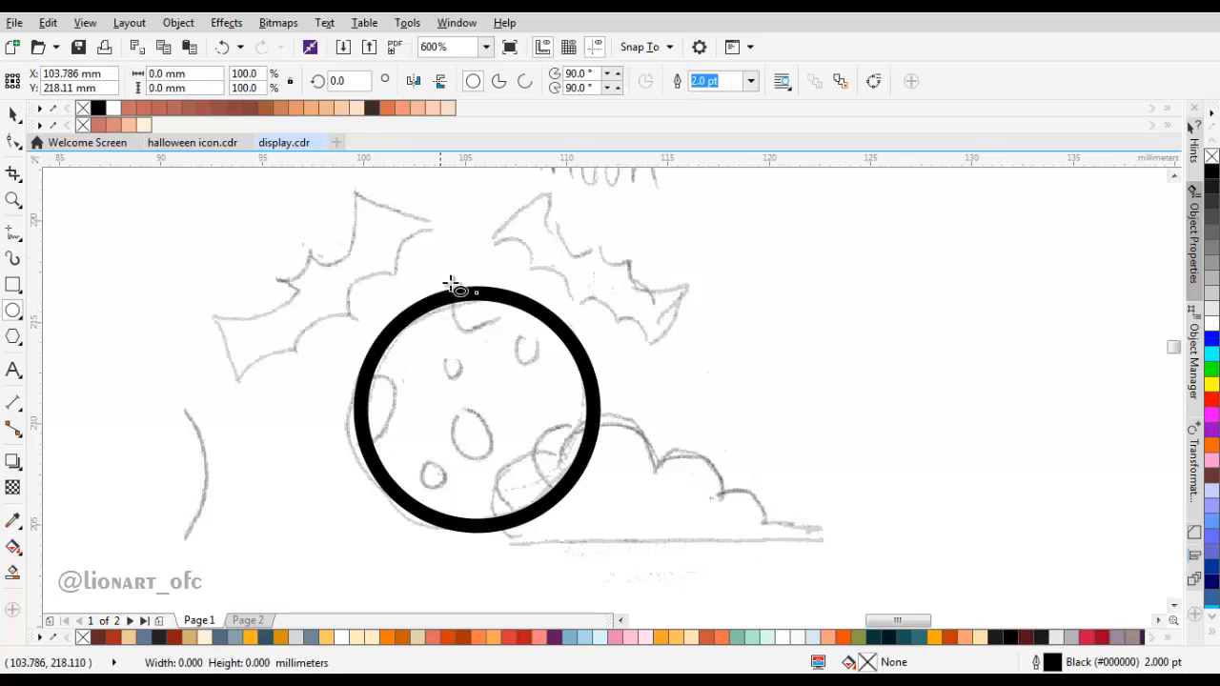
Step: Draw crater circles over the moon, three inside it and two overlapping its upper and left edges, and adjust their positions
{"action": "mouse_move", "coordinate": [311, 365]}
{"action": "left_mouse_down"}
{"action": "mouse_move", "coordinate": [393, 471]}
{"action": "mouse_move", "coordinate": [412, 467]}
{"action": "left_mouse_up"}
{"action": "mouse_move", "coordinate": [456, 404]}
{"action": "left_mouse_down"}
{"action": "mouse_move", "coordinate": [485, 461]}
{"action": "mouse_move", "coordinate": [514, 465]}
{"action": "left_mouse_up"}
{"action": "left_click_drag", "start_coordinate": [523, 352], "coordinate": [560, 393]}
{"action": "mouse_move", "coordinate": [404, 459]}
{"action": "left_mouse_down"}
{"action": "mouse_move", "coordinate": [434, 493]}
{"action": "mouse_move", "coordinate": [440, 477]}
{"action": "left_mouse_up"}
{"action": "key", "text": "space"}
{"action": "left_click_drag", "start_coordinate": [486, 440], "coordinate": [478, 417]}
{"action": "left_click_drag", "start_coordinate": [447, 493], "coordinate": [449, 494]}
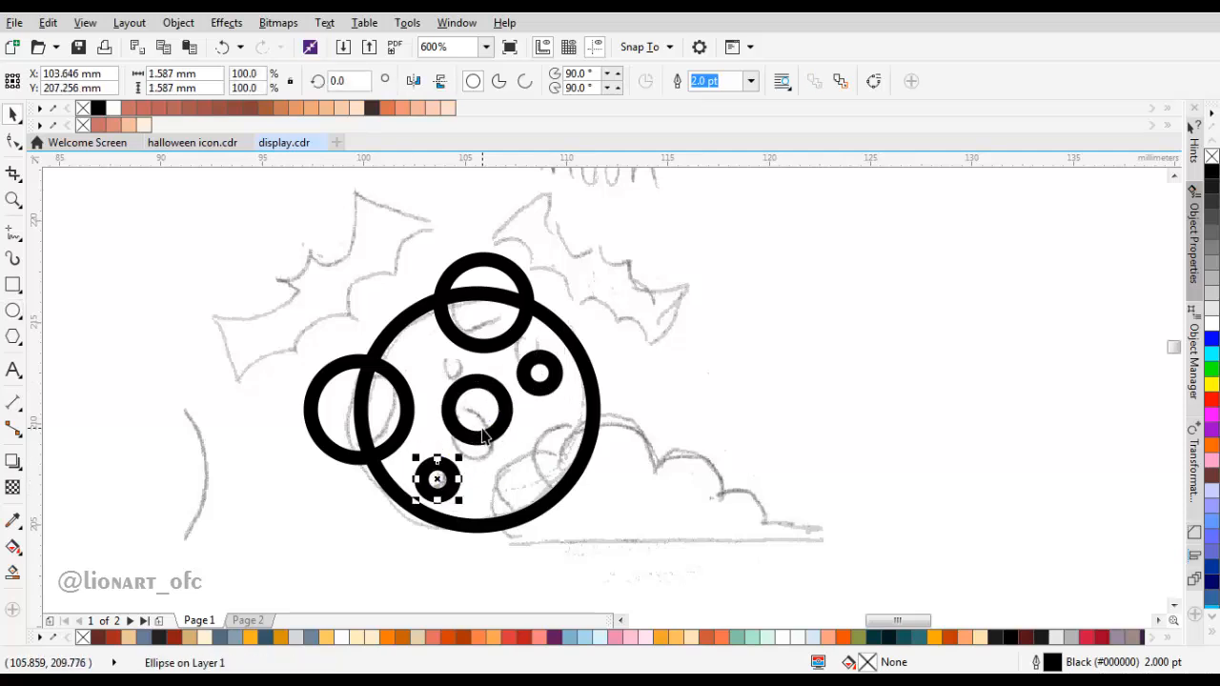
Step: Intersect the upper crater circle with the moon circle and delete the original crater circle
{"action": "left_click", "coordinate": [552, 326], "text": "shift"}
{"action": "left_click", "coordinate": [555, 78]}
{"action": "left_click_drag", "start_coordinate": [484, 266], "coordinate": [634, 242]}
{"action": "key", "text": "Delete"}
Step: Intersect the left crater circle with the moon circle and delete the original crater circle
{"action": "left_click", "coordinate": [311, 407]}
{"action": "left_click", "coordinate": [389, 356], "text": "shift"}
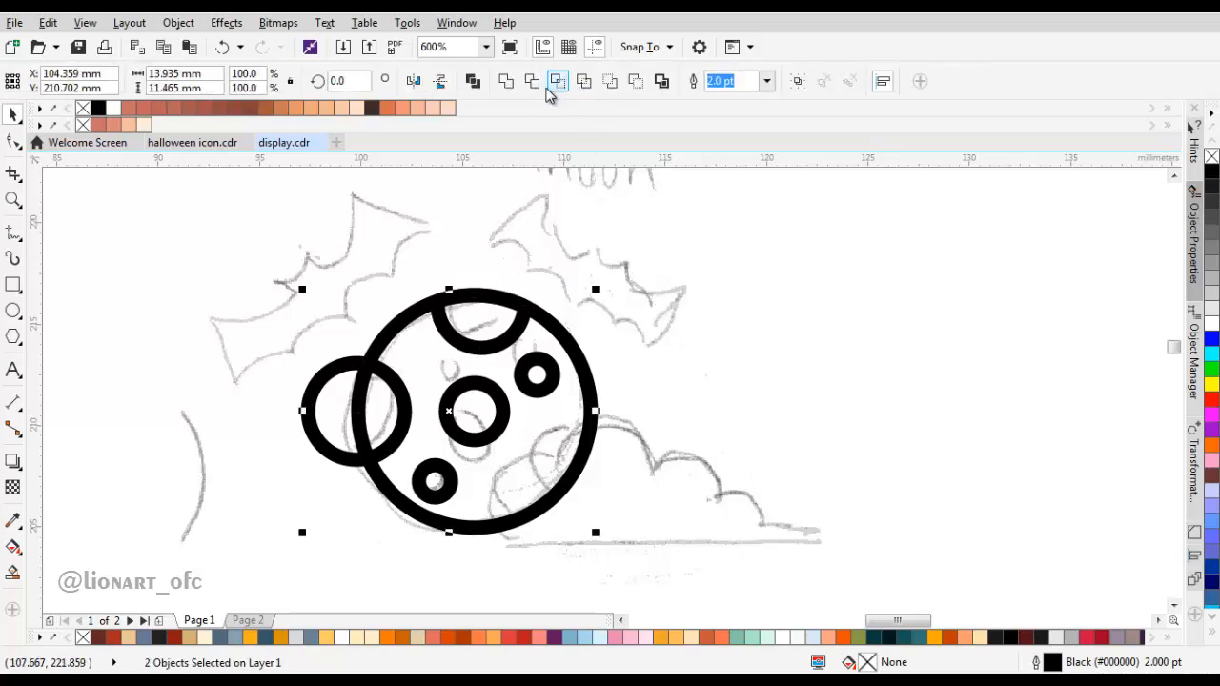
{"action": "left_click", "coordinate": [555, 84]}
{"action": "left_click_drag", "start_coordinate": [319, 433], "coordinate": [205, 471]}
{"action": "key", "text": "Delete"}
Step: Draw a chain of overlapping circles of different sizes along the sketched cloud, with the smallest about 2.6 mm wide at its right end
{"action": "scroll", "coordinate": [441, 399], "scroll_direction": "down", "scroll_amount": 1}
{"action": "scroll", "coordinate": [534, 376], "scroll_direction": "up", "scroll_amount": 1}
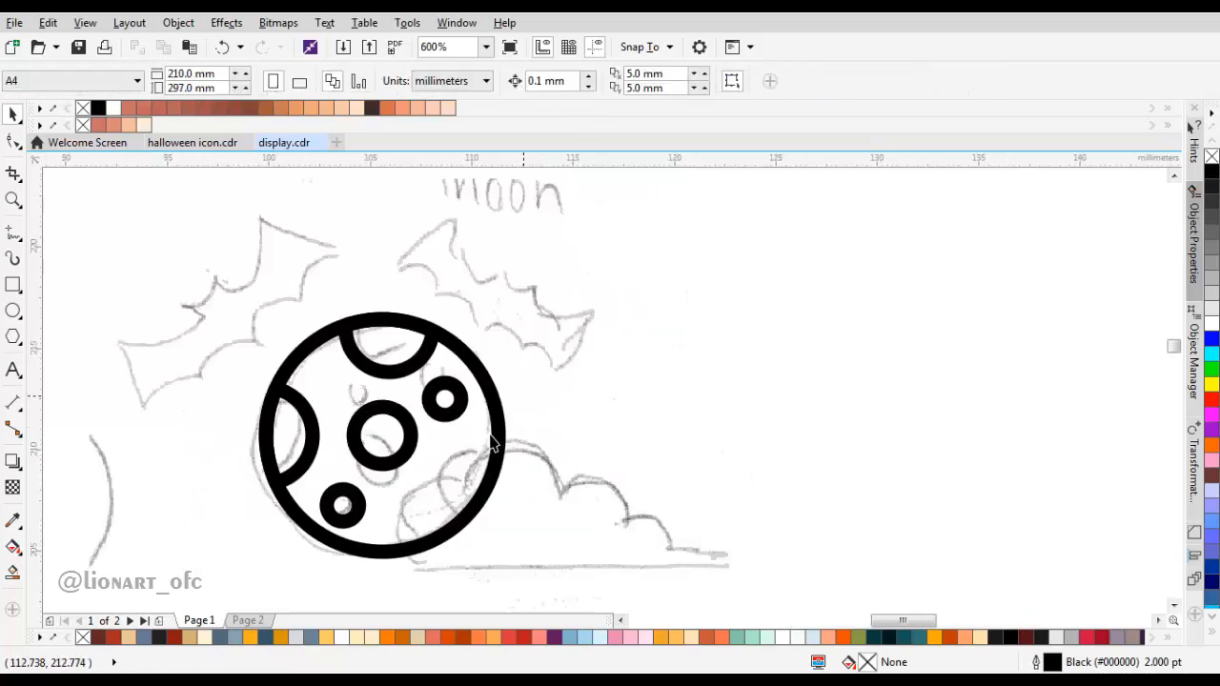
{"action": "scroll", "coordinate": [492, 444], "scroll_direction": "up", "scroll_amount": 2}
{"action": "key", "text": "F7"}
{"action": "left_click_drag", "start_coordinate": [379, 343], "coordinate": [497, 523]}
{"action": "mouse_move", "coordinate": [510, 262]}
{"action": "left_mouse_down"}
{"action": "mouse_move", "coordinate": [638, 458]}
{"action": "mouse_move", "coordinate": [658, 460]}
{"action": "left_mouse_up"}
{"action": "mouse_move", "coordinate": [696, 323]}
{"action": "left_mouse_down"}
{"action": "mouse_move", "coordinate": [780, 452]}
{"action": "mouse_move", "coordinate": [810, 459]}
{"action": "left_mouse_up"}
{"action": "mouse_move", "coordinate": [811, 458]}
{"action": "left_mouse_down"}
{"action": "mouse_move", "coordinate": [563, 334]}
{"action": "mouse_move", "coordinate": [505, 320]}
{"action": "left_mouse_up"}
{"action": "left_click_drag", "start_coordinate": [499, 260], "coordinate": [581, 363]}
{"action": "left_click_drag", "start_coordinate": [395, 347], "coordinate": [474, 347]}
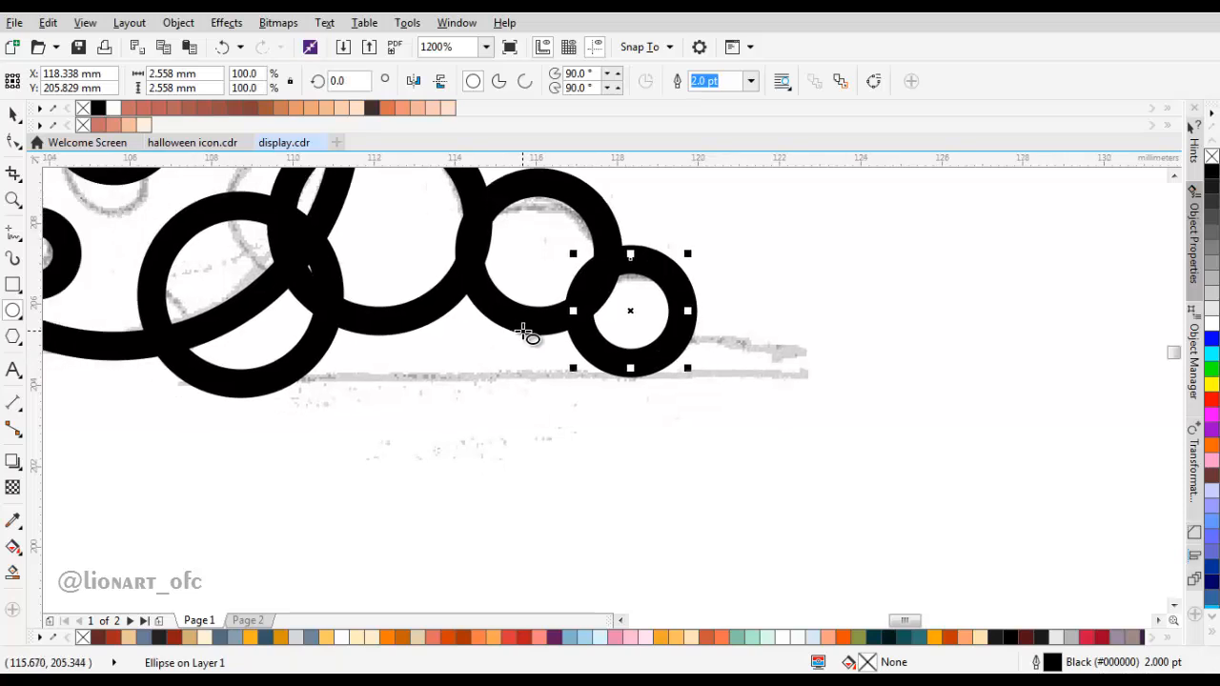
Step: Draw the cloud's flat baseline about 14.7 mm long from the leftmost circle's lowest point and curve it up to the smallest circle
{"action": "left_click", "coordinate": [19, 236]}
{"action": "left_click", "coordinate": [67, 289]}
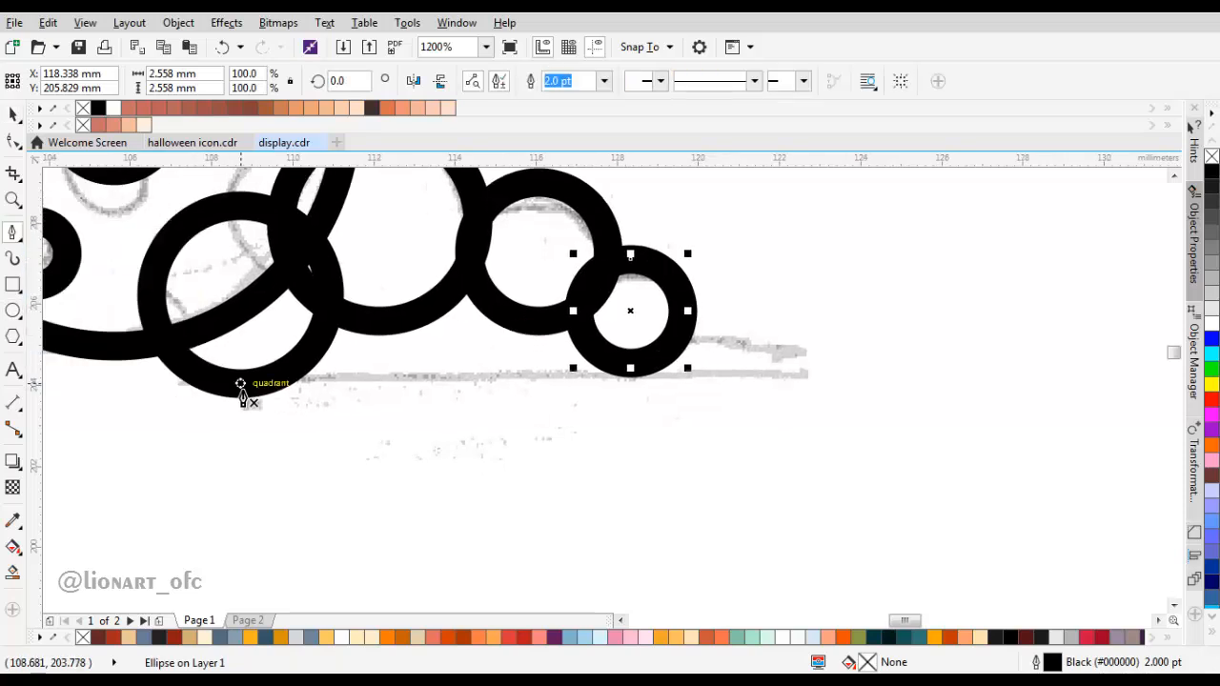
{"action": "left_click", "coordinate": [240, 384]}
{"action": "left_click", "coordinate": [836, 385]}
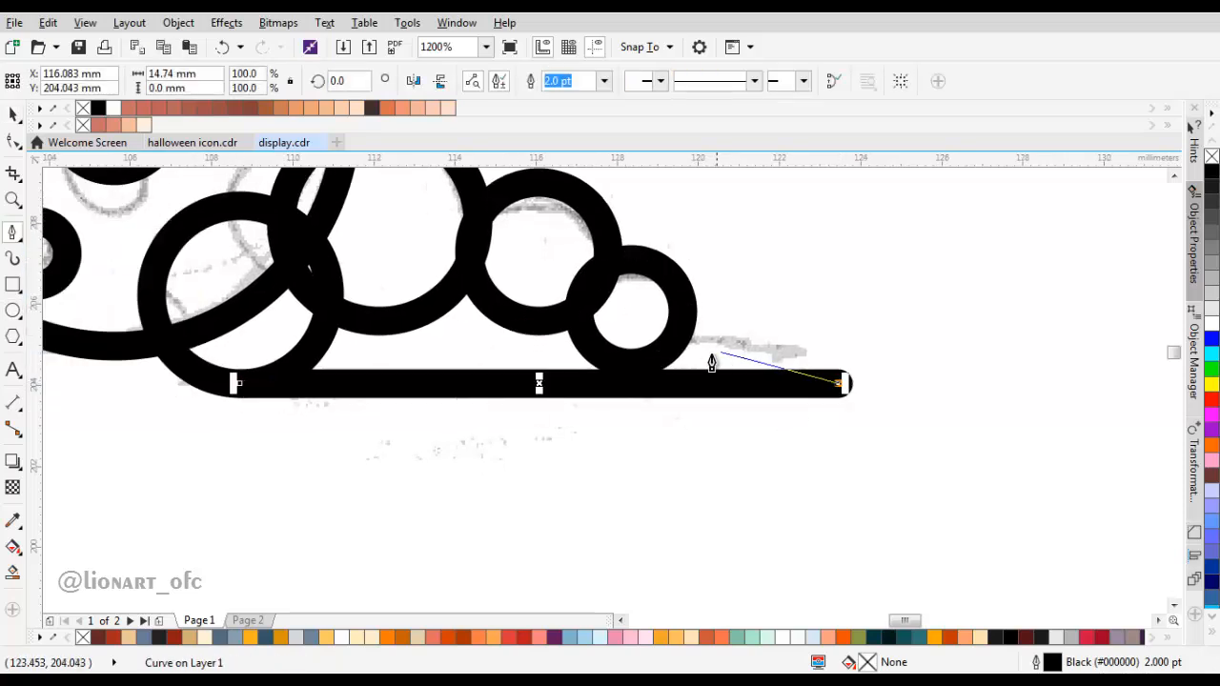
{"action": "scroll", "coordinate": [739, 381], "scroll_direction": "up", "scroll_amount": 1}
{"action": "left_click_drag", "start_coordinate": [741, 391], "coordinate": [680, 303]}
{"action": "key", "text": "ctrl+z"}
{"action": "left_click_drag", "start_coordinate": [653, 255], "coordinate": [654, 257]}
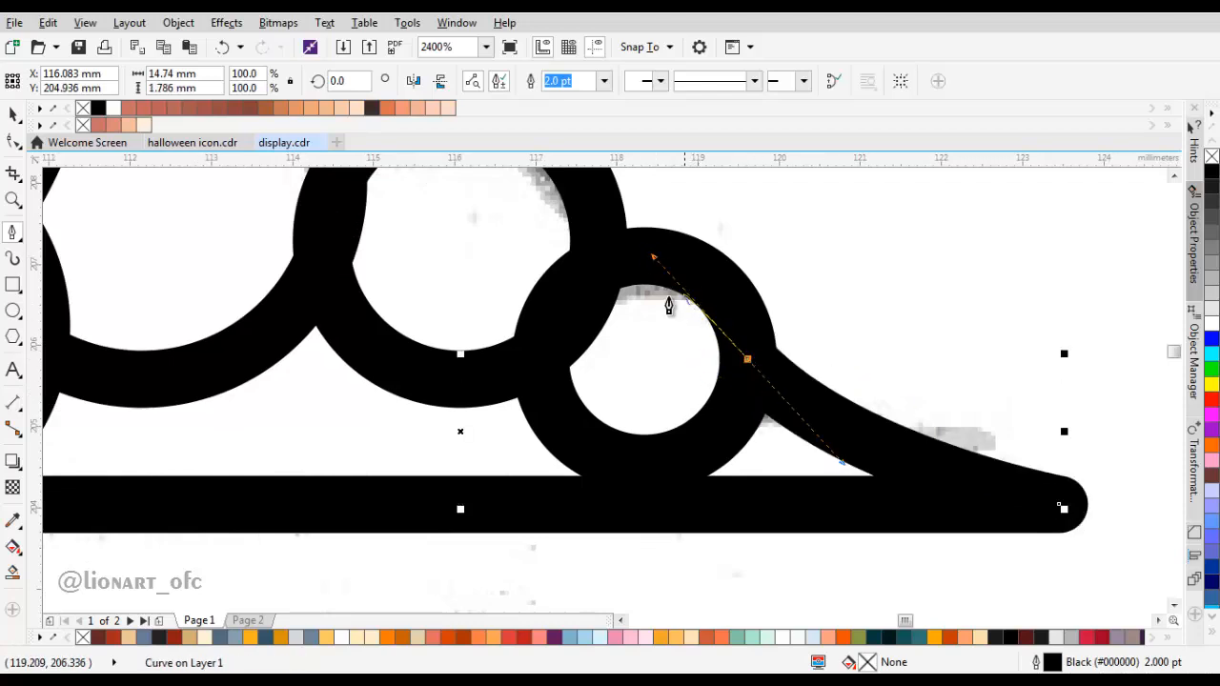
Step: Continue the cloud base outline through the overlapping circles and close it at its starting point
{"action": "scroll", "coordinate": [886, 317], "scroll_direction": "down", "scroll_amount": 2}
{"action": "scroll", "coordinate": [801, 310], "scroll_direction": "up", "scroll_amount": 1}
{"action": "left_click", "coordinate": [564, 293]}
{"action": "left_click_drag", "start_coordinate": [477, 420], "coordinate": [443, 367]}
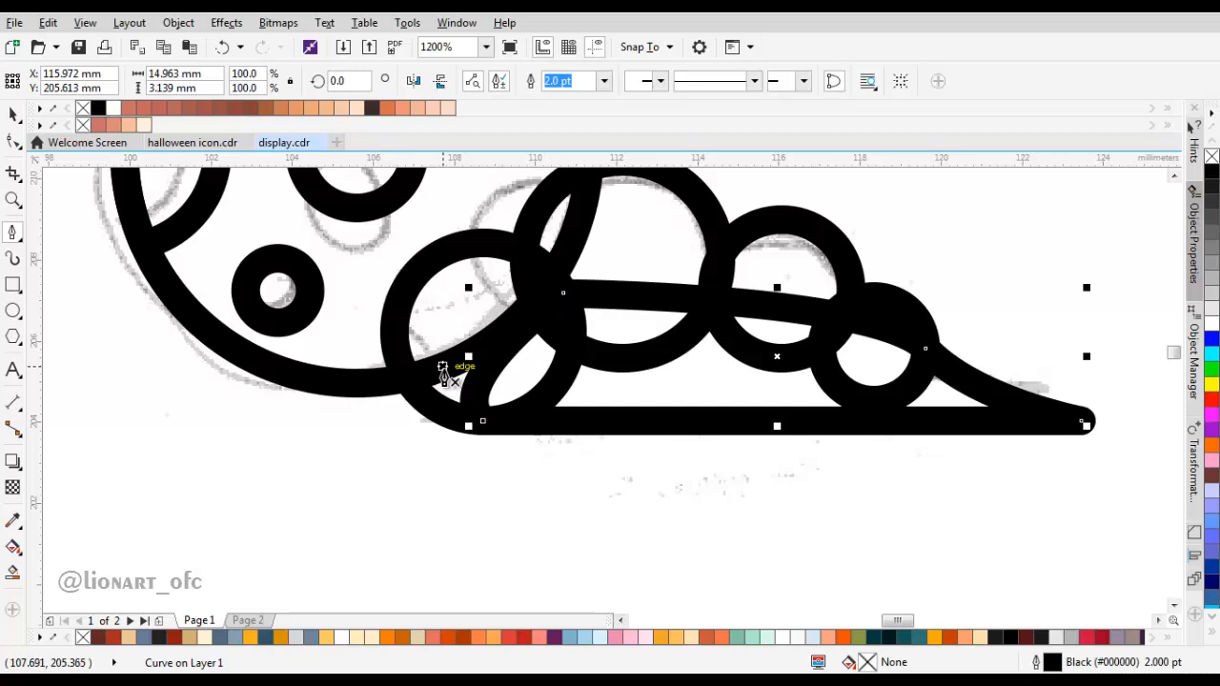
Step: Weld the larger cloud circles with the closed base shape into one outline
{"action": "key", "text": "space"}
{"action": "left_click", "coordinate": [464, 293], "text": "shift"}
{"action": "left_click", "coordinate": [610, 259], "text": "shift"}
{"action": "scroll", "coordinate": [610, 267], "scroll_direction": "up", "scroll_amount": 1}
{"action": "left_click", "coordinate": [507, 81]}
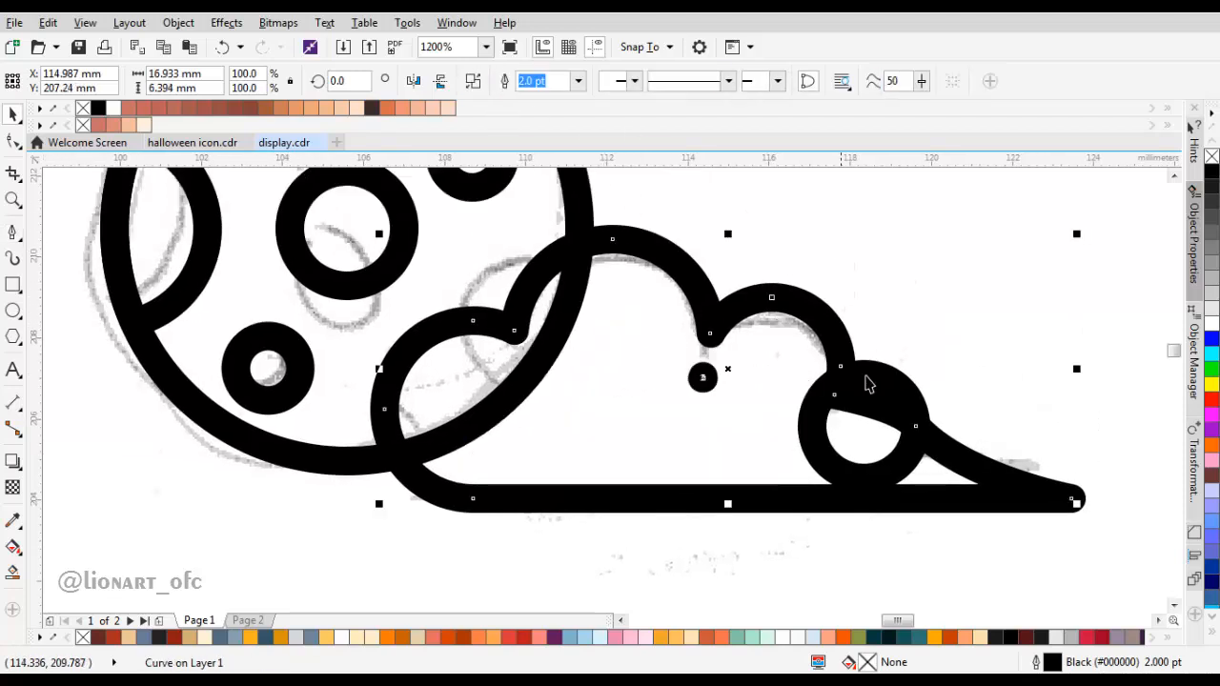
{"action": "scroll", "coordinate": [812, 354], "scroll_direction": "down", "scroll_amount": 1}
{"action": "scroll", "coordinate": [749, 390], "scroll_direction": "up", "scroll_amount": 1}
{"action": "left_click_drag", "start_coordinate": [733, 365], "coordinate": [690, 425]}
{"action": "key", "text": "ctrl+z"}
Step: Delete the nodes of the small stray hole inside the welded cloud
{"action": "left_click", "coordinate": [583, 366]}
{"action": "key", "text": "F10"}
{"action": "left_click_drag", "start_coordinate": [548, 332], "coordinate": [611, 386]}
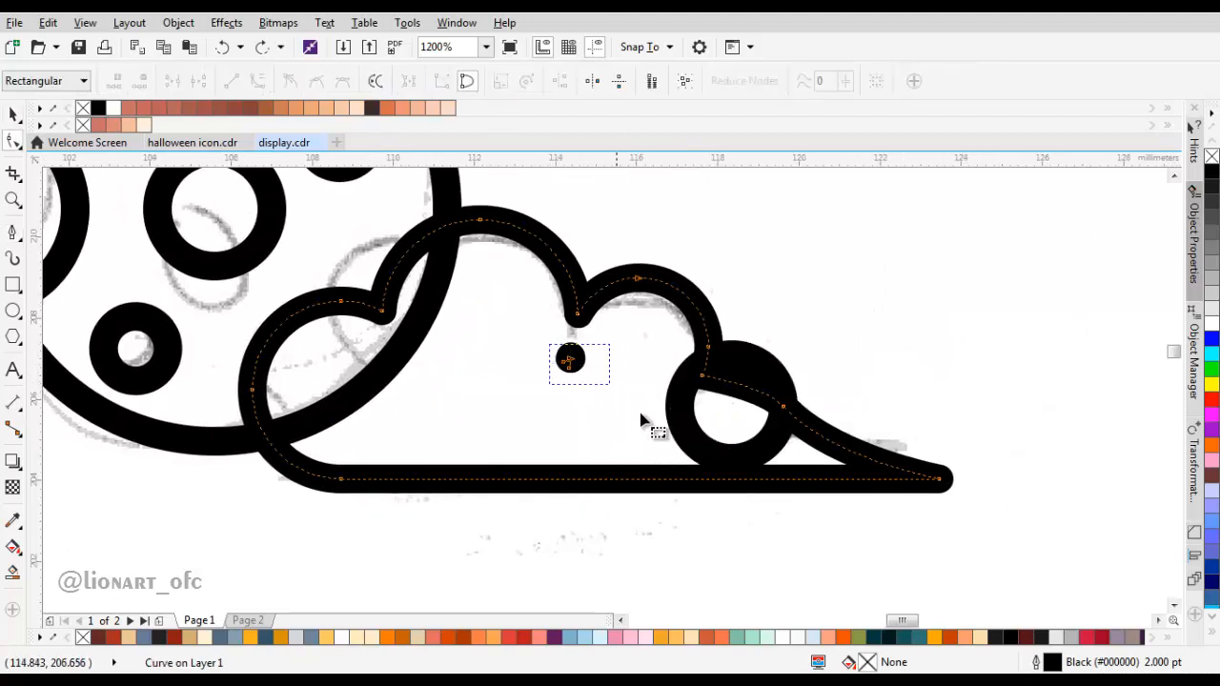
{"action": "key", "text": "Delete"}
Step: Weld the remaining small circle at the cloud's right end to the cloud outline
{"action": "key", "text": "space"}
{"action": "left_click", "coordinate": [727, 431]}
{"action": "left_click", "coordinate": [612, 393], "text": "shift"}
{"action": "left_click", "coordinate": [506, 81]}
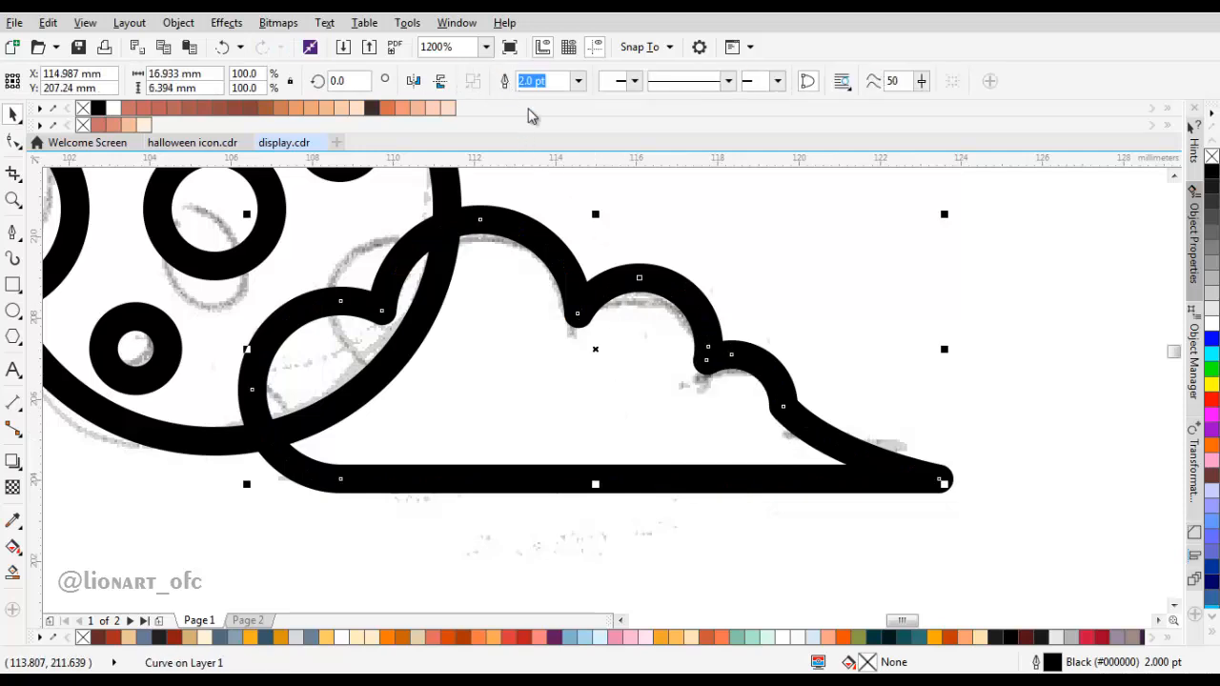
Step: Try to reshape the cloud's smallest lobe and its junction with the slope by deleting and moving nodes
{"action": "key", "text": "F10"}
{"action": "scroll", "coordinate": [730, 416], "scroll_direction": "down", "scroll_amount": 3}
{"action": "scroll", "coordinate": [730, 372], "scroll_direction": "up", "scroll_amount": 1}
{"action": "scroll", "coordinate": [743, 419], "scroll_direction": "up", "scroll_amount": 2}
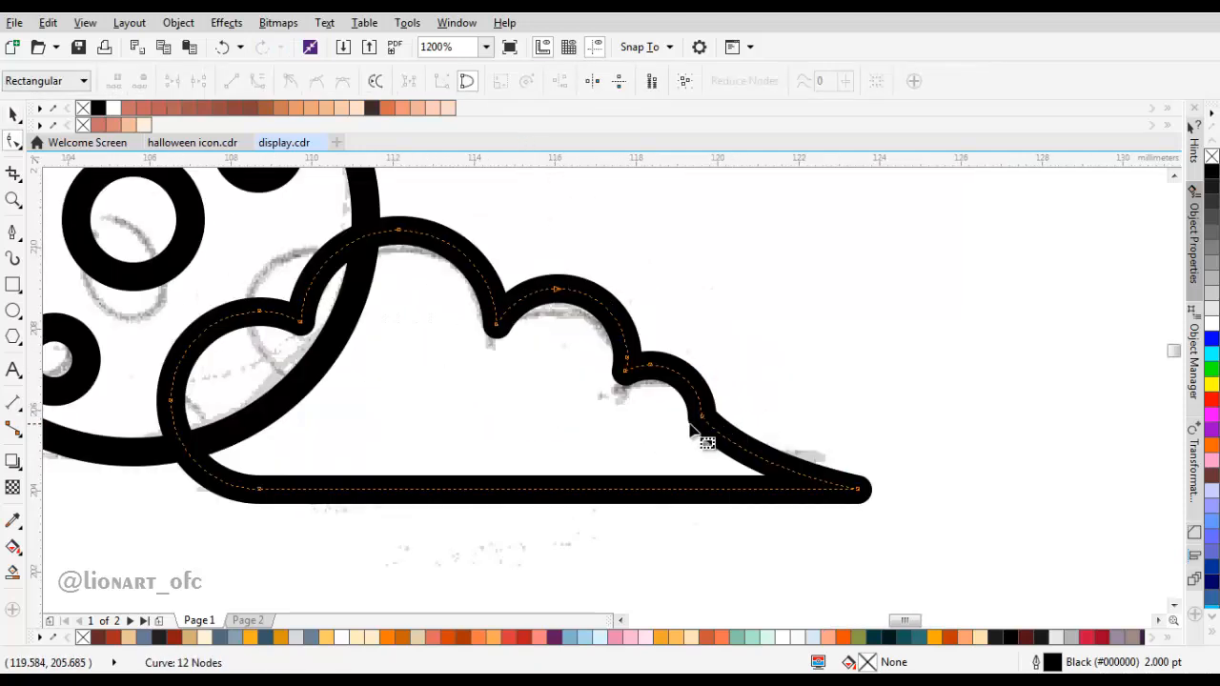
{"action": "key", "text": "Delete"}
{"action": "left_click_drag", "start_coordinate": [727, 457], "coordinate": [674, 397]}
{"action": "left_click", "coordinate": [762, 472]}
{"action": "key", "text": "Delete"}
{"action": "left_click", "coordinate": [661, 378]}
{"action": "left_click_drag", "start_coordinate": [678, 353], "coordinate": [630, 436]}
{"action": "left_click", "coordinate": [686, 423]}
{"action": "scroll", "coordinate": [686, 423], "scroll_direction": "down", "scroll_amount": 2}
{"action": "key", "text": "ctrl+z"}
{"action": "key", "text": "ctrl+z"}
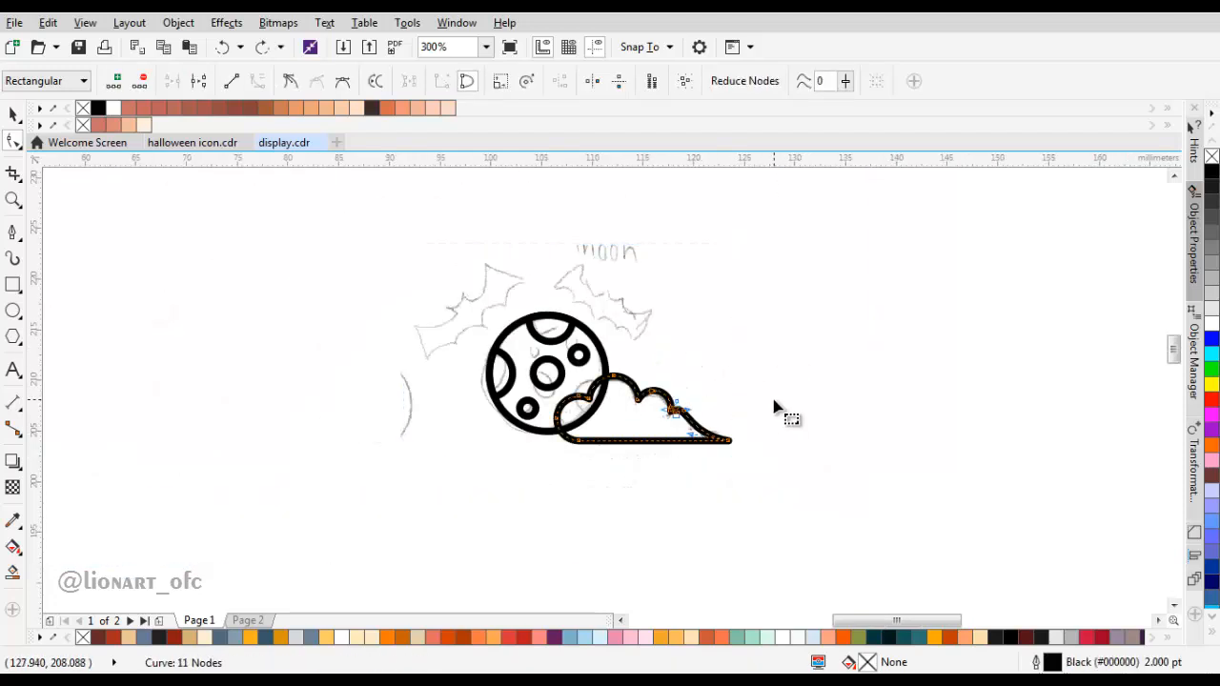
{"action": "key", "text": "ctrl+z"}
Step: Place a vertical guideline at X 92.838 mm beside the left bat in the sketch
{"action": "scroll", "coordinate": [753, 424], "scroll_direction": "up", "scroll_amount": 1}
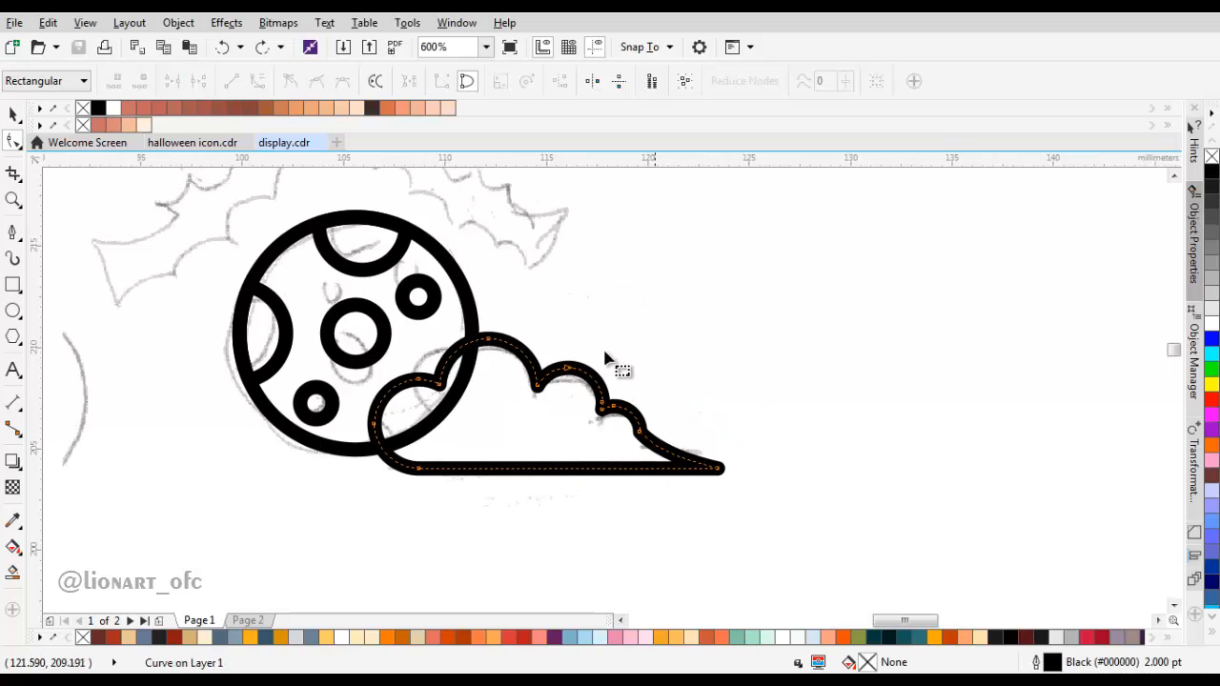
{"action": "scroll", "coordinate": [550, 361], "scroll_direction": "down", "scroll_amount": 1}
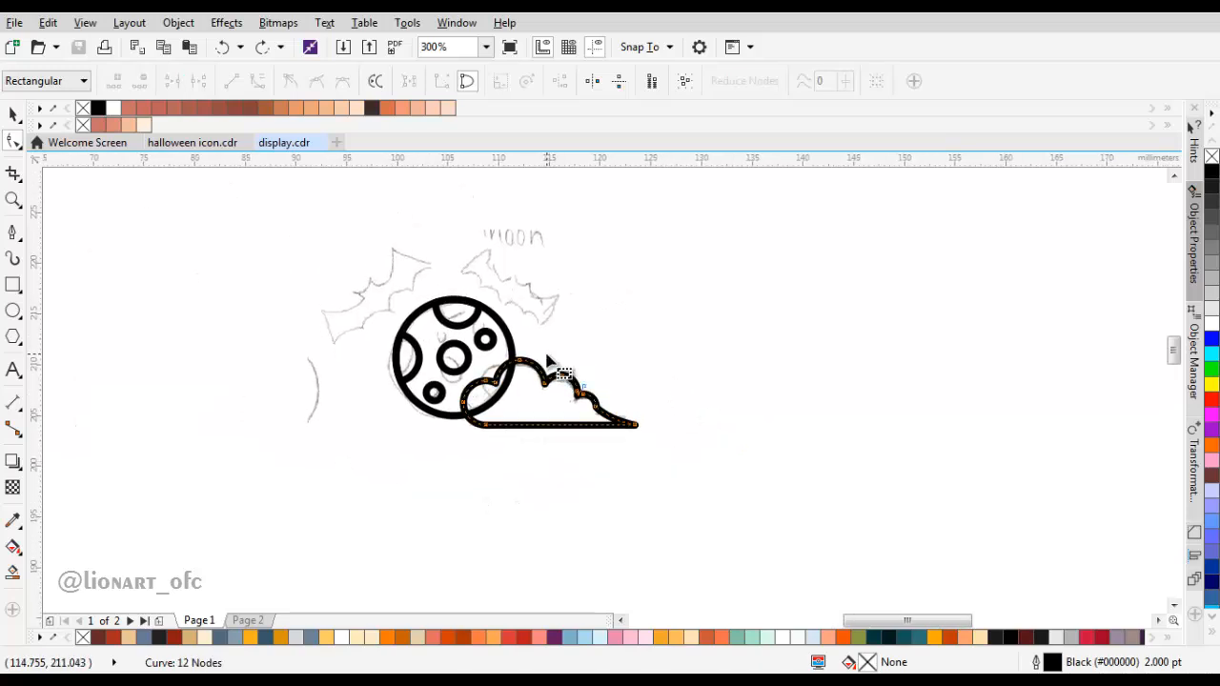
{"action": "scroll", "coordinate": [531, 337], "scroll_direction": "up", "scroll_amount": 1}
{"action": "left_click_drag", "start_coordinate": [531, 336], "coordinate": [695, 449]}
{"action": "key", "text": "space"}
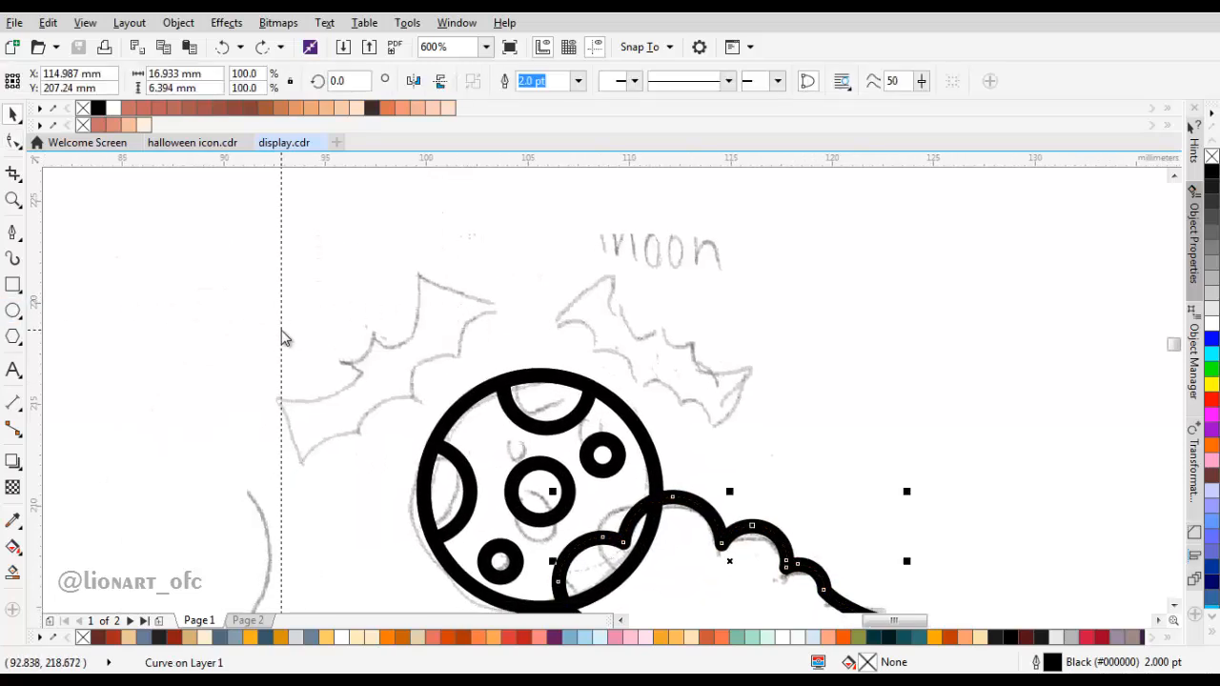
{"action": "scroll", "coordinate": [282, 336], "scroll_direction": "down", "scroll_amount": 1}
Step: Rotate the sketch bitmap to 312.205° so the left bat is level, and centre the bat on the vertical guideline
{"action": "left_click", "coordinate": [490, 318]}
{"action": "left_click_drag", "start_coordinate": [525, 327], "coordinate": [398, 319]}
{"action": "mouse_move", "coordinate": [538, 278]}
{"action": "left_mouse_down"}
{"action": "mouse_move", "coordinate": [556, 299]}
{"action": "mouse_move", "coordinate": [575, 380]}
{"action": "left_mouse_up"}
{"action": "left_click_drag", "start_coordinate": [384, 318], "coordinate": [408, 316]}
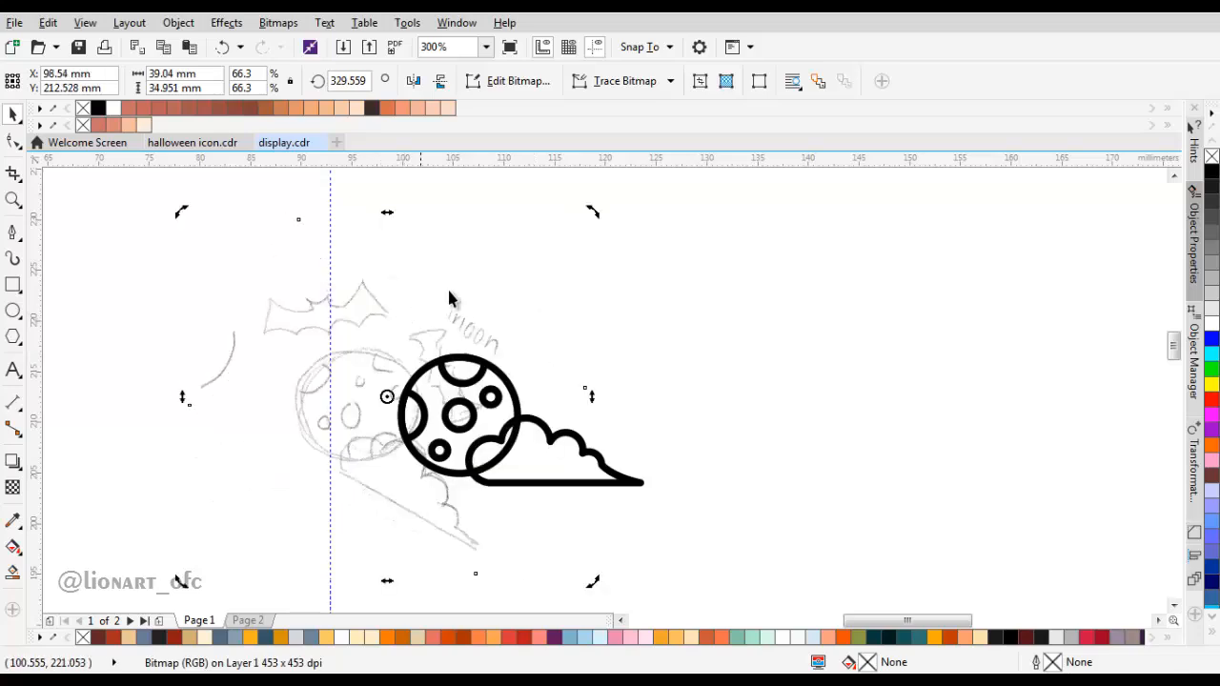
{"action": "left_click_drag", "start_coordinate": [594, 208], "coordinate": [646, 265]}
{"action": "scroll", "coordinate": [381, 294], "scroll_direction": "up", "scroll_amount": 1}
{"action": "scroll", "coordinate": [404, 292], "scroll_direction": "down", "scroll_amount": 1}
{"action": "scroll", "coordinate": [416, 333], "scroll_direction": "up", "scroll_amount": 1}
{"action": "left_click_drag", "start_coordinate": [417, 333], "coordinate": [360, 335]}
{"action": "scroll", "coordinate": [359, 334], "scroll_direction": "up", "scroll_amount": 1}
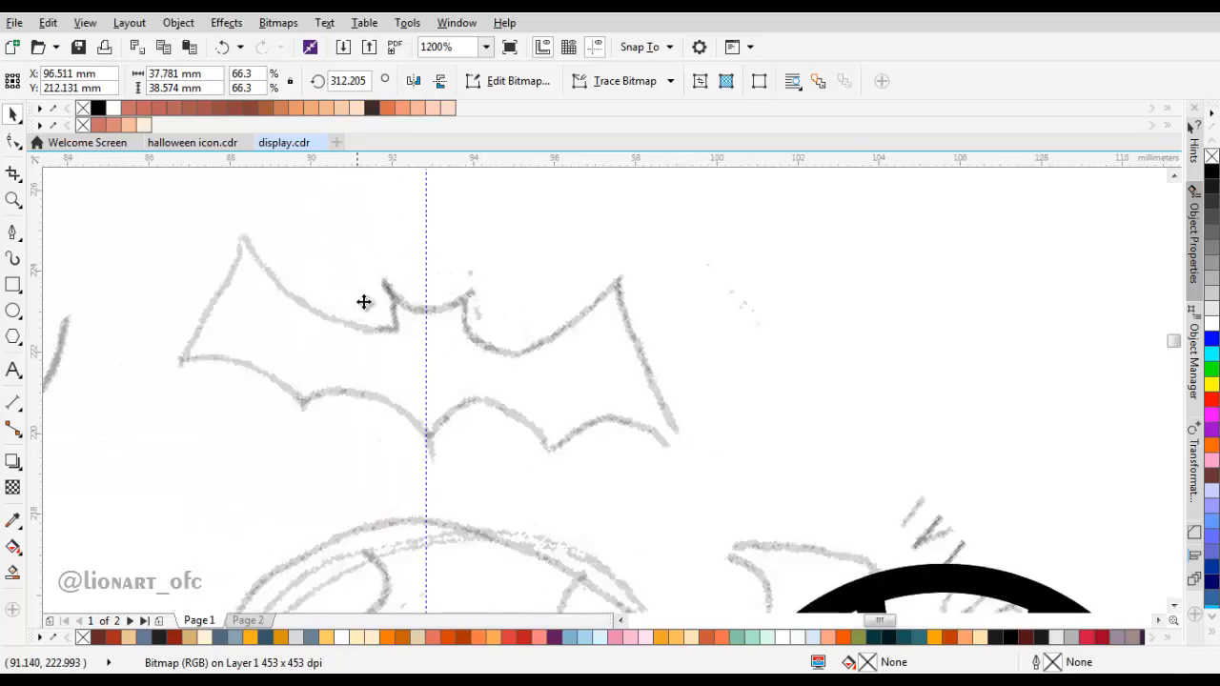
Step: Trace the upper edge of the bat's right half with the Pen tool, from the guideline over the ear to the wing's upper tip
{"action": "left_click", "coordinate": [645, 47]}
{"action": "left_click", "coordinate": [472, 271]}
{"action": "left_click_drag", "start_coordinate": [471, 273], "coordinate": [500, 254]}
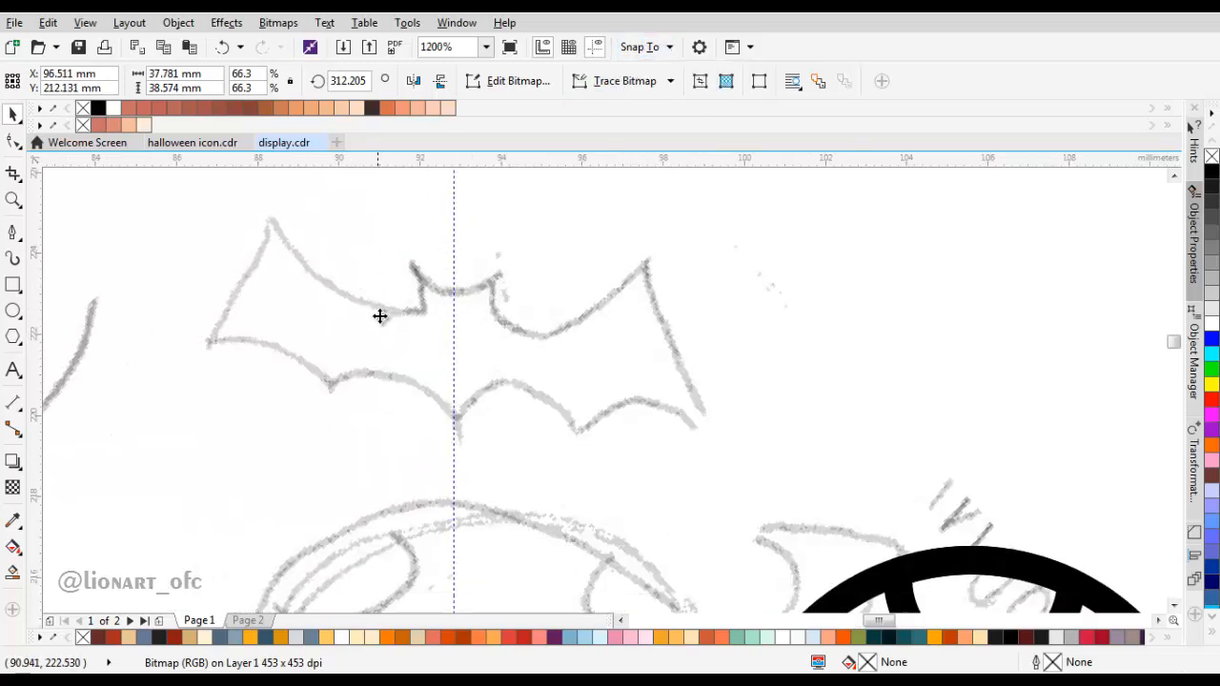
{"action": "left_click_drag", "start_coordinate": [376, 314], "coordinate": [413, 303]}
{"action": "left_click", "coordinate": [13, 233]}
{"action": "left_click_drag", "start_coordinate": [549, 278], "coordinate": [551, 284]}
{"action": "scroll", "coordinate": [551, 284], "scroll_direction": "up", "scroll_amount": 1}
{"action": "left_click_drag", "start_coordinate": [457, 344], "coordinate": [516, 338]}
{"action": "left_click", "coordinate": [551, 293]}
{"action": "left_click_drag", "start_coordinate": [664, 415], "coordinate": [504, 404]}
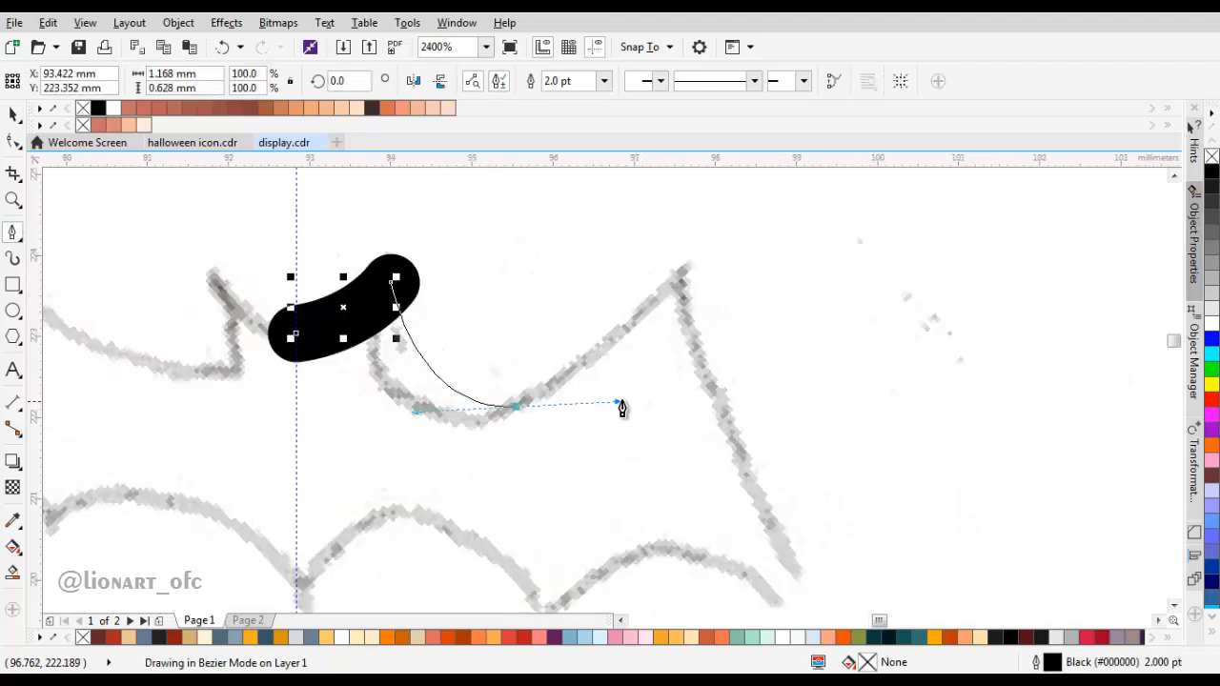
{"action": "left_click_drag", "start_coordinate": [616, 403], "coordinate": [632, 395]}
{"action": "left_click_drag", "start_coordinate": [731, 267], "coordinate": [672, 300]}
{"action": "left_click", "coordinate": [680, 278]}
Step: Continue the half-bat outline down the wing's outer edge and along the scalloped lower edge back to the guideline
{"action": "scroll", "coordinate": [713, 491], "scroll_direction": "down", "scroll_amount": 1}
{"action": "left_click_drag", "start_coordinate": [713, 491], "coordinate": [532, 341]}
{"action": "left_click", "coordinate": [741, 354]}
{"action": "scroll", "coordinate": [649, 343], "scroll_direction": "up", "scroll_amount": 1}
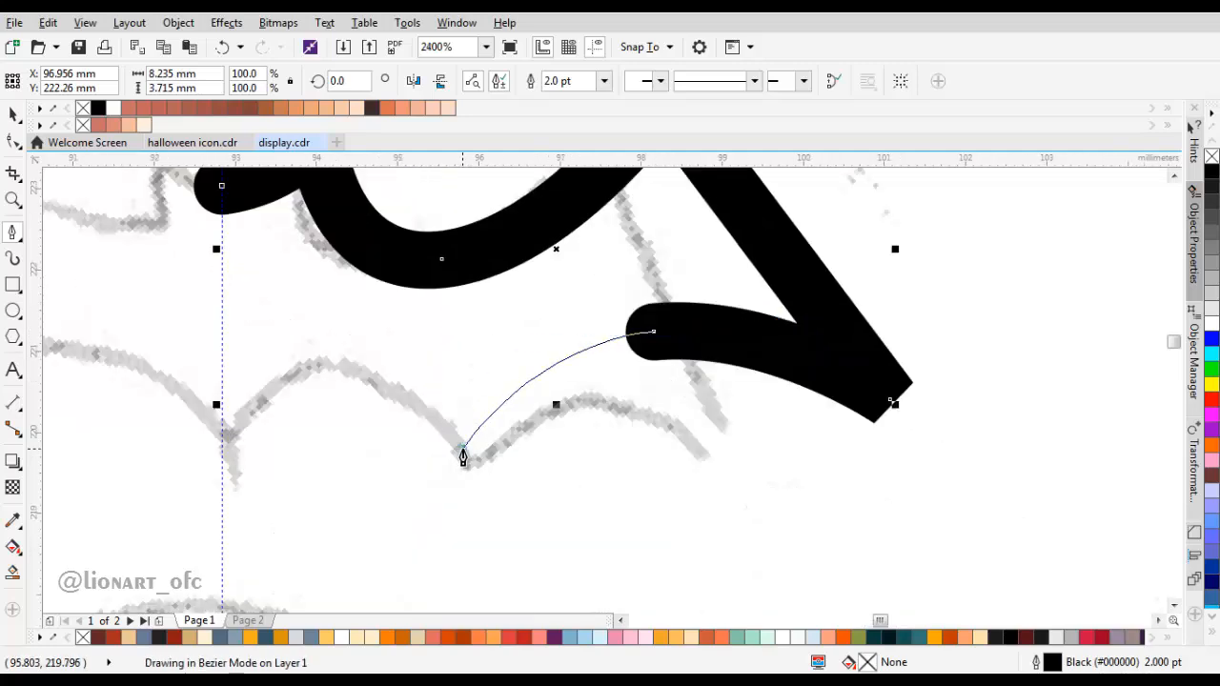
{"action": "left_click", "coordinate": [462, 450]}
{"action": "left_click_drag", "start_coordinate": [586, 441], "coordinate": [458, 582]}
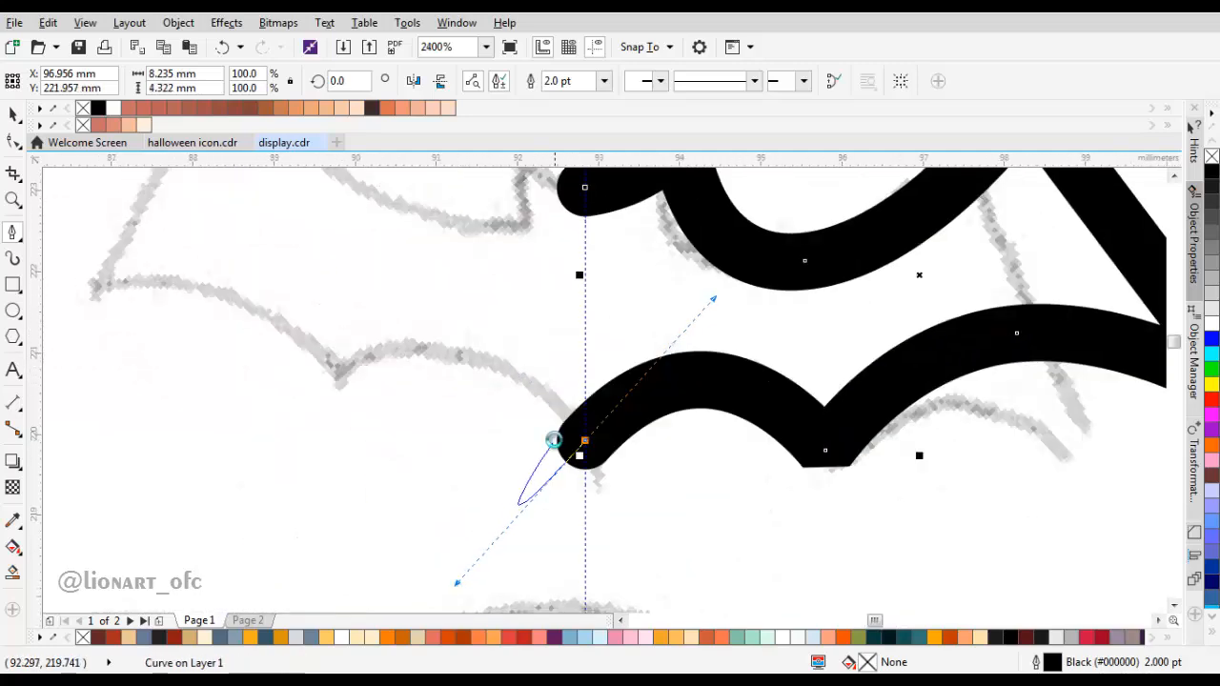
Step: Select the corner nodes of the half-bat curve and give its outline rounded corners
{"action": "scroll", "coordinate": [547, 443], "scroll_direction": "down", "scroll_amount": 2}
{"action": "scroll", "coordinate": [651, 445], "scroll_direction": "up", "scroll_amount": 1}
{"action": "key", "text": "F10"}
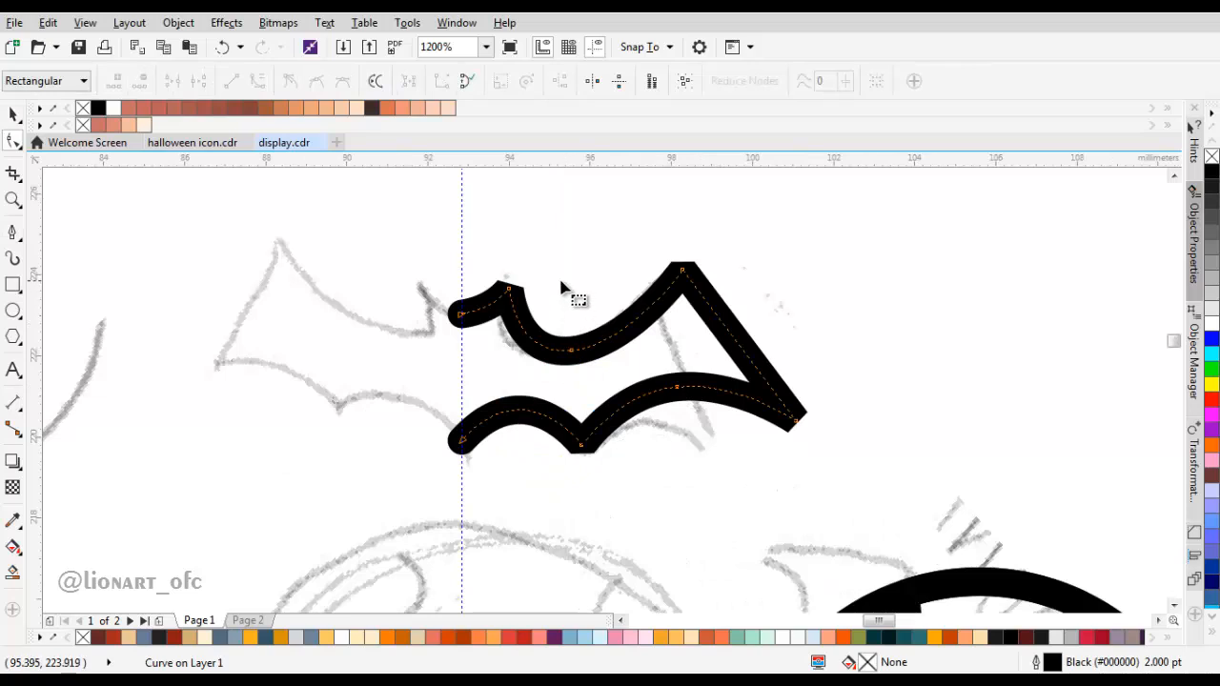
{"action": "left_click_drag", "start_coordinate": [664, 213], "coordinate": [733, 298]}
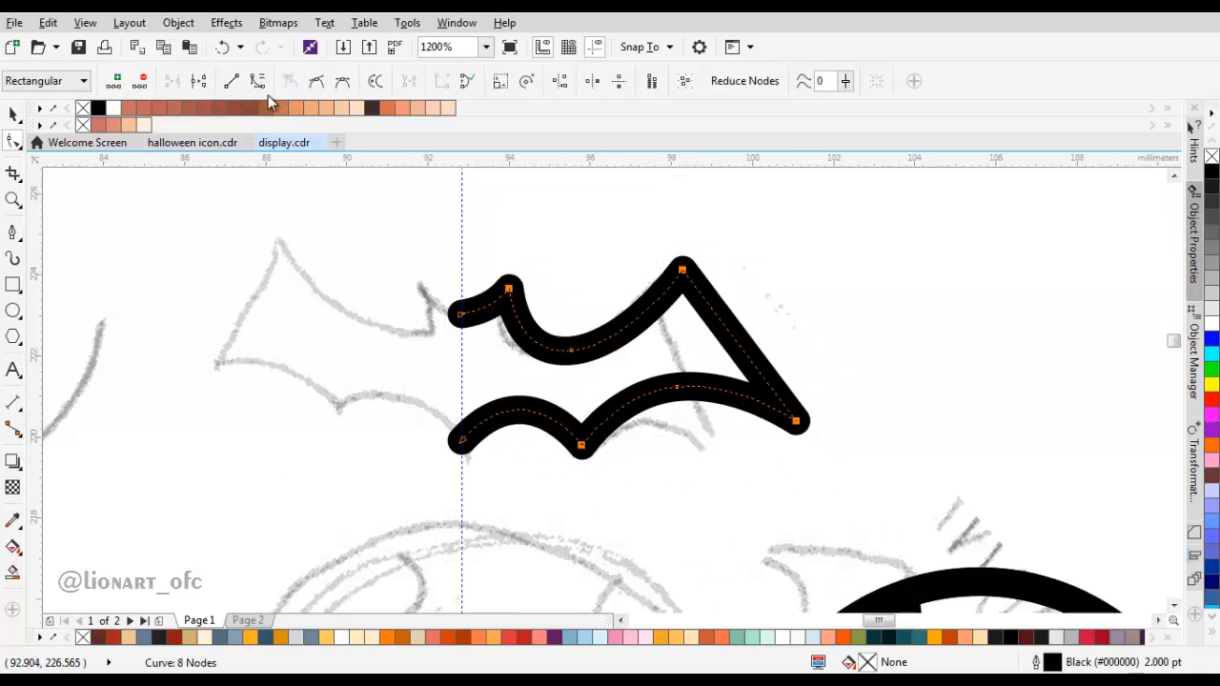
Step: Move the wing's lower outer tip outward and delete the extra node in the middle of the wing's lower edge
{"action": "left_click", "coordinate": [804, 318]}
{"action": "left_click_drag", "start_coordinate": [796, 421], "coordinate": [824, 426]}
{"action": "left_click_drag", "start_coordinate": [673, 370], "coordinate": [743, 424]}
{"action": "key", "text": "Delete"}
{"action": "left_click_drag", "start_coordinate": [794, 316], "coordinate": [851, 442]}
{"action": "left_click", "coordinate": [655, 381]}
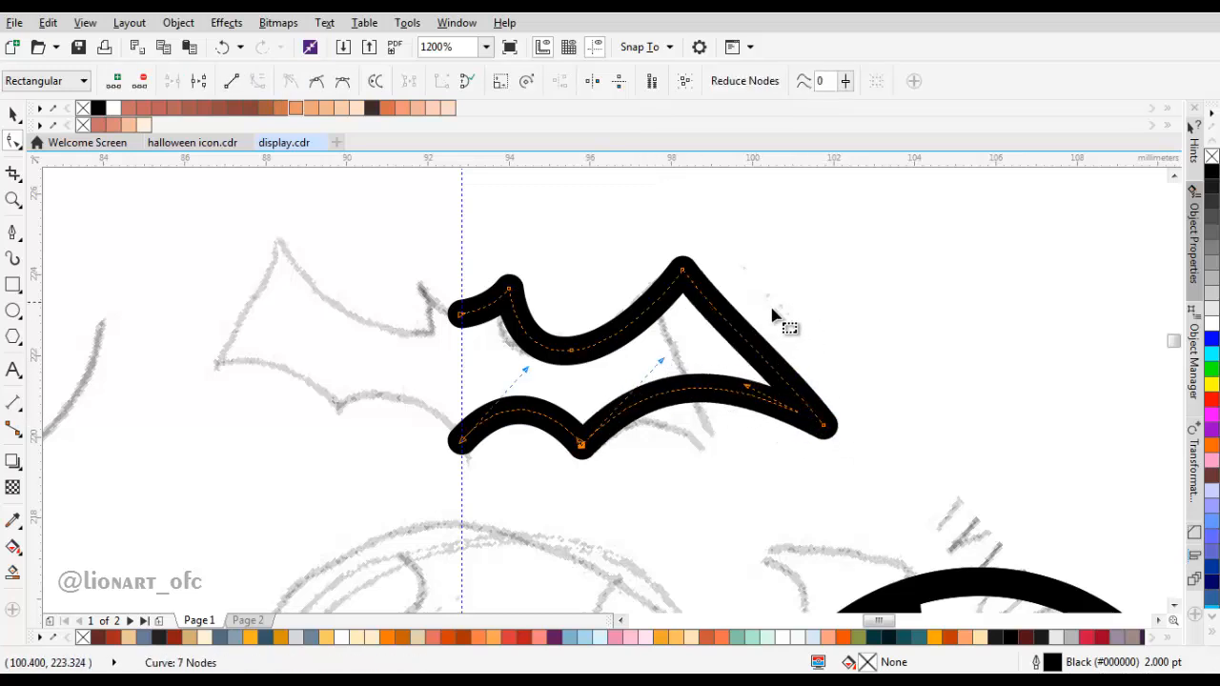
Step: Bend the wing's straight outer edge into a slight curve and fine-tune the positions of its two tips
{"action": "left_click_drag", "start_coordinate": [739, 321], "coordinate": [727, 325]}
{"action": "left_click", "coordinate": [788, 370]}
{"action": "left_click_drag", "start_coordinate": [731, 311], "coordinate": [737, 345]}
{"action": "left_click_drag", "start_coordinate": [688, 303], "coordinate": [697, 285]}
{"action": "mouse_move", "coordinate": [830, 462]}
{"action": "left_mouse_down"}
{"action": "mouse_move", "coordinate": [843, 467]}
{"action": "mouse_move", "coordinate": [841, 451]}
{"action": "left_mouse_up"}
Step: Try to mirror a copy of the half-bat across the guideline and weld the two halves
{"action": "key", "text": "space"}
{"action": "left_click_drag", "start_coordinate": [847, 385], "coordinate": [351, 397]}
{"action": "right_click", "coordinate": [351, 396]}
{"action": "scroll", "coordinate": [562, 376], "scroll_direction": "down", "scroll_amount": 1}
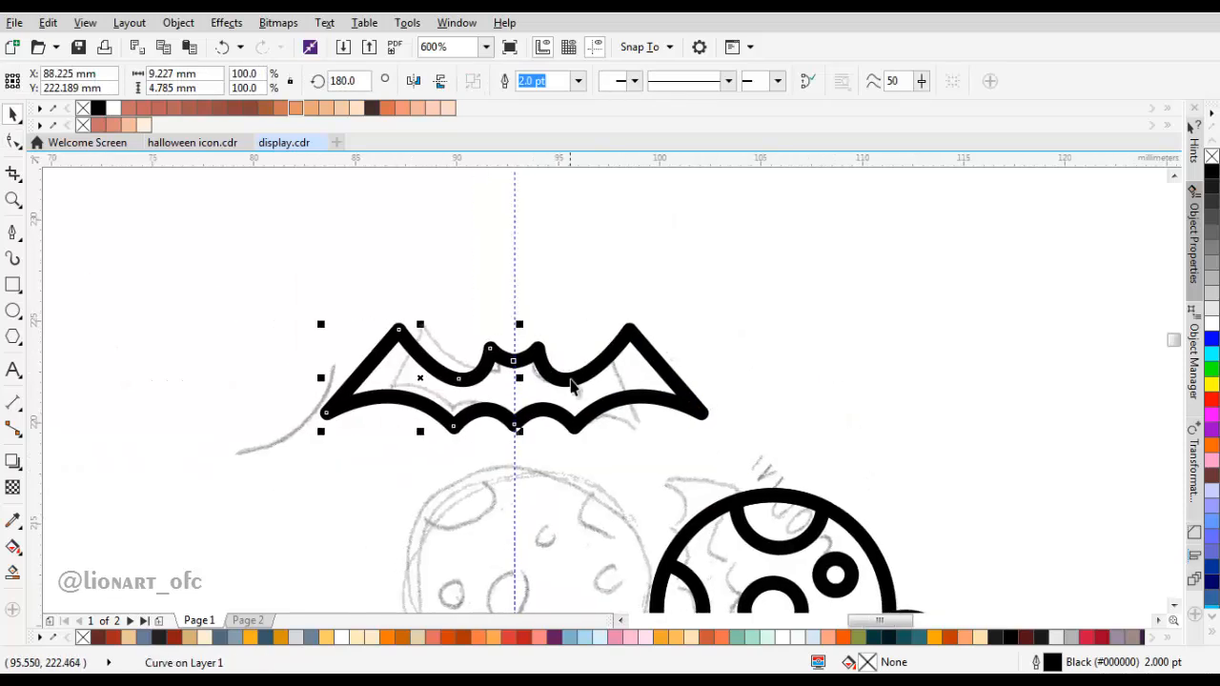
{"action": "left_click", "coordinate": [570, 381], "text": "shift"}
{"action": "left_click", "coordinate": [506, 82]}
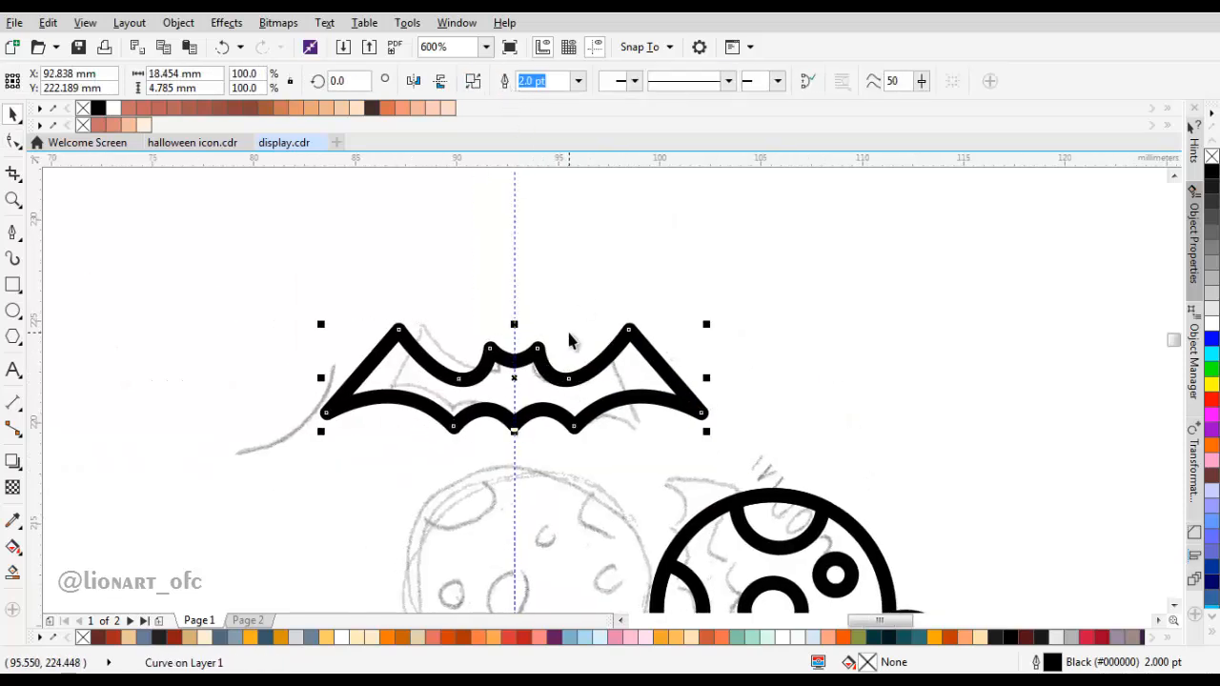
{"action": "key", "text": "ctrl+z"}
{"action": "key", "text": "ctrl+z"}
Step: Reshape the half-bat's lower curve near the guideline and lower its bottom end node along the guideline
{"action": "scroll", "coordinate": [554, 423], "scroll_direction": "up", "scroll_amount": 2}
{"action": "double_click", "coordinate": [515, 349]}
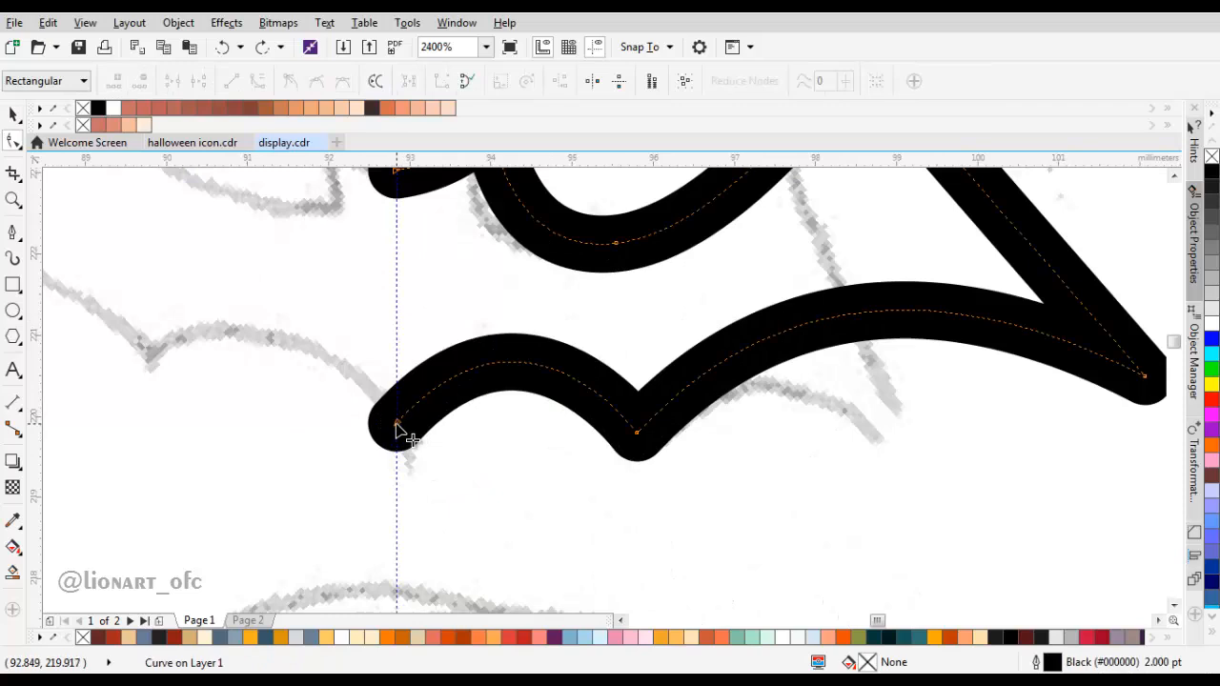
{"action": "left_click_drag", "start_coordinate": [398, 431], "coordinate": [422, 464]}
{"action": "left_click_drag", "start_coordinate": [523, 328], "coordinate": [489, 332]}
{"action": "left_click_drag", "start_coordinate": [397, 468], "coordinate": [397, 481]}
{"action": "scroll", "coordinate": [522, 446], "scroll_direction": "down", "scroll_amount": 2}
Step: Mirror a copy of the adjusted half-bat across the guideline and weld both halves together
{"action": "key", "text": "space"}
{"action": "left_click_drag", "start_coordinate": [687, 400], "coordinate": [466, 404]}
{"action": "left_click", "coordinate": [536, 422], "text": "shift"}
{"action": "left_click", "coordinate": [507, 82]}
Step: Join the overlapping nodes at the bat's upper and lower centre to close the outline
{"action": "scroll", "coordinate": [497, 404], "scroll_direction": "up", "scroll_amount": 1}
{"action": "key", "text": "space"}
{"action": "mouse_move", "coordinate": [485, 503]}
{"action": "left_mouse_down"}
{"action": "mouse_move", "coordinate": [485, 521]}
{"action": "mouse_move", "coordinate": [485, 503]}
{"action": "left_mouse_up"}
{"action": "left_click_drag", "start_coordinate": [485, 348], "coordinate": [485, 348]}
{"action": "left_click_drag", "start_coordinate": [490, 396], "coordinate": [515, 343]}
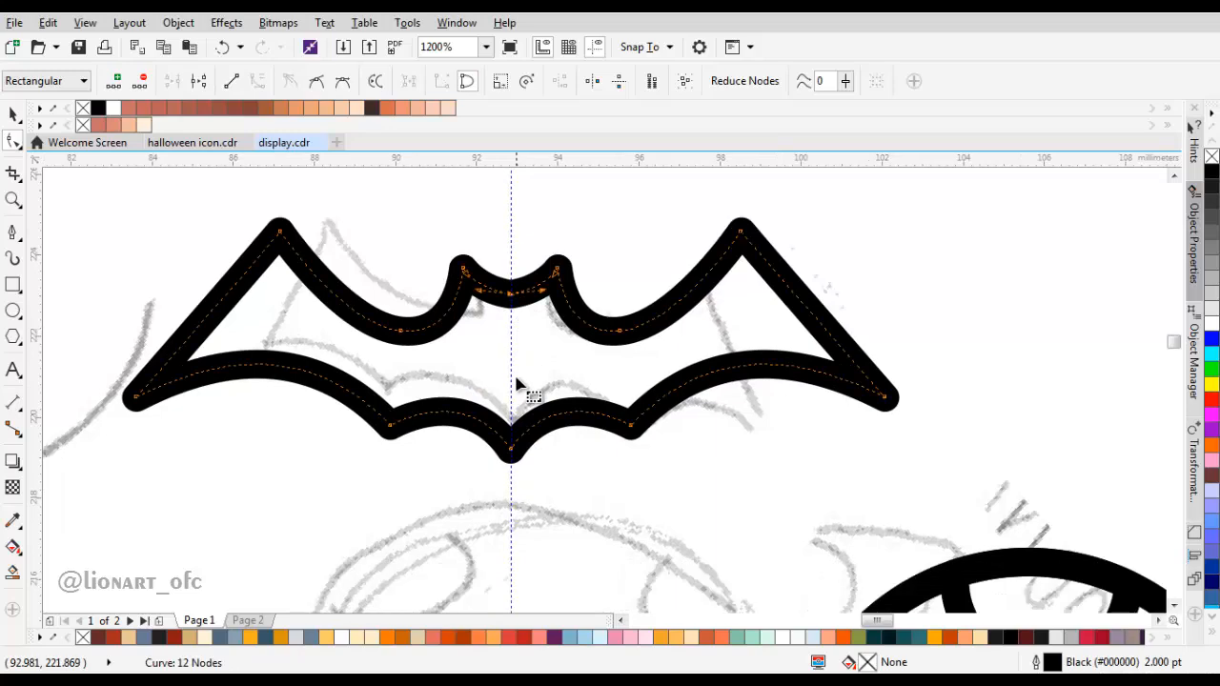
Step: Move the bat's bottom centre node further down and adjust the lower scallops beside it
{"action": "left_click_drag", "start_coordinate": [511, 449], "coordinate": [511, 464]}
{"action": "left_click_drag", "start_coordinate": [554, 422], "coordinate": [596, 420]}
{"action": "left_click_drag", "start_coordinate": [507, 393], "coordinate": [516, 377]}
{"action": "left_click_drag", "start_coordinate": [585, 392], "coordinate": [591, 381]}
Step: Set the rotation angle of the sketch bitmap to 0°
{"action": "scroll", "coordinate": [508, 394], "scroll_direction": "down", "scroll_amount": 2}
{"action": "key", "text": "space"}
{"action": "scroll", "coordinate": [652, 369], "scroll_direction": "down", "scroll_amount": 1}
{"action": "left_click", "coordinate": [608, 426]}
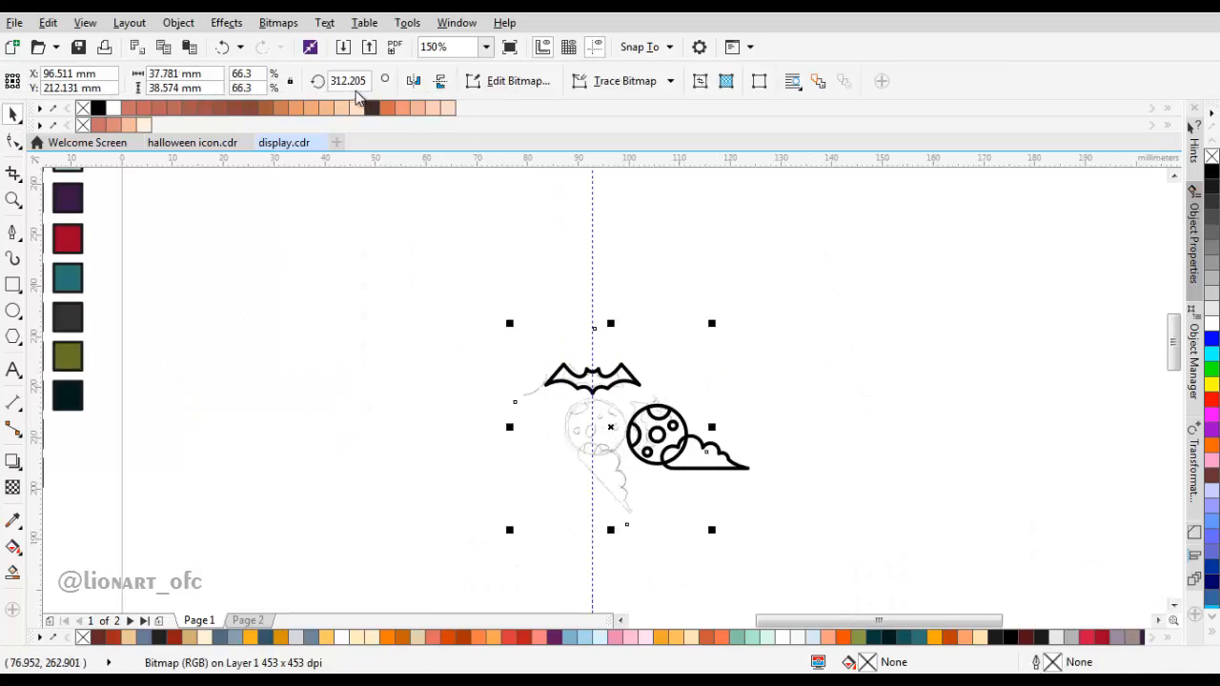
{"action": "type", "text": "0"}
{"action": "key", "text": "Return"}
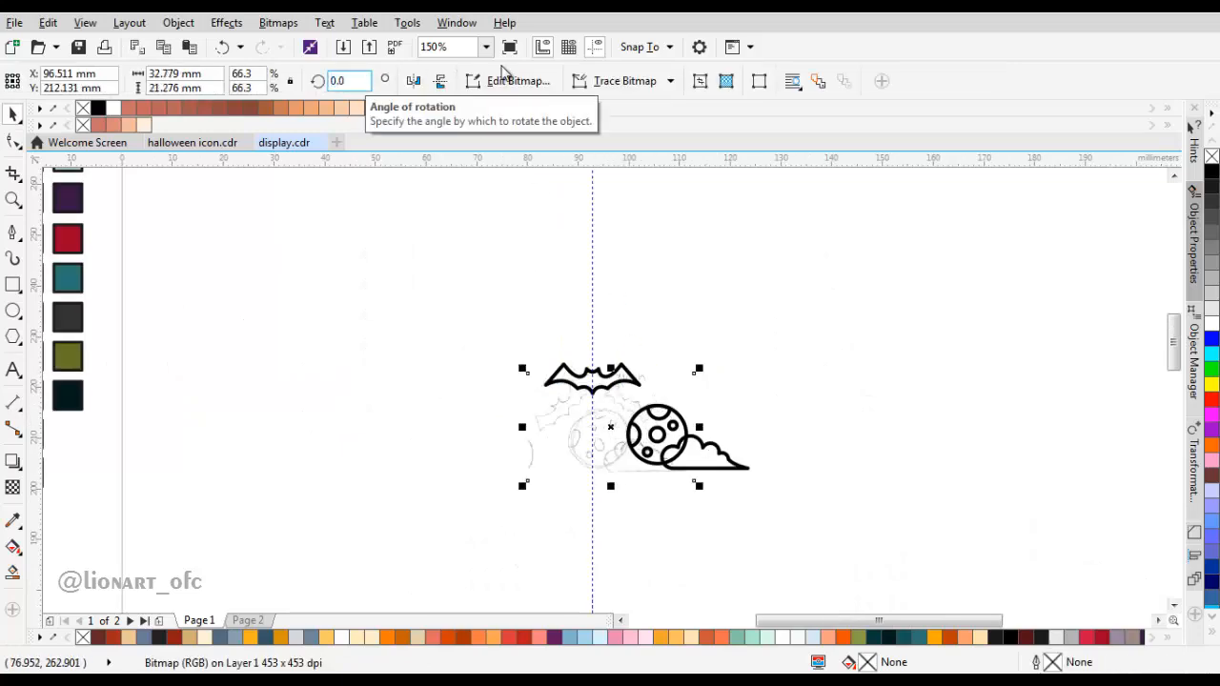
Step: Scale the bat down, rotate it 30° and place it over the sketched bat at the moon's upper left
{"action": "scroll", "coordinate": [666, 430], "scroll_direction": "up", "scroll_amount": 2}
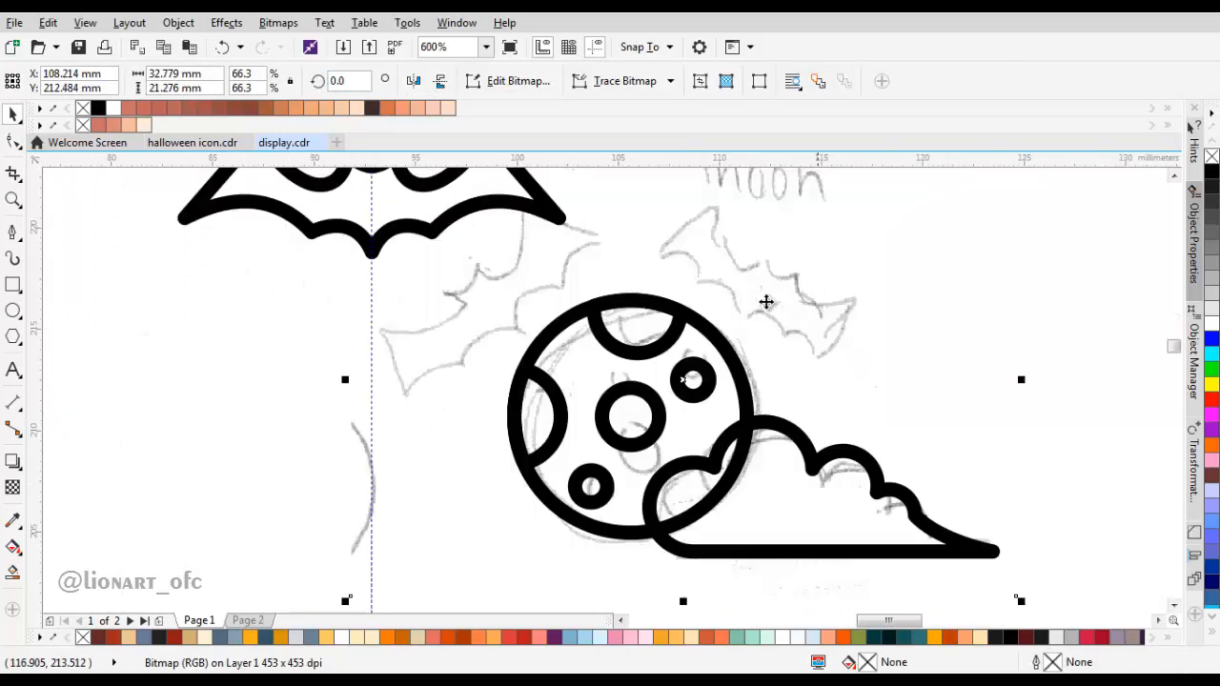
{"action": "left_click", "coordinate": [493, 197]}
{"action": "left_click_drag", "start_coordinate": [494, 195], "coordinate": [554, 306]}
{"action": "left_click_drag", "start_coordinate": [617, 249], "coordinate": [582, 257]}
{"action": "left_click_drag", "start_coordinate": [536, 295], "coordinate": [616, 348]}
{"action": "left_click", "coordinate": [616, 348]}
{"action": "left_click_drag", "start_coordinate": [661, 306], "coordinate": [594, 259]}
{"action": "left_click", "coordinate": [573, 303]}
{"action": "left_click_drag", "start_coordinate": [573, 303], "coordinate": [611, 322]}
Step: Place a mirrored copy of the bat, about 6 mm wide, over the sketch's right-hand bat and save the document
{"action": "left_click_drag", "start_coordinate": [560, 366], "coordinate": [819, 330]}
{"action": "right_click", "coordinate": [755, 336]}
{"action": "left_click", "coordinate": [438, 82]}
{"action": "left_click_drag", "start_coordinate": [787, 408], "coordinate": [787, 408]}
{"action": "scroll", "coordinate": [715, 343], "scroll_direction": "down", "scroll_amount": 2}
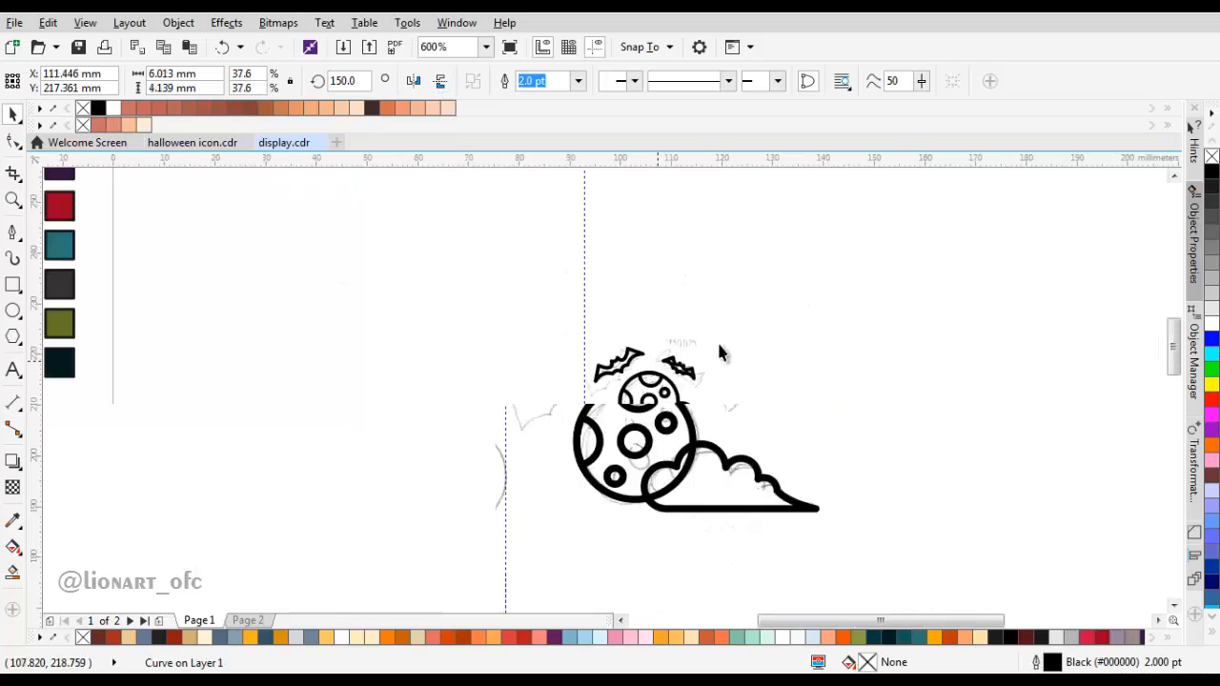
{"action": "left_click", "coordinate": [715, 343]}
{"action": "scroll", "coordinate": [682, 370], "scroll_direction": "up", "scroll_amount": 2}
{"action": "scroll", "coordinate": [620, 357], "scroll_direction": "down", "scroll_amount": 2}
{"action": "scroll", "coordinate": [633, 339], "scroll_direction": "up", "scroll_amount": 1}
{"action": "key", "text": "ctrl+s"}
{"action": "scroll", "coordinate": [541, 408], "scroll_direction": "up", "scroll_amount": 1}
Step: Enlarge the right-hand bat and shrink the left-hand bat to about 6 mm wide
{"action": "left_click", "coordinate": [624, 362]}
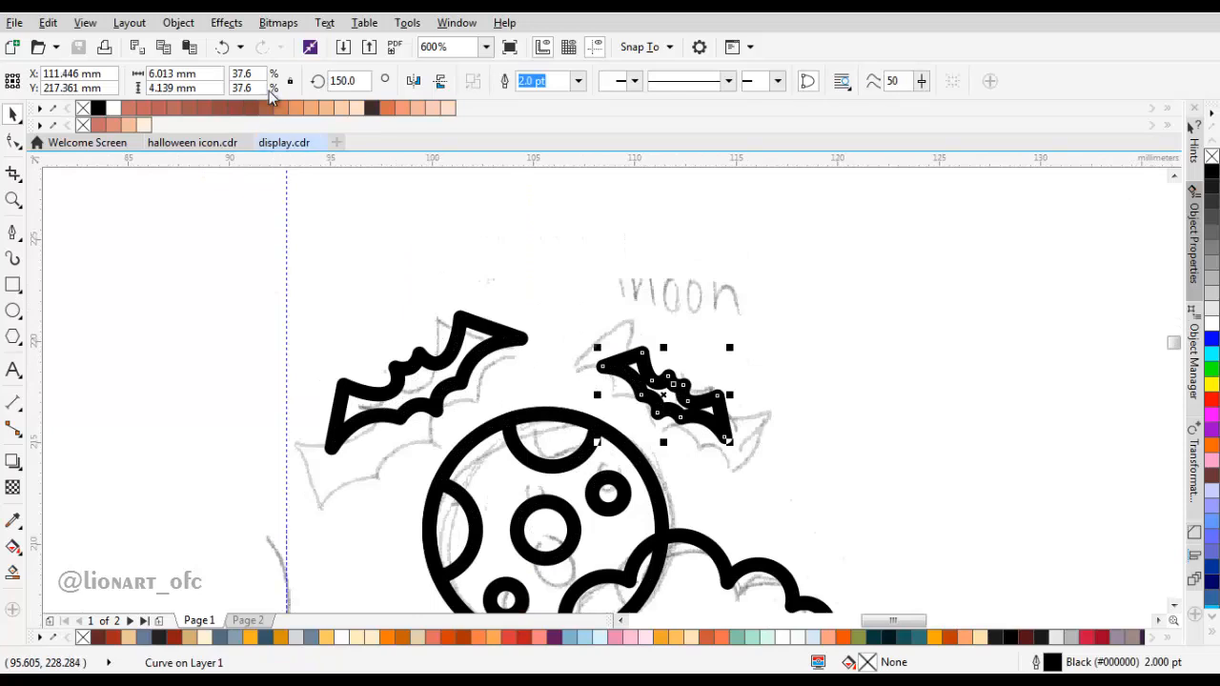
{"action": "left_click_drag", "start_coordinate": [726, 353], "coordinate": [765, 327]}
{"action": "left_click", "coordinate": [517, 337]}
{"action": "left_click_drag", "start_coordinate": [525, 313], "coordinate": [506, 343]}
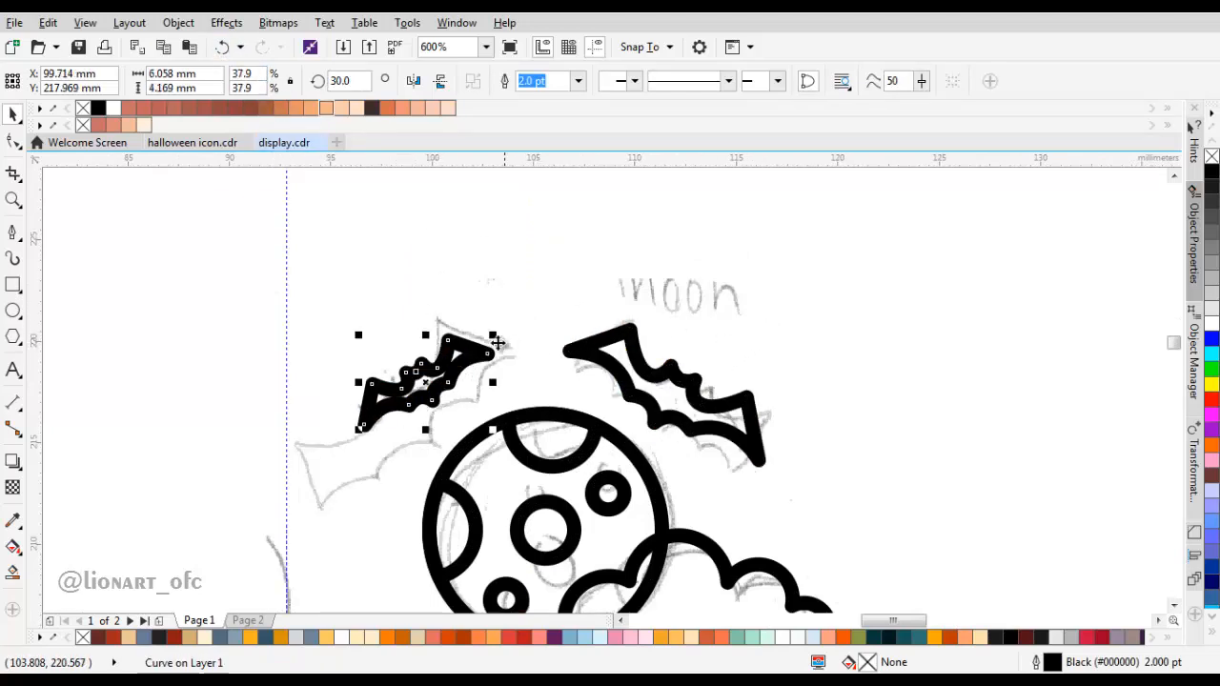
Step: Move the sketch bitmap clear of the traced artwork, towards the page's right side
{"action": "scroll", "coordinate": [569, 358], "scroll_direction": "down", "scroll_amount": 2}
{"action": "left_click_drag", "start_coordinate": [618, 340], "coordinate": [946, 394]}
{"action": "scroll", "coordinate": [578, 367], "scroll_direction": "up", "scroll_amount": 2}
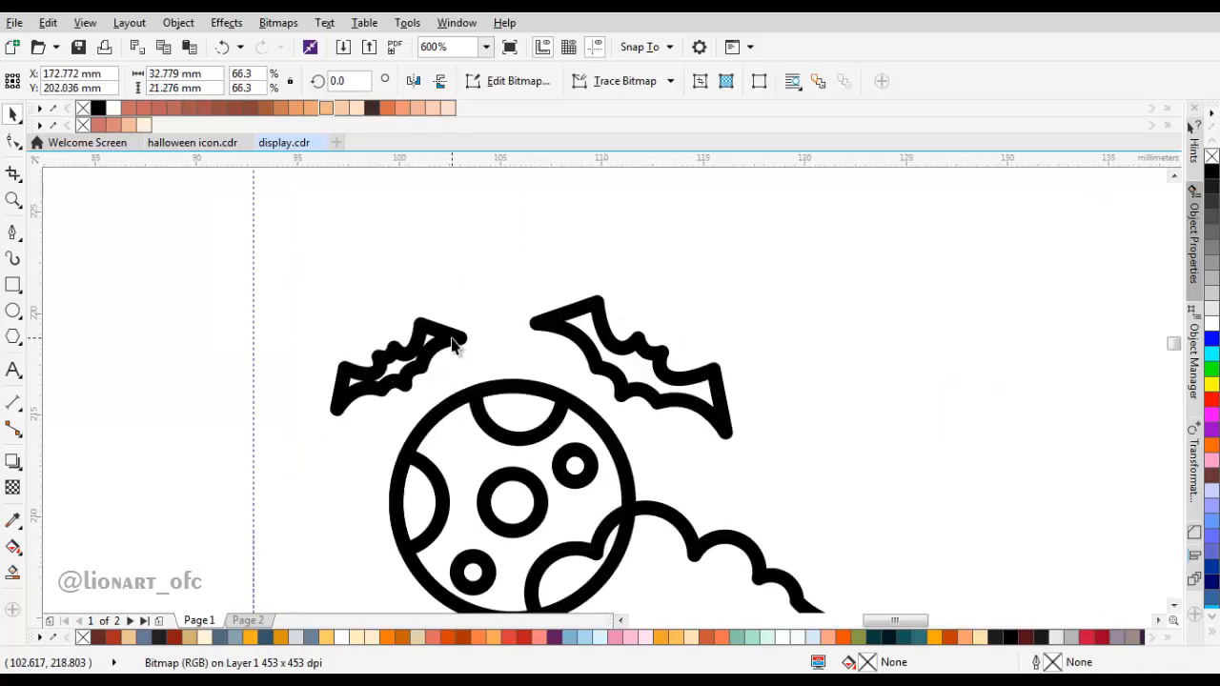
Step: Fill both bats with solid black
{"action": "left_click", "coordinate": [455, 337]}
{"action": "left_click", "coordinate": [626, 362], "text": "shift"}
{"action": "left_click", "coordinate": [1208, 178]}
{"action": "scroll", "coordinate": [748, 324], "scroll_direction": "down", "scroll_amount": 1}
{"action": "left_click", "coordinate": [765, 295]}
Step: Fine-tune the placement of the two black bats above the moon
{"action": "scroll", "coordinate": [615, 322], "scroll_direction": "up", "scroll_amount": 2}
{"action": "left_click", "coordinate": [491, 347]}
{"action": "left_click_drag", "start_coordinate": [575, 326], "coordinate": [568, 331]}
{"action": "left_click_drag", "start_coordinate": [857, 356], "coordinate": [678, 313]}
{"action": "left_click", "coordinate": [679, 314]}
{"action": "left_click", "coordinate": [927, 241]}
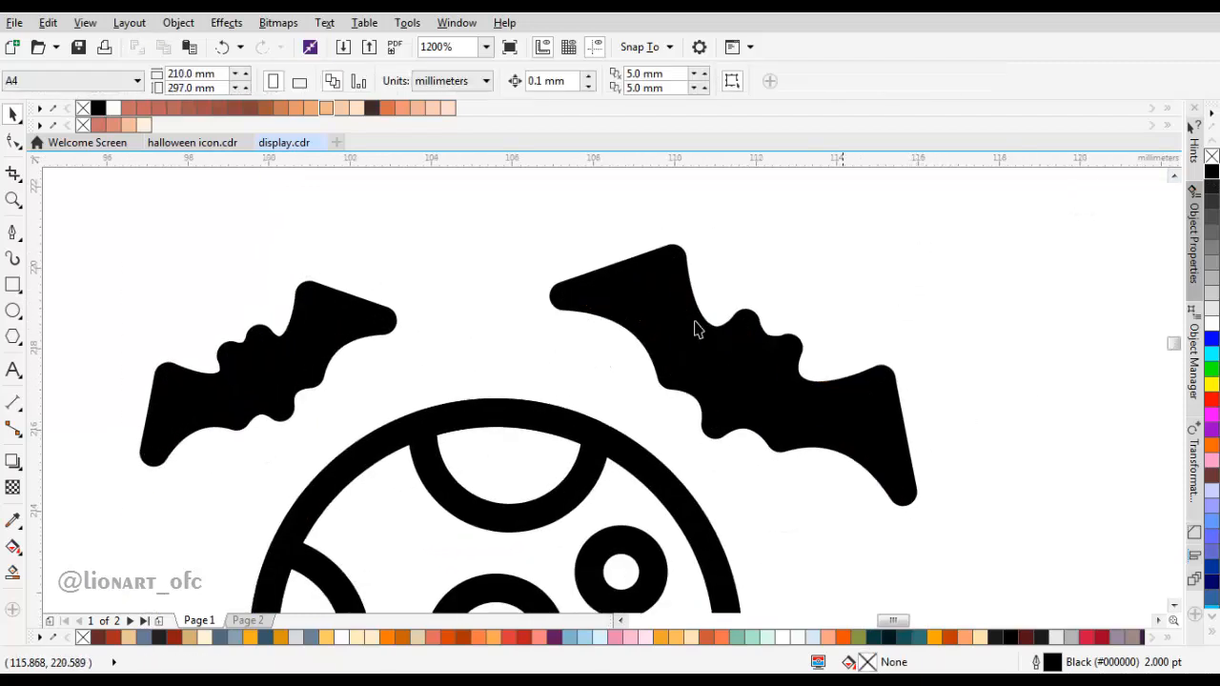
Step: Fill the moon with the yellow-orange (#FFA900) sampled from the colour swatches beside the page
{"action": "scroll", "coordinate": [690, 356], "scroll_direction": "down", "scroll_amount": 2}
{"action": "scroll", "coordinate": [670, 422], "scroll_direction": "down", "scroll_amount": 2}
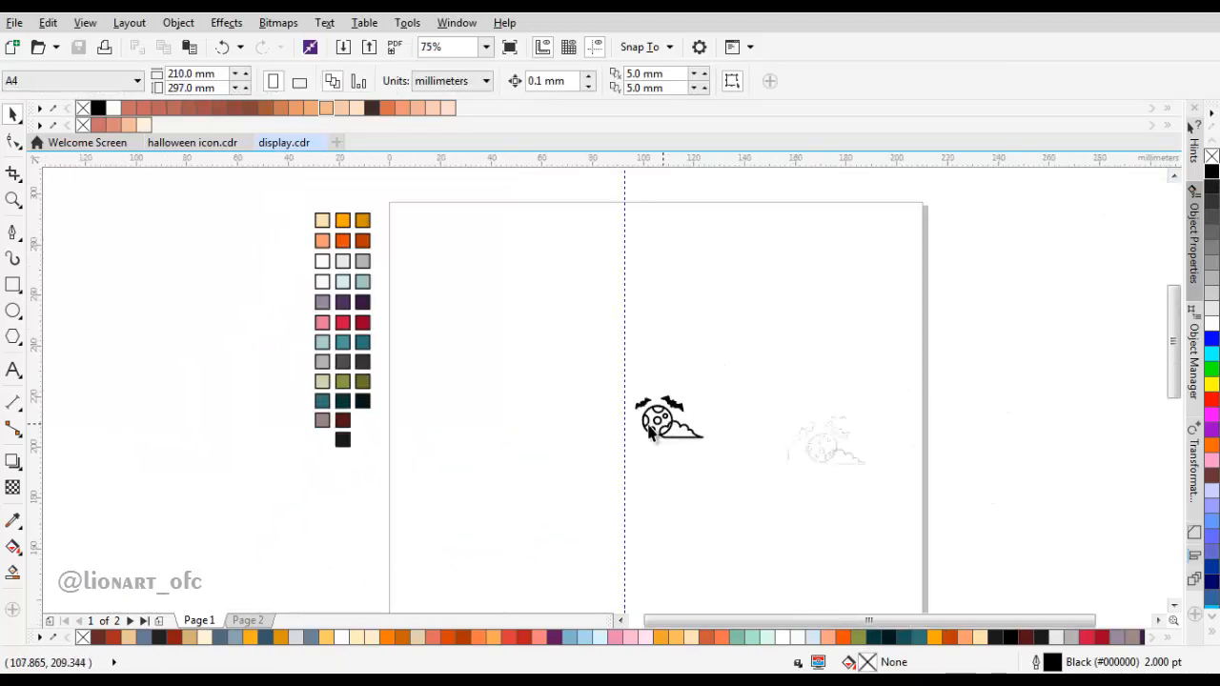
{"action": "left_click", "coordinate": [13, 520]}
{"action": "left_click", "coordinate": [362, 220]}
{"action": "scroll", "coordinate": [658, 416], "scroll_direction": "up", "scroll_amount": 3}
{"action": "left_click", "coordinate": [682, 410]}
{"action": "scroll", "coordinate": [682, 410], "scroll_direction": "down", "scroll_amount": 1}
{"action": "key", "text": "space"}
{"action": "scroll", "coordinate": [523, 356], "scroll_direction": "down", "scroll_amount": 2}
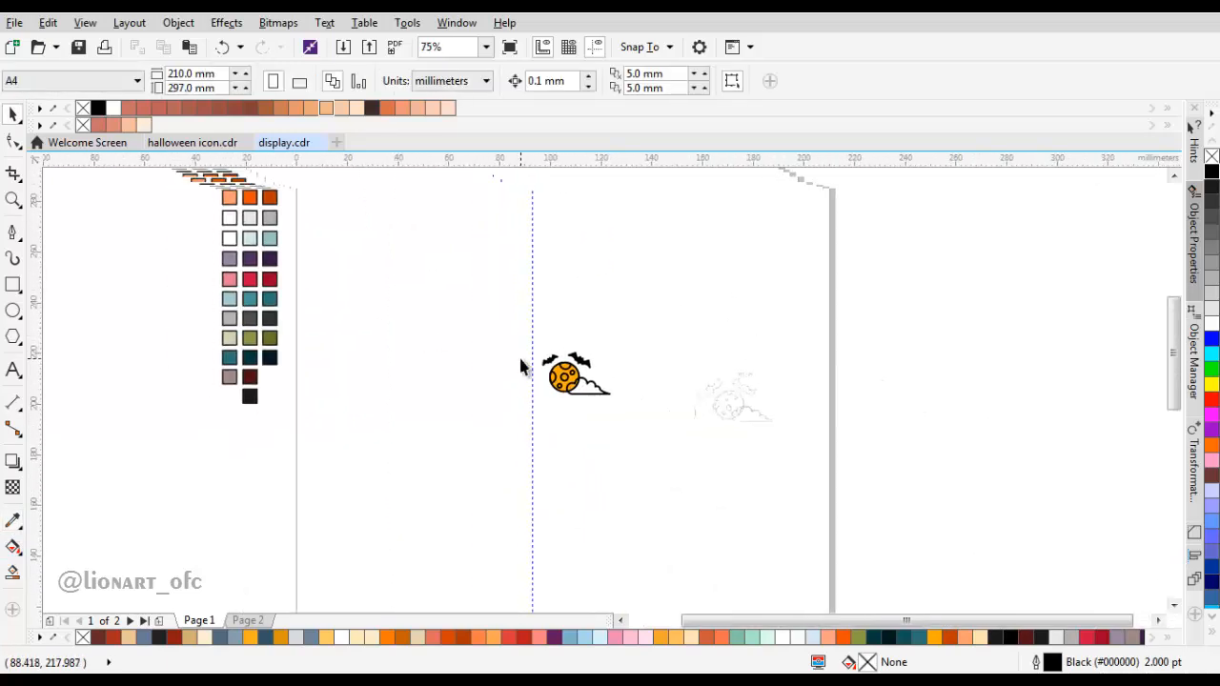
Step: Fill the moon's five craters with the bright orange sampled from the colour swatches
{"action": "scroll", "coordinate": [277, 253], "scroll_direction": "up", "scroll_amount": 1}
{"action": "key", "text": "i"}
{"action": "left_click", "coordinate": [245, 242]}
{"action": "left_click_drag", "start_coordinate": [855, 463], "coordinate": [649, 248]}
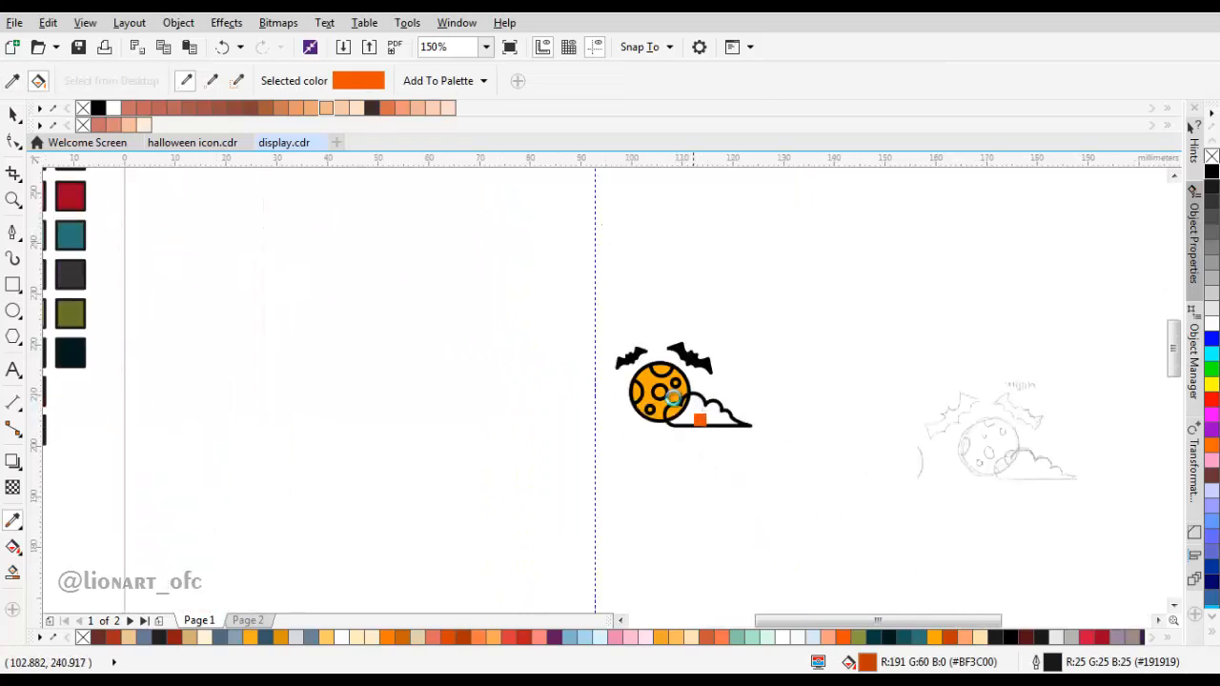
{"action": "scroll", "coordinate": [664, 393], "scroll_direction": "up", "scroll_amount": 2}
{"action": "left_click", "coordinate": [653, 394]}
{"action": "scroll", "coordinate": [656, 391], "scroll_direction": "up", "scroll_amount": 1}
{"action": "left_click", "coordinate": [652, 221]}
{"action": "left_click", "coordinate": [453, 389]}
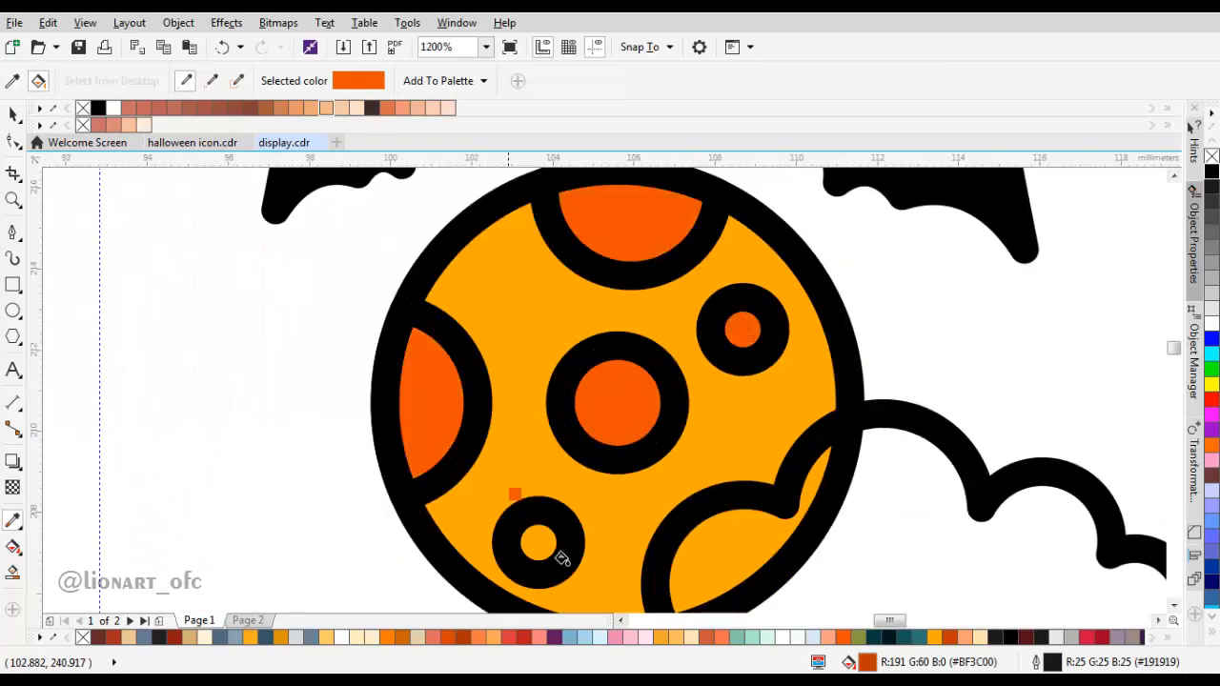
{"action": "left_click_drag", "start_coordinate": [558, 546], "coordinate": [544, 448]}
{"action": "left_click", "coordinate": [523, 443]}
Step: Fill the cloud with the light grey (#E6E6E6) sampled from the colour swatches
{"action": "scroll", "coordinate": [525, 436], "scroll_direction": "down", "scroll_amount": 4}
{"action": "scroll", "coordinate": [242, 318], "scroll_direction": "up", "scroll_amount": 1}
{"action": "left_click_drag", "start_coordinate": [242, 319], "coordinate": [356, 408]}
{"action": "left_click", "coordinate": [337, 292], "text": "shift"}
{"action": "scroll", "coordinate": [344, 317], "scroll_direction": "down", "scroll_amount": 1}
{"action": "left_click_drag", "start_coordinate": [674, 481], "coordinate": [604, 457]}
{"action": "scroll", "coordinate": [604, 457], "scroll_direction": "up", "scroll_amount": 2}
{"action": "left_click", "coordinate": [606, 418]}
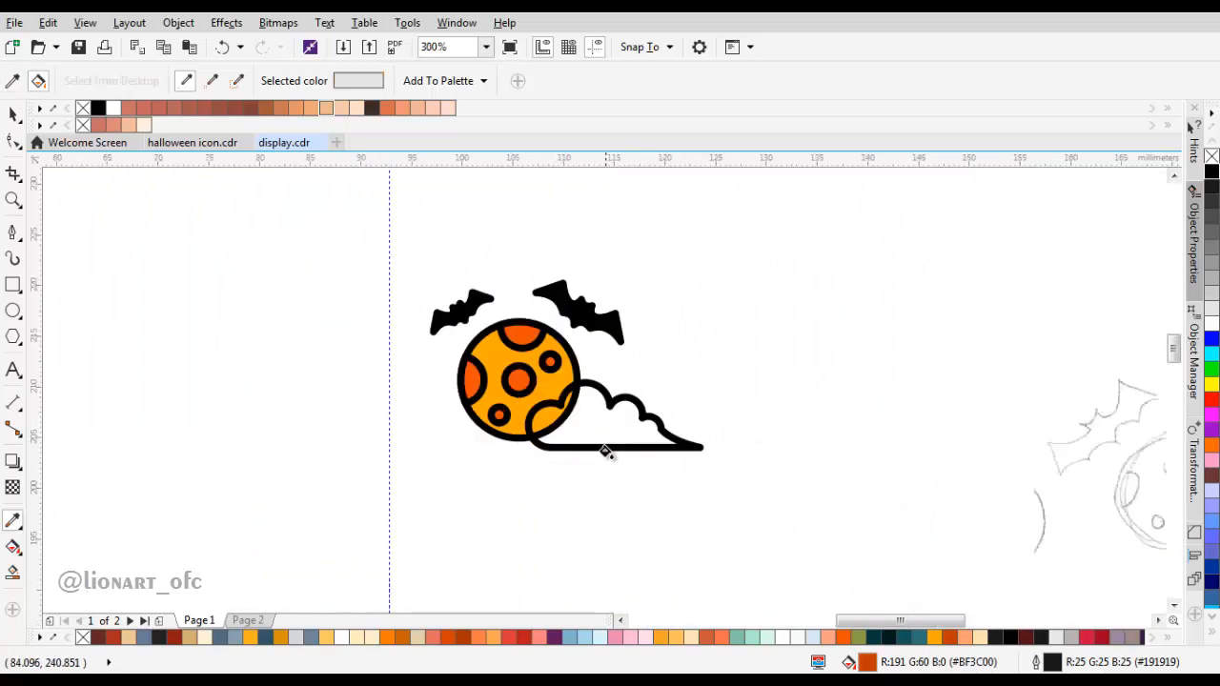
{"action": "key", "text": "space"}
{"action": "key", "text": "Escape"}
{"action": "scroll", "coordinate": [640, 418], "scroll_direction": "up", "scroll_amount": 1}
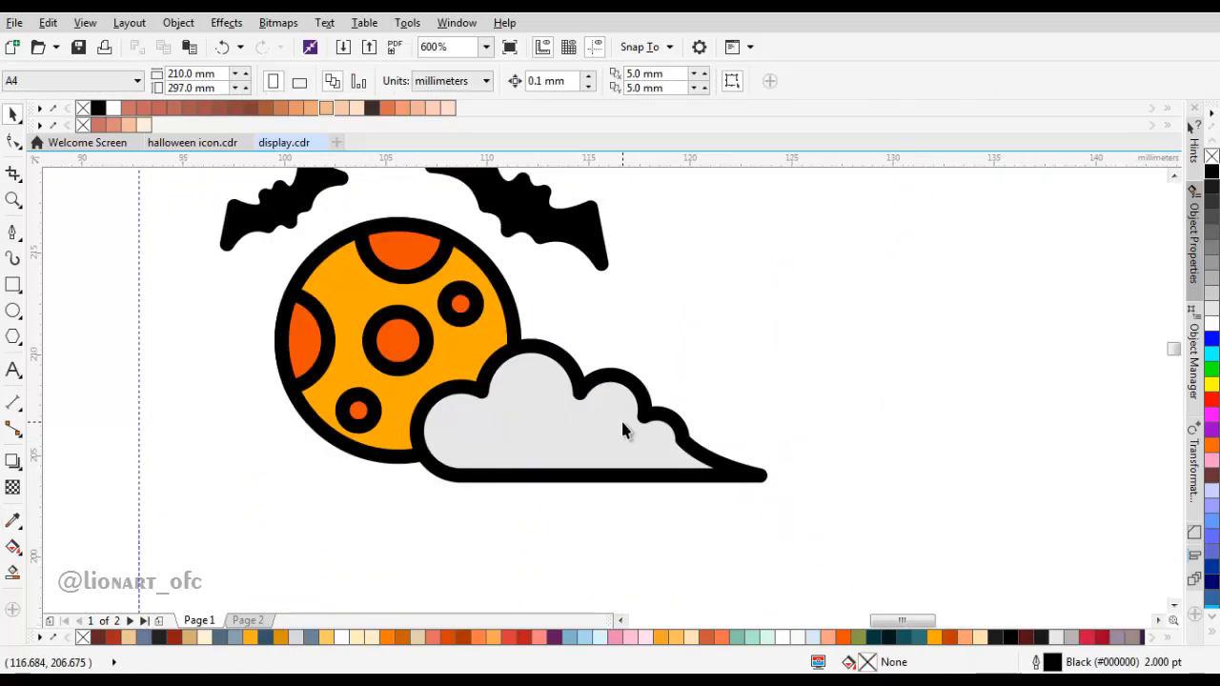
{"action": "left_click_drag", "start_coordinate": [638, 452], "coordinate": [624, 453]}
{"action": "left_click", "coordinate": [703, 353]}
{"action": "scroll", "coordinate": [702, 354], "scroll_direction": "down", "scroll_amount": 1}
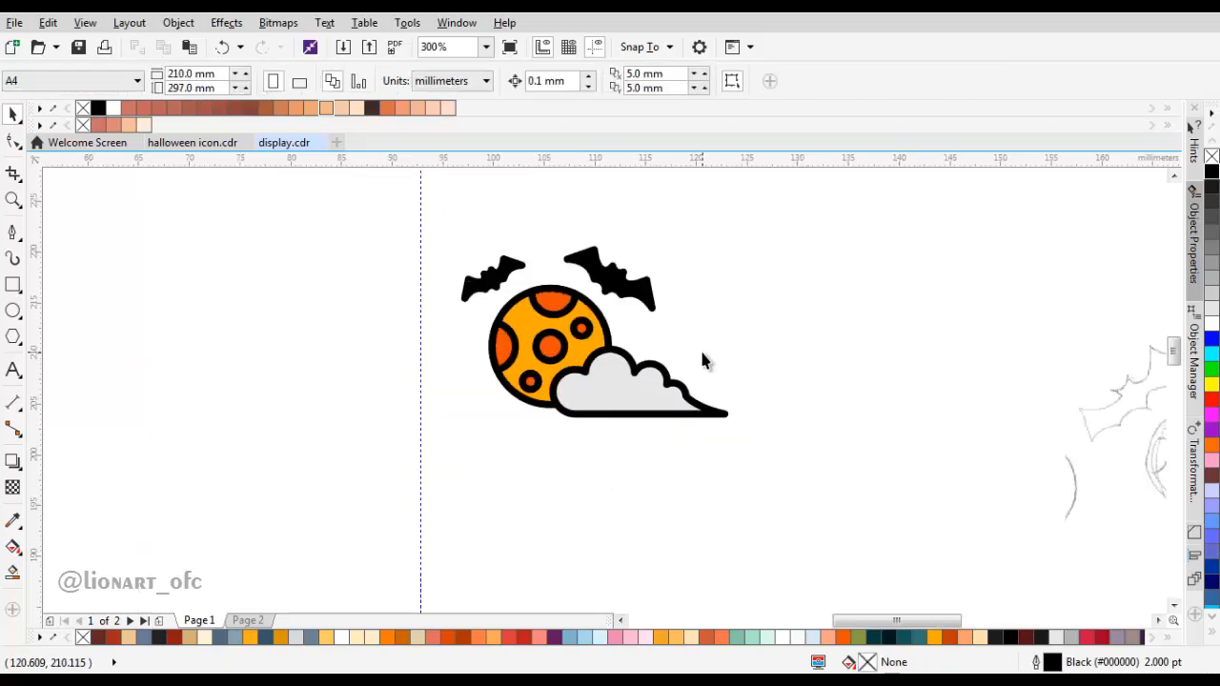
{"action": "scroll", "coordinate": [647, 389], "scroll_direction": "up", "scroll_amount": 1}
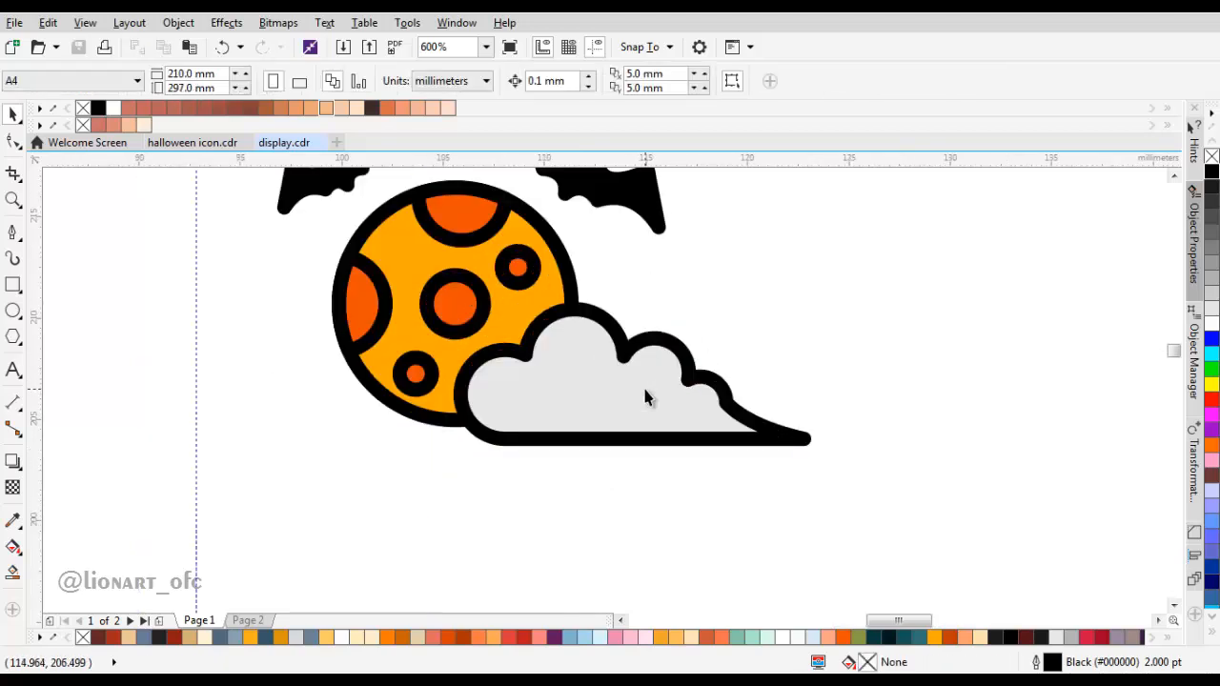
{"action": "left_click", "coordinate": [645, 396]}
{"action": "scroll", "coordinate": [763, 322], "scroll_direction": "down", "scroll_amount": 1}
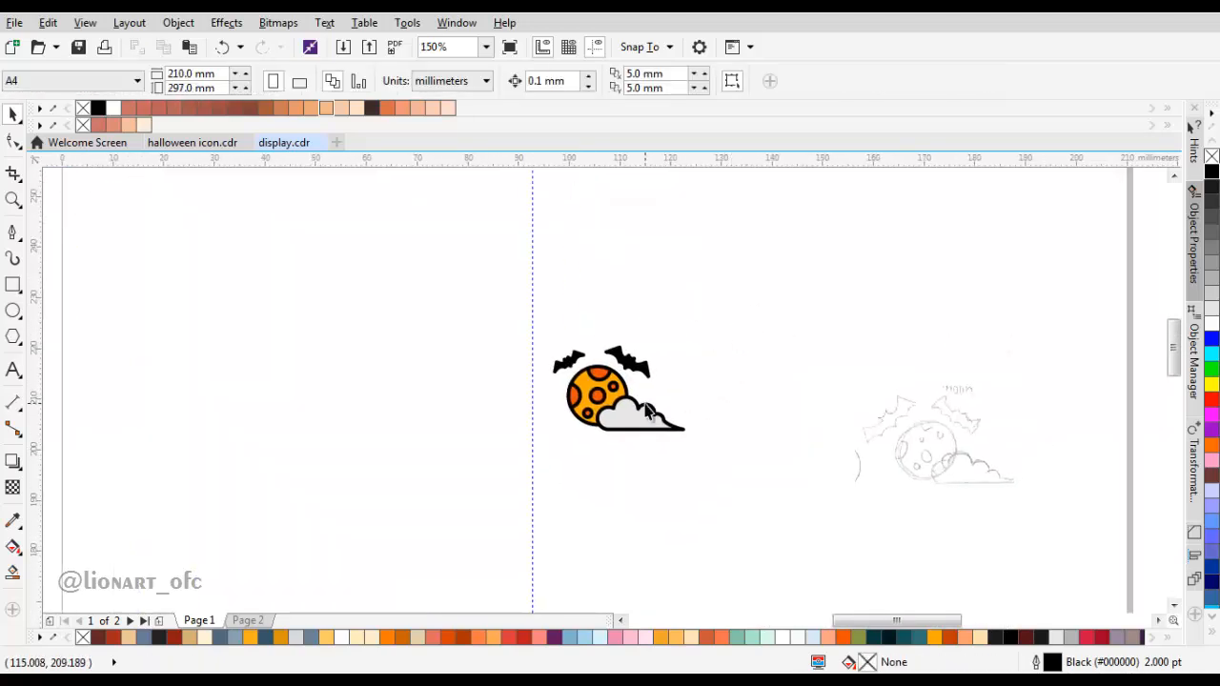
Step: Duplicate the moon circle slightly to the right and below the original, leaving a crescent uncovered on the left
{"action": "scroll", "coordinate": [578, 335], "scroll_direction": "up", "scroll_amount": 1}
{"action": "left_click", "coordinate": [551, 319]}
{"action": "left_click_drag", "start_coordinate": [551, 319], "coordinate": [611, 320]}
{"action": "right_click", "coordinate": [602, 325]}
{"action": "left_click", "coordinate": [585, 336]}
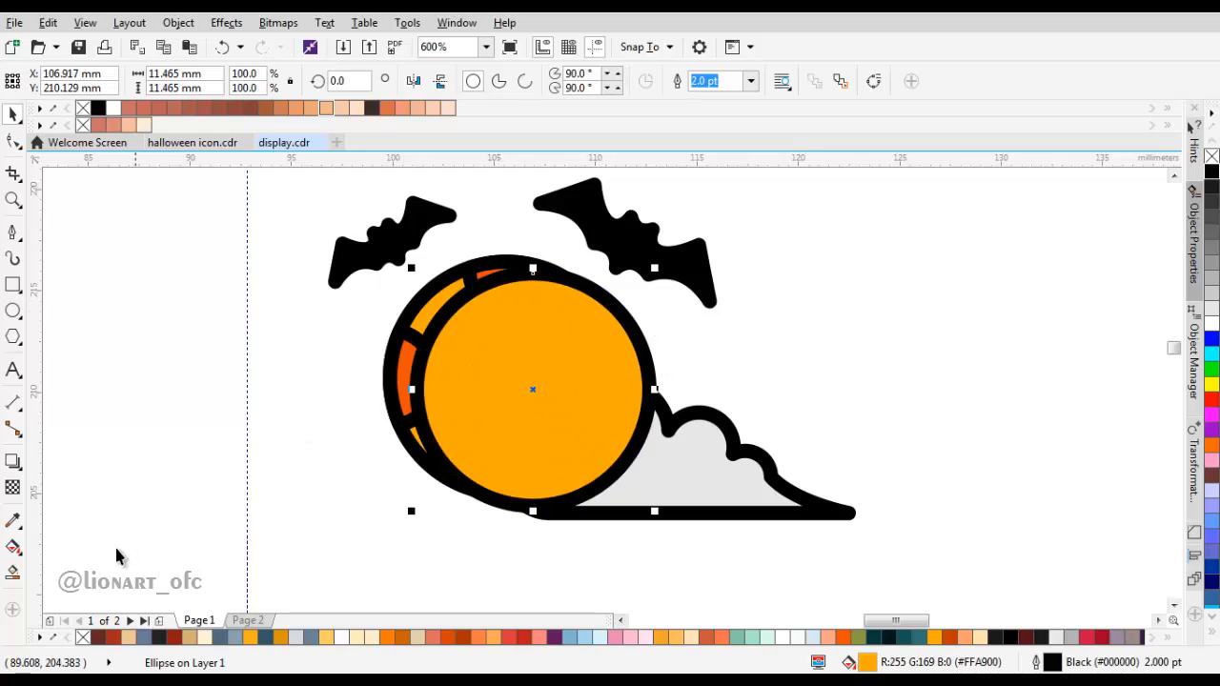
Step: Create separate shadow shapes with Smart Fill in the crescent areas exposed along the moon's left edge
{"action": "left_click", "coordinate": [12, 574]}
{"action": "scroll", "coordinate": [408, 391], "scroll_direction": "up", "scroll_amount": 1}
{"action": "left_click", "coordinate": [403, 429]}
{"action": "left_click", "coordinate": [425, 497]}
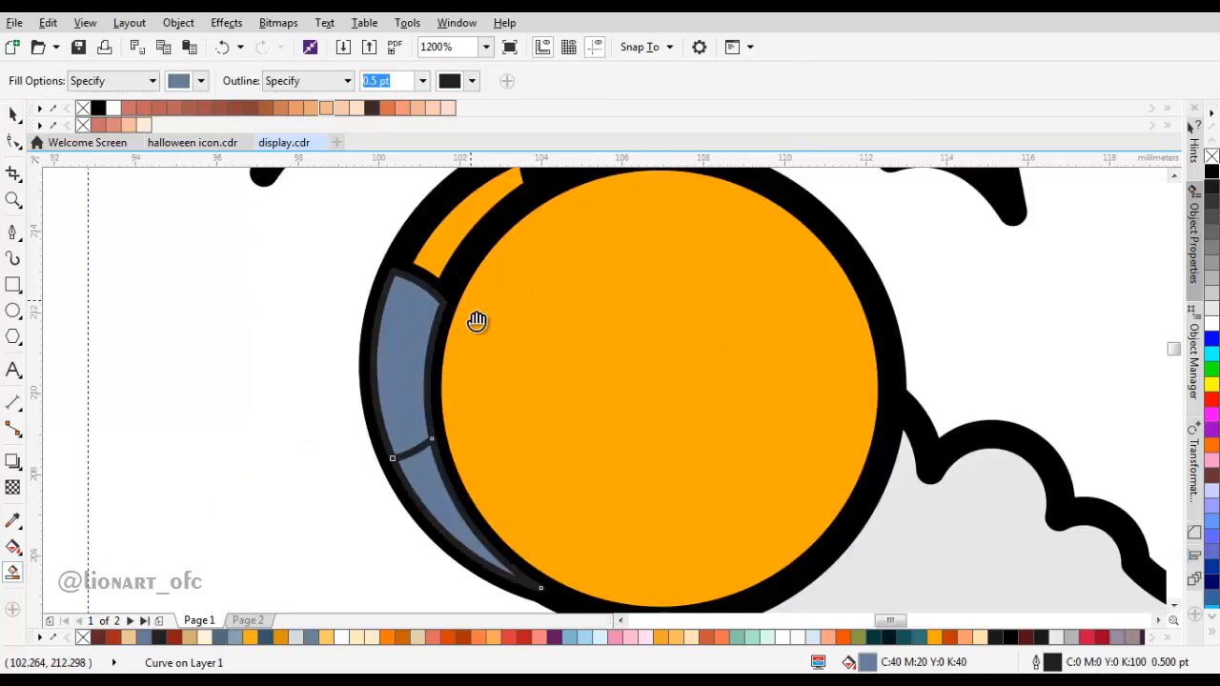
{"action": "left_click_drag", "start_coordinate": [477, 307], "coordinate": [457, 478]}
{"action": "left_click", "coordinate": [471, 379]}
{"action": "left_click", "coordinate": [560, 333]}
Step: Delete the offset copy of the moon circle
{"action": "scroll", "coordinate": [559, 332], "scroll_direction": "down", "scroll_amount": 1}
{"action": "key", "text": "space"}
{"action": "left_click_drag", "start_coordinate": [596, 417], "coordinate": [900, 407]}
{"action": "key", "text": "Delete"}
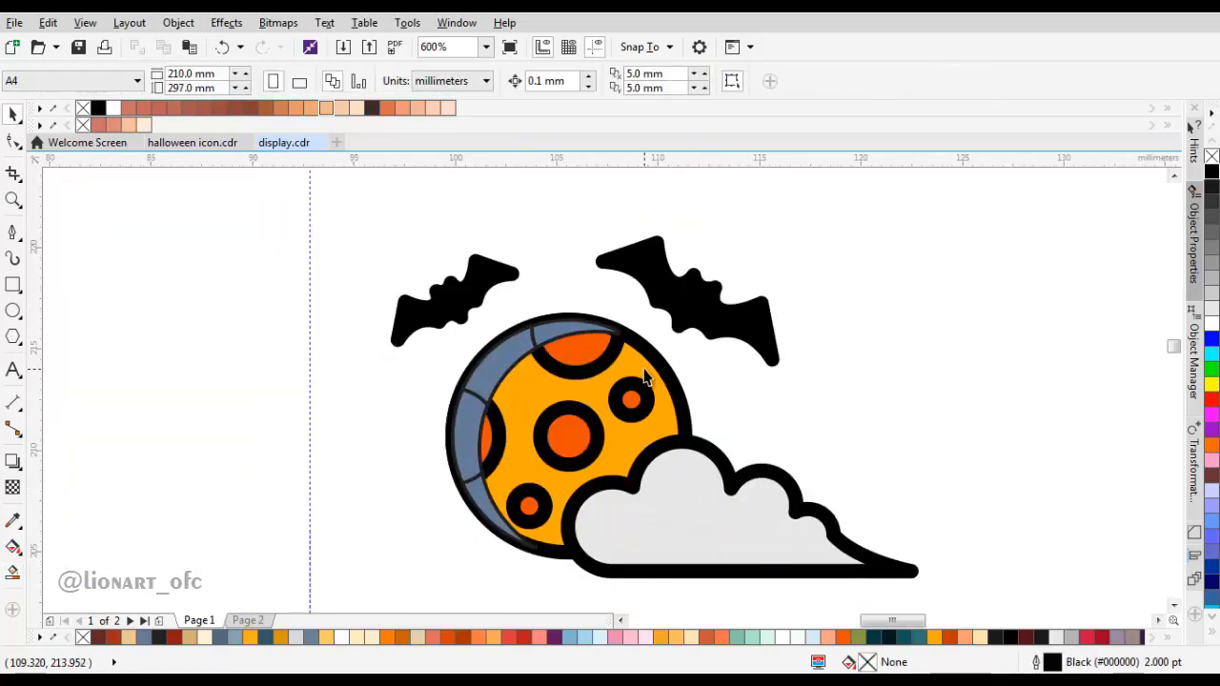
Step: Weld the crescent pieces that lie over the moon's yellow-orange surface into one curve
{"action": "scroll", "coordinate": [590, 331], "scroll_direction": "down", "scroll_amount": 1}
{"action": "scroll", "coordinate": [588, 362], "scroll_direction": "up", "scroll_amount": 1}
{"action": "scroll", "coordinate": [482, 393], "scroll_direction": "up", "scroll_amount": 1}
{"action": "left_click", "coordinate": [484, 395]}
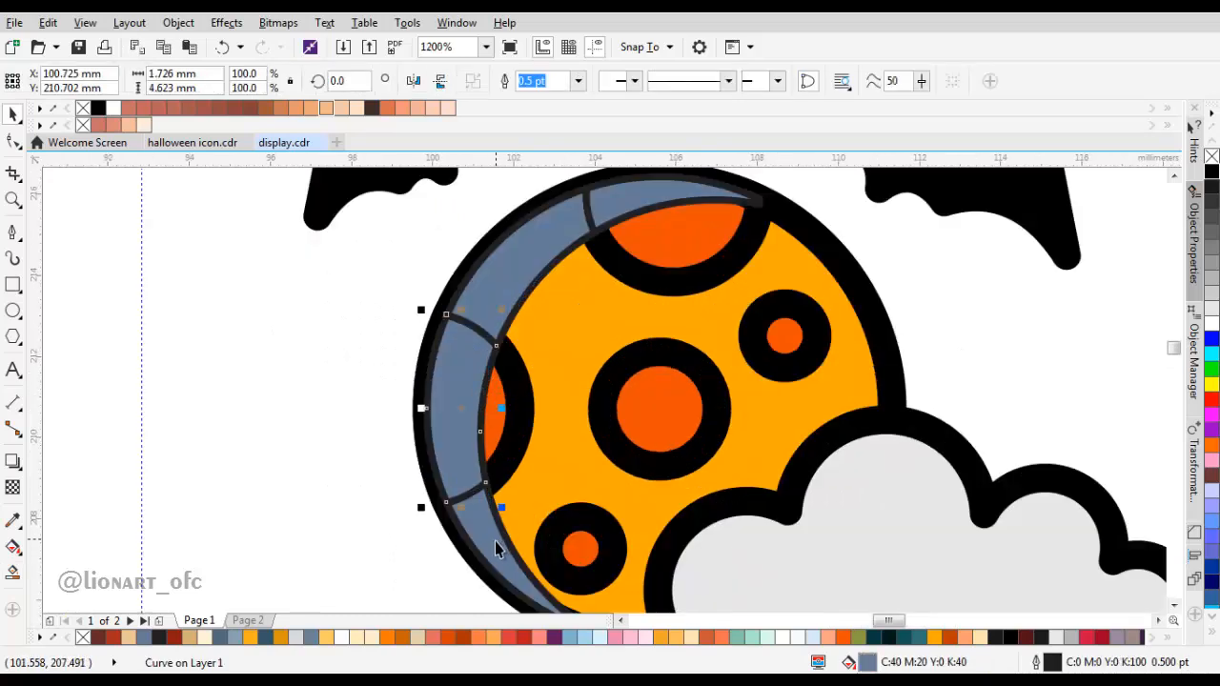
{"action": "left_click", "coordinate": [510, 275], "text": "shift"}
{"action": "left_click", "coordinate": [506, 81]}
{"action": "scroll", "coordinate": [503, 176], "scroll_direction": "down", "scroll_amount": 2}
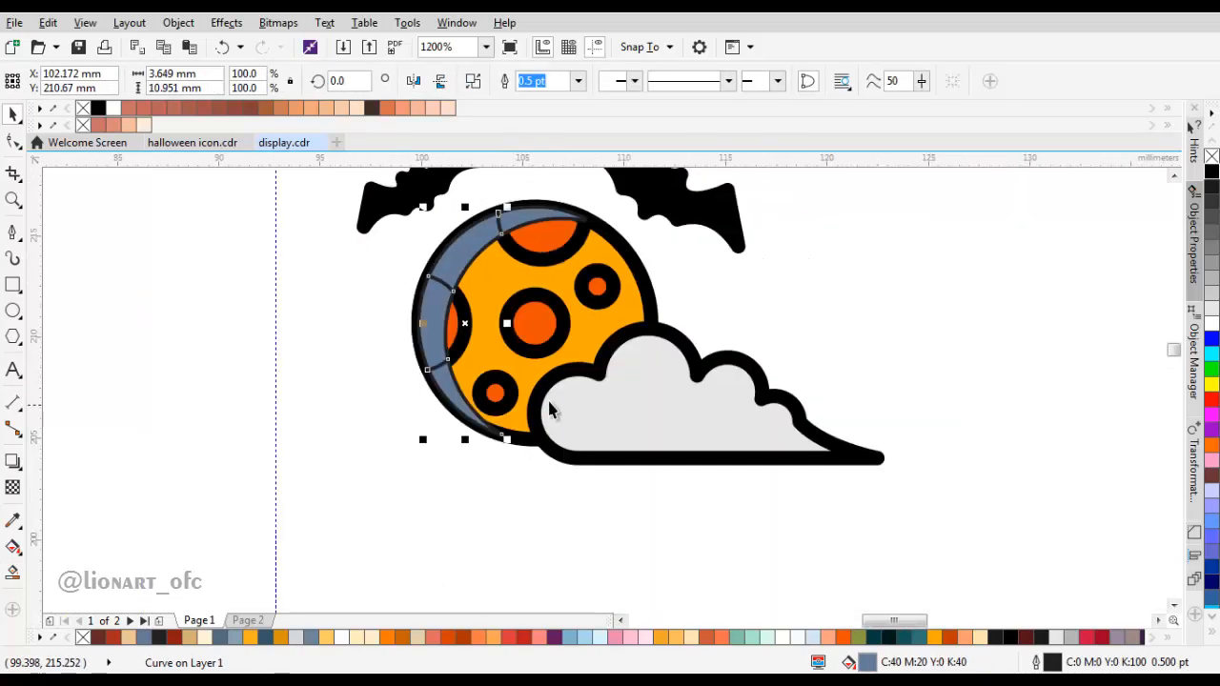
Step: Duplicate the moon circle without a fill and offset the copy to the upper left of the moon
{"action": "left_click", "coordinate": [722, 311]}
{"action": "left_click_drag", "start_coordinate": [627, 289], "coordinate": [594, 292]}
{"action": "right_click", "coordinate": [594, 292]}
{"action": "left_click", "coordinate": [1212, 157]}
{"action": "left_click_drag", "start_coordinate": [591, 365], "coordinate": [582, 336]}
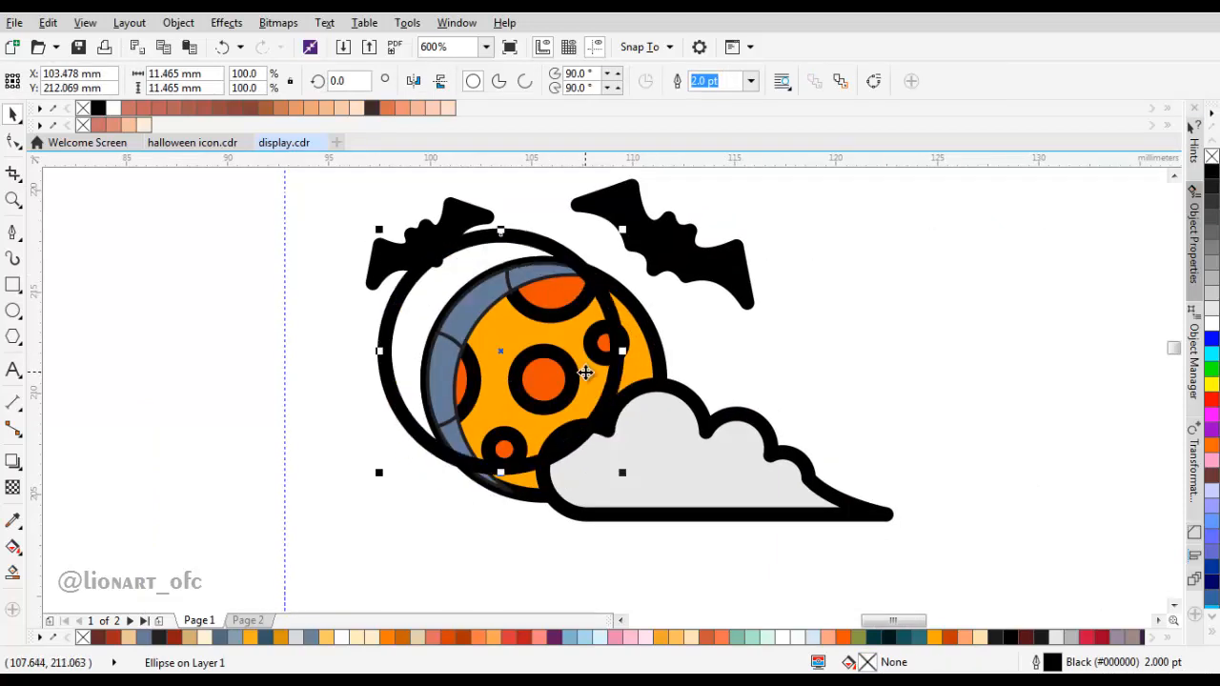
{"action": "left_click_drag", "start_coordinate": [584, 385], "coordinate": [590, 388]}
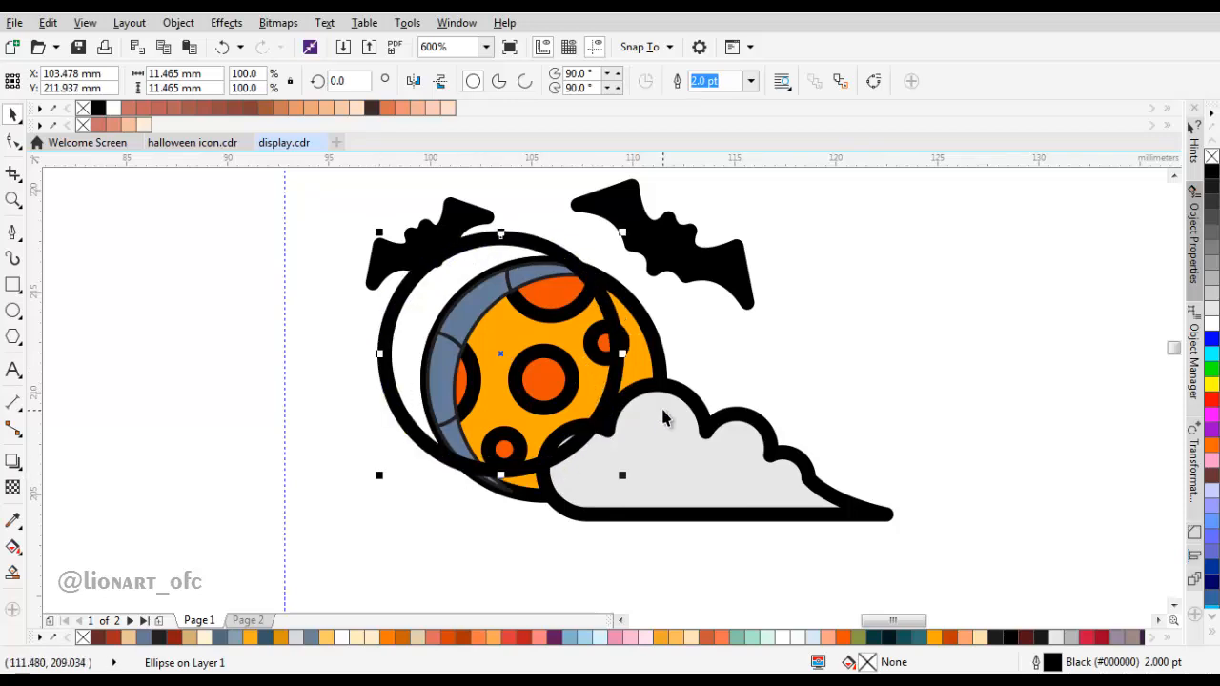
{"action": "left_click_drag", "start_coordinate": [523, 308], "coordinate": [529, 331]}
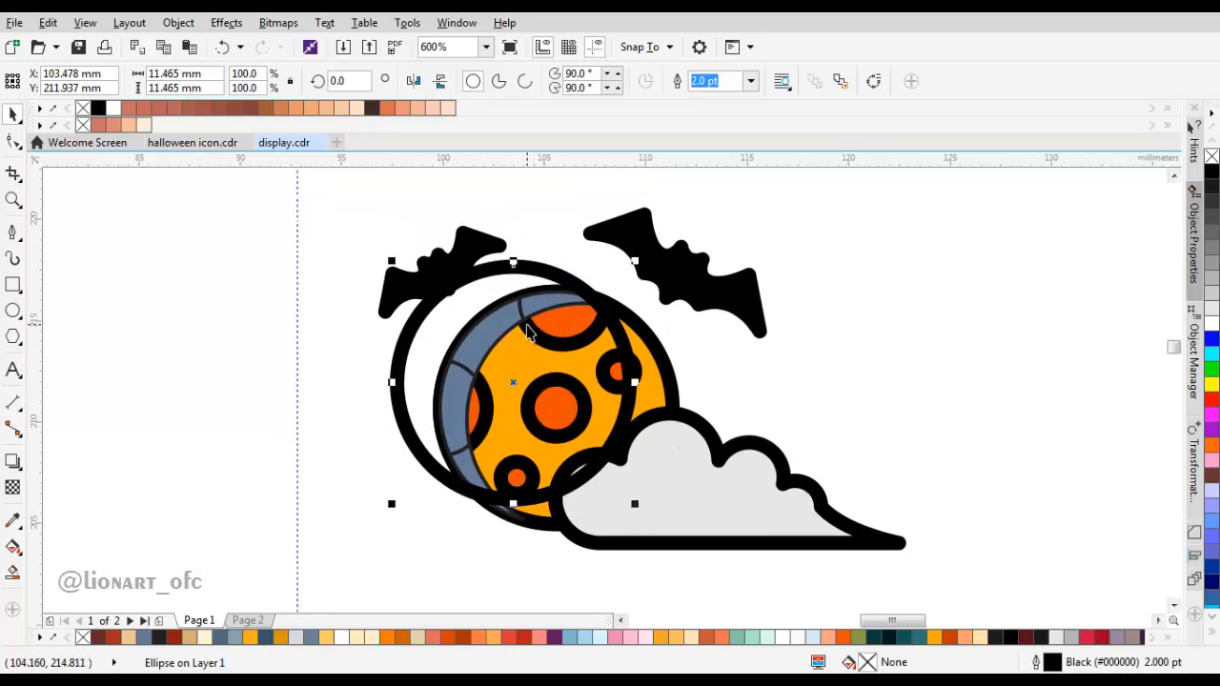
{"action": "scroll", "coordinate": [601, 424], "scroll_direction": "up", "scroll_amount": 1}
{"action": "left_click_drag", "start_coordinate": [606, 424], "coordinate": [623, 426]}
{"action": "left_click_drag", "start_coordinate": [618, 423], "coordinate": [586, 385]}
{"action": "scroll", "coordinate": [586, 385], "scroll_direction": "down", "scroll_amount": 1}
Step: Add a one-step outside contour with a 1 mm offset to the cloud and break the contour apart
{"action": "left_click", "coordinate": [648, 403]}
{"action": "left_click", "coordinate": [16, 453]}
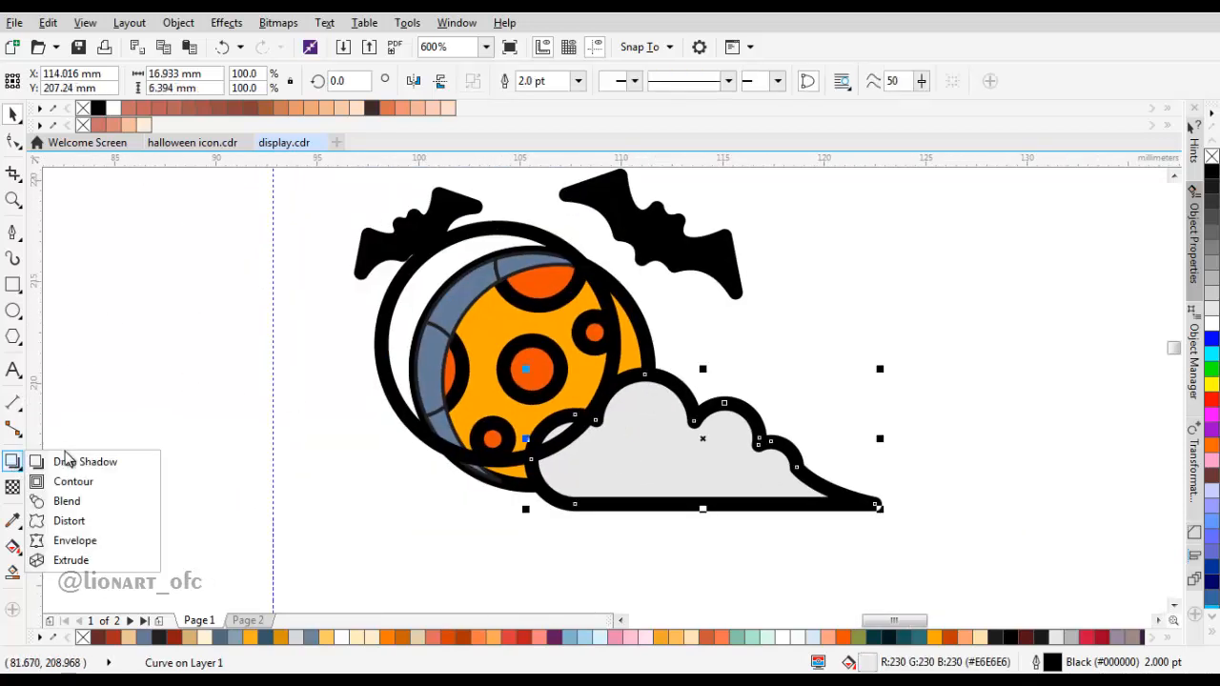
{"action": "left_click", "coordinate": [76, 479]}
{"action": "left_click_drag", "start_coordinate": [675, 412], "coordinate": [689, 362]}
{"action": "type", "text": "1"}
{"action": "key", "text": "Return"}
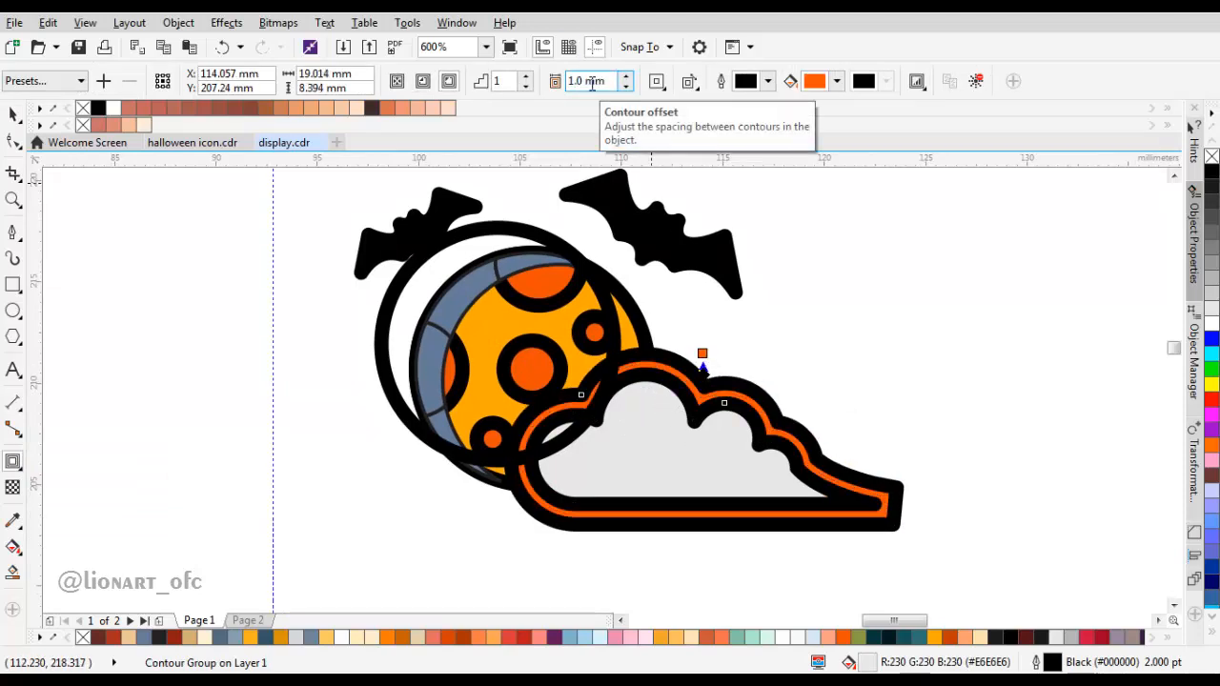
{"action": "key", "text": "space"}
{"action": "right_click", "coordinate": [719, 392]}
{"action": "left_click", "coordinate": [783, 427]}
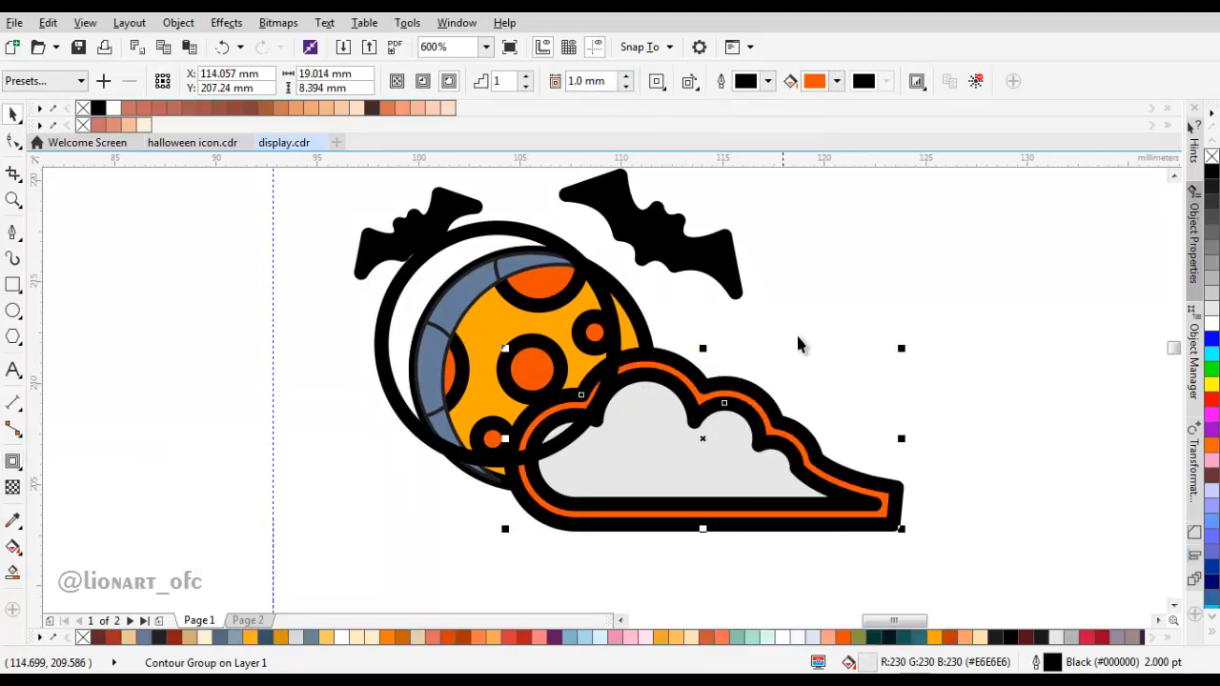
Step: Trim the unfilled circle with the cloud's contour shape and remove the contour
{"action": "left_click", "coordinate": [796, 335]}
{"action": "left_click", "coordinate": [706, 373]}
{"action": "scroll", "coordinate": [591, 323], "scroll_direction": "up", "scroll_amount": 1}
{"action": "left_click", "coordinate": [554, 231], "text": "shift"}
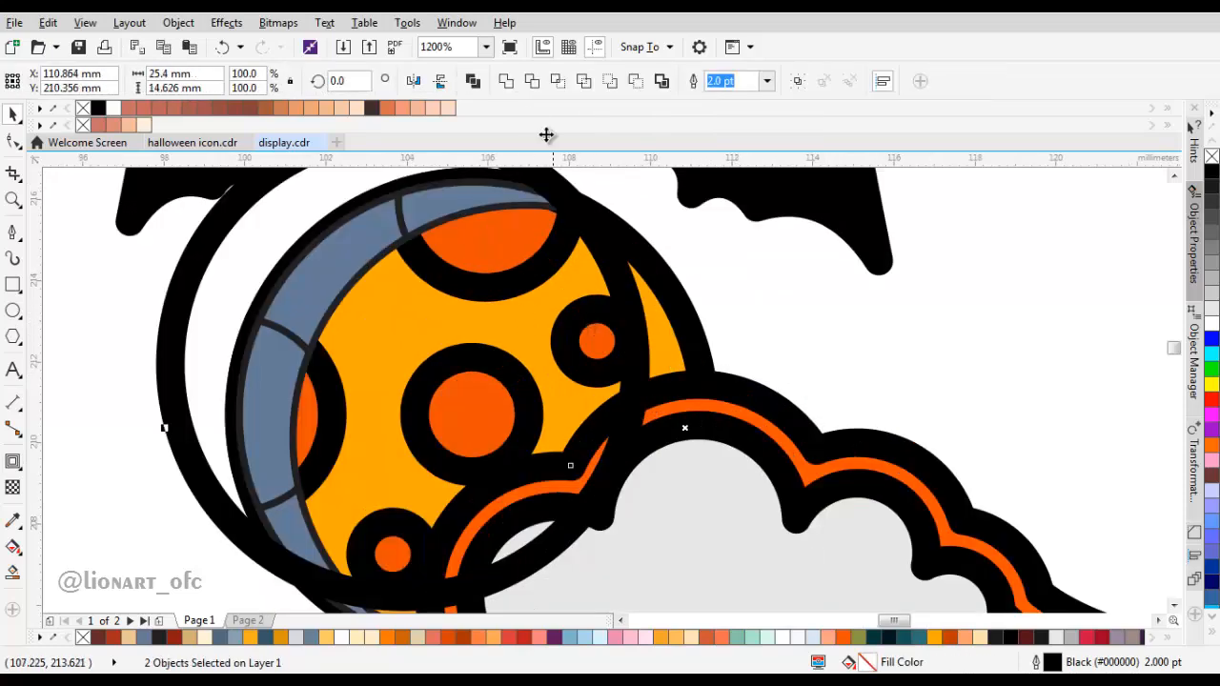
{"action": "left_click", "coordinate": [534, 83]}
{"action": "scroll", "coordinate": [830, 403], "scroll_direction": "down", "scroll_amount": 4}
{"action": "scroll", "coordinate": [653, 366], "scroll_direction": "up", "scroll_amount": 3}
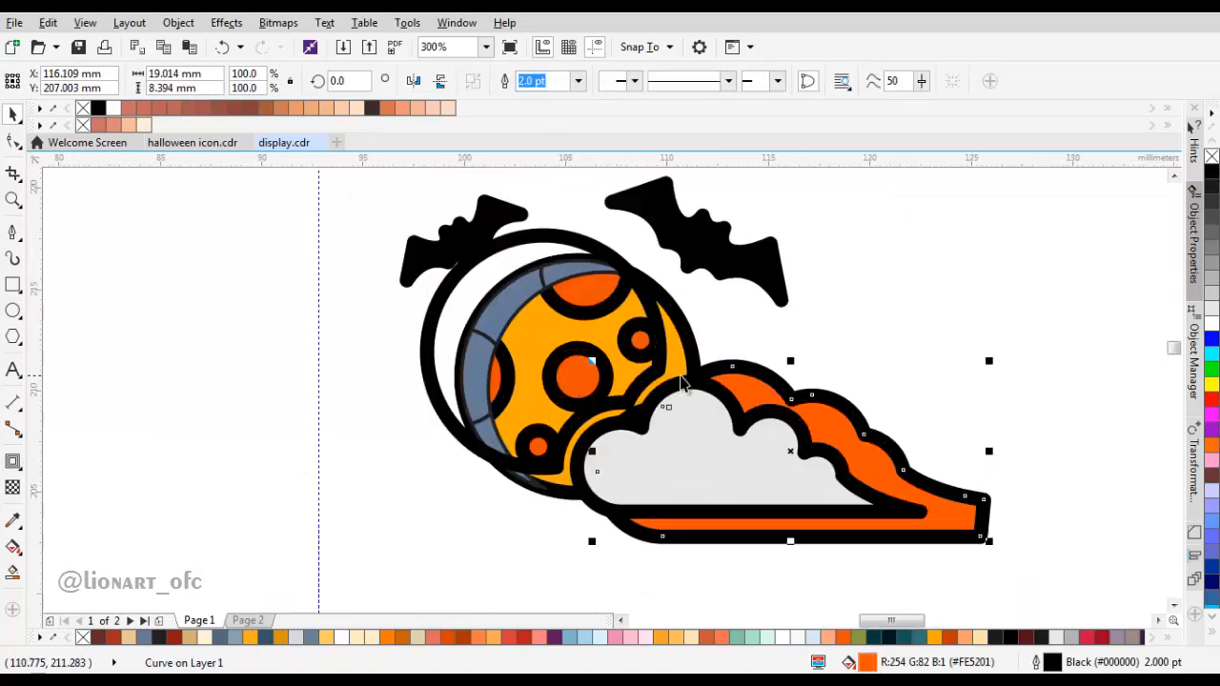
{"action": "scroll", "coordinate": [653, 365], "scroll_direction": "up", "scroll_amount": 1}
{"action": "scroll", "coordinate": [654, 363], "scroll_direction": "down", "scroll_amount": 5}
{"action": "scroll", "coordinate": [497, 291], "scroll_direction": "up", "scroll_amount": 3}
Step: Delete the upper-left segment of the trimmed circle to open its outline
{"action": "key", "text": "F10"}
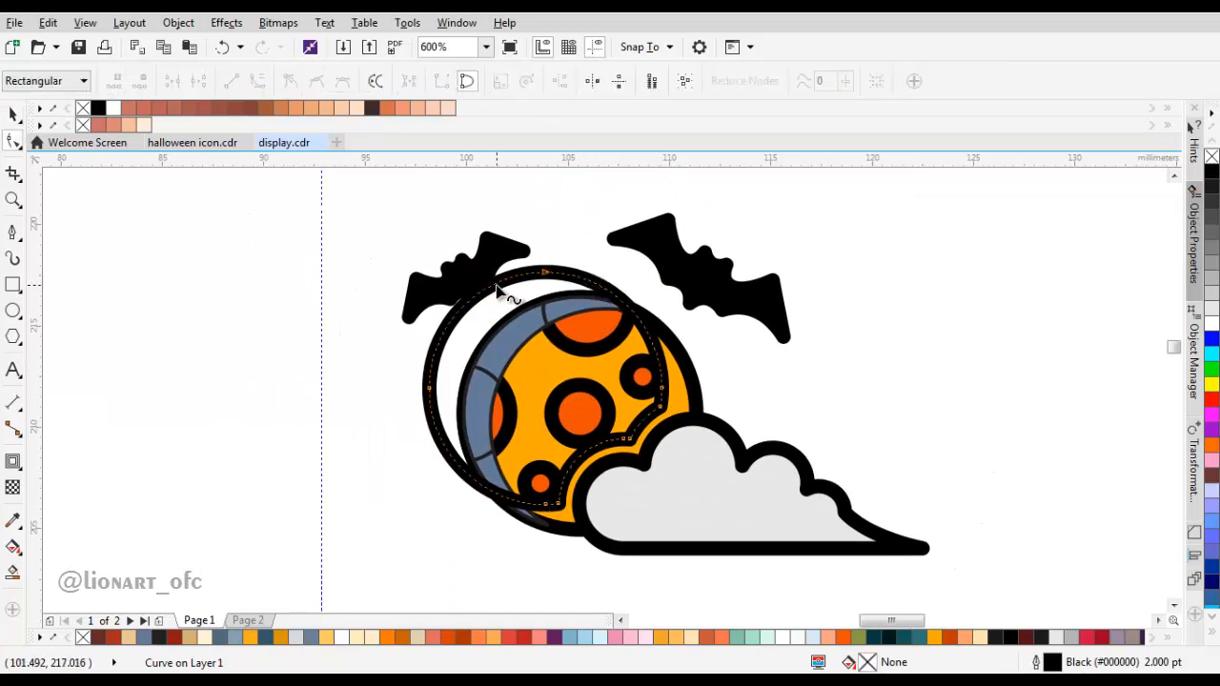
{"action": "left_click", "coordinate": [496, 289]}
{"action": "key", "text": "Delete"}
{"action": "left_click_drag", "start_coordinate": [381, 300], "coordinate": [398, 336]}
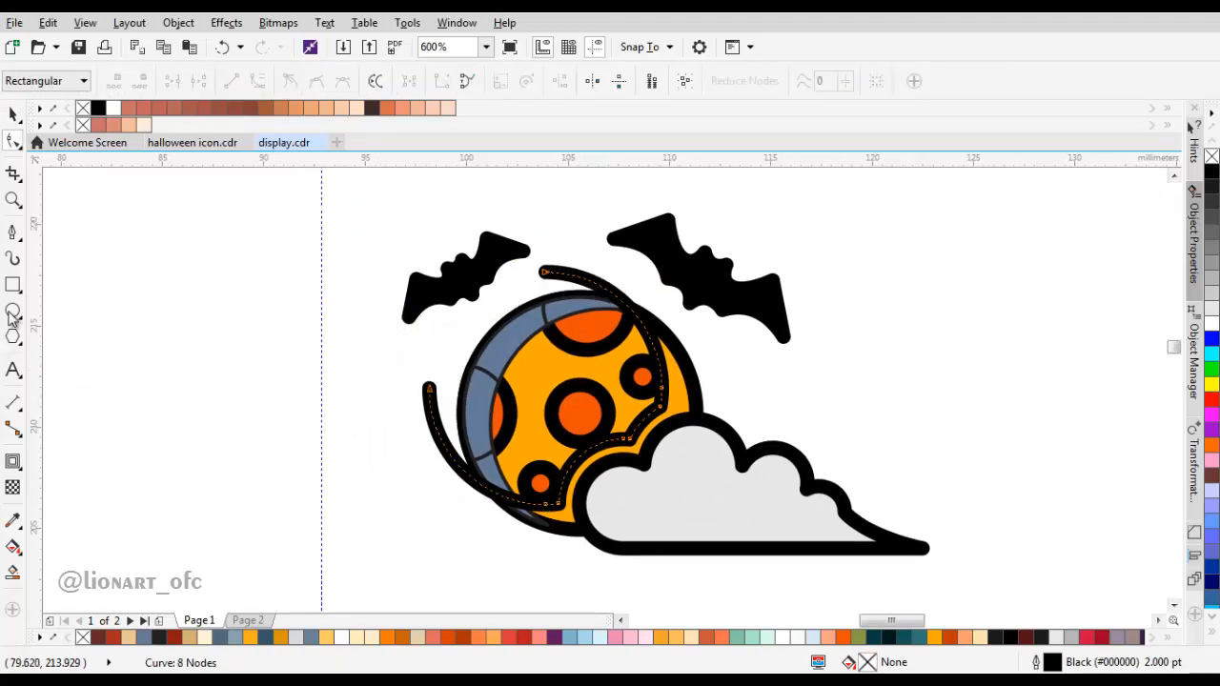
Step: Extend the open outline with the Pen tool around the cloud and right-hand bat, closing it at the upper end
{"action": "left_click", "coordinate": [12, 233]}
{"action": "left_click", "coordinate": [429, 389]}
{"action": "left_click_drag", "start_coordinate": [379, 561], "coordinate": [414, 596]}
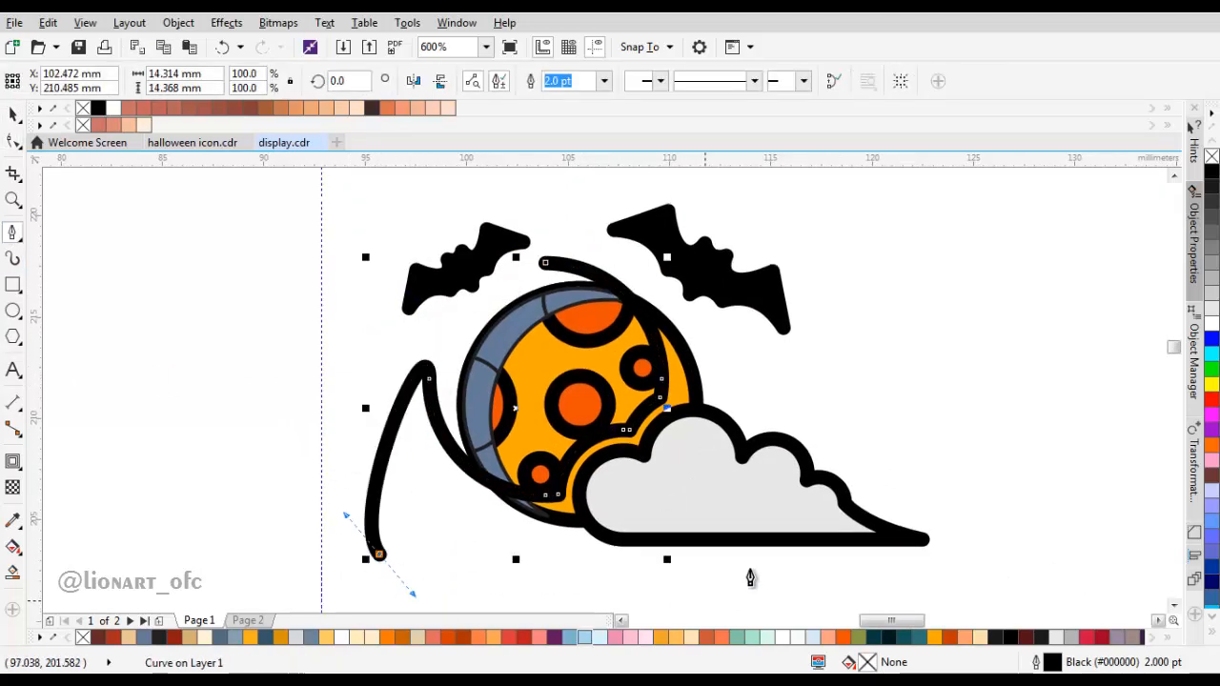
{"action": "left_click_drag", "start_coordinate": [721, 588], "coordinate": [868, 446]}
{"action": "left_click_drag", "start_coordinate": [868, 341], "coordinate": [811, 259]}
{"action": "left_click_drag", "start_coordinate": [545, 263], "coordinate": [639, 185]}
{"action": "key", "text": "space"}
Step: Intersect the closed outline with the moon circle and delete the leftover outline
{"action": "left_click", "coordinate": [538, 361], "text": "shift"}
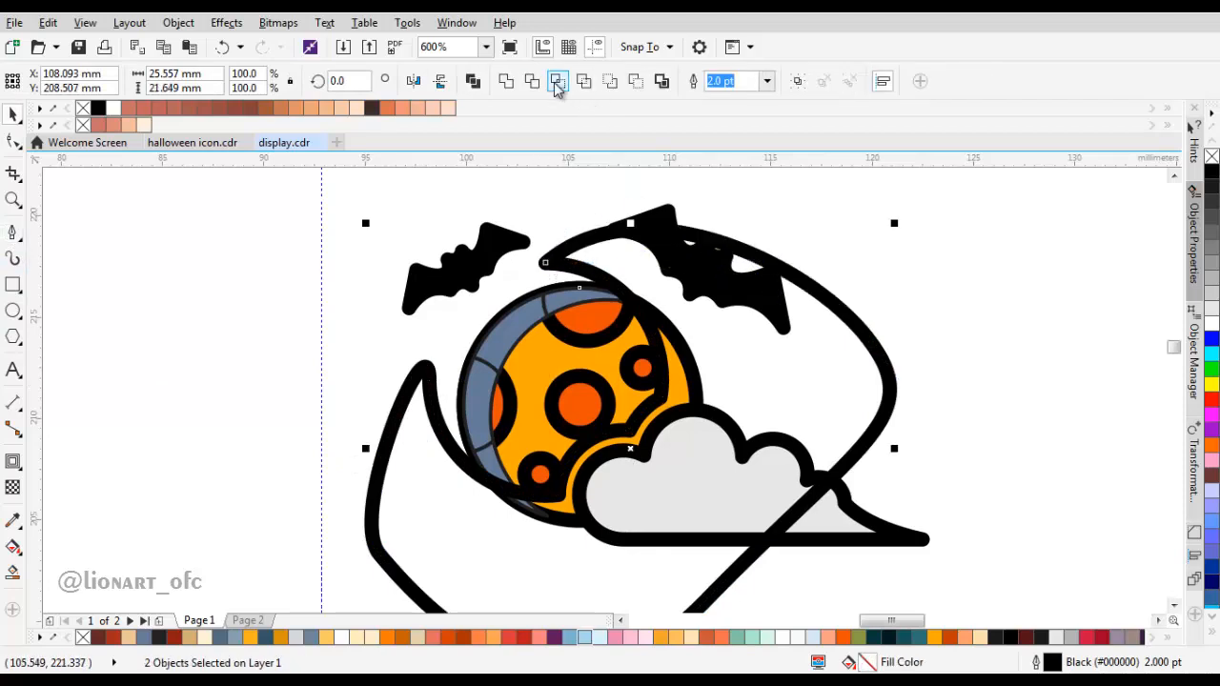
{"action": "left_click", "coordinate": [558, 84]}
{"action": "left_click_drag", "start_coordinate": [610, 425], "coordinate": [386, 368]}
{"action": "key", "text": "Delete"}
{"action": "left_click_drag", "start_coordinate": [670, 379], "coordinate": [660, 377]}
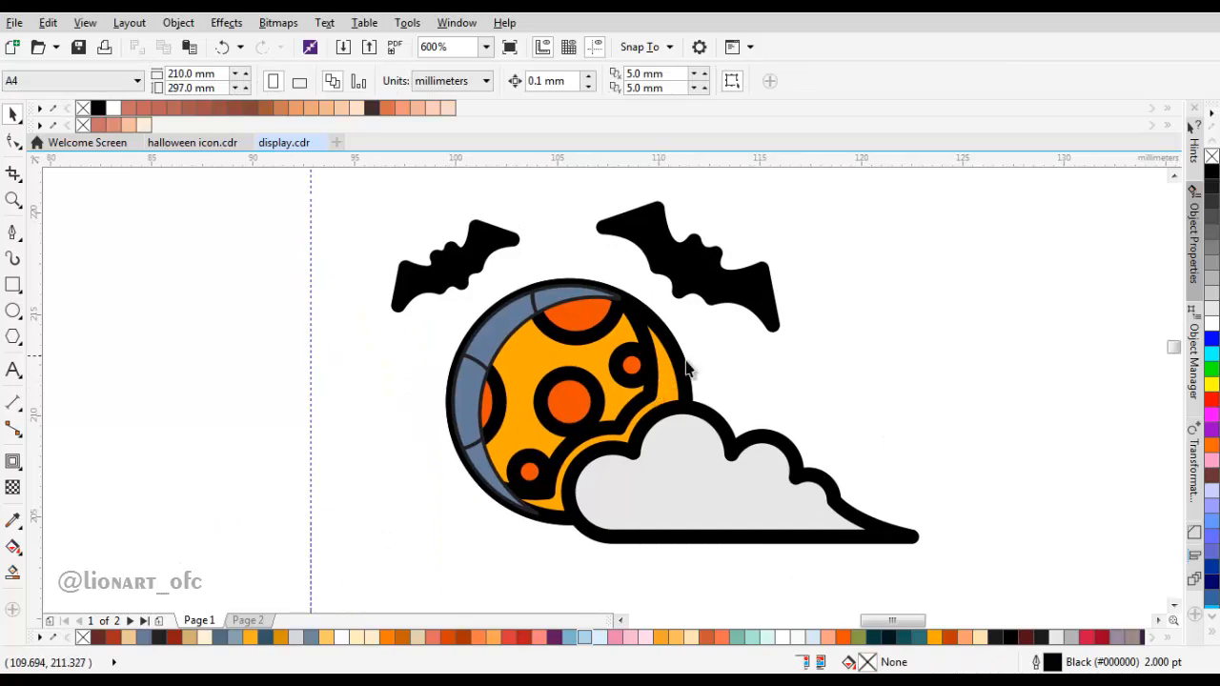
Step: Fill the welded left crescent and the moon's right-hand shadow shape with the ochre swatch (#D68F00)
{"action": "left_click", "coordinate": [12, 520]}
{"action": "scroll", "coordinate": [559, 373], "scroll_direction": "down", "scroll_amount": 4}
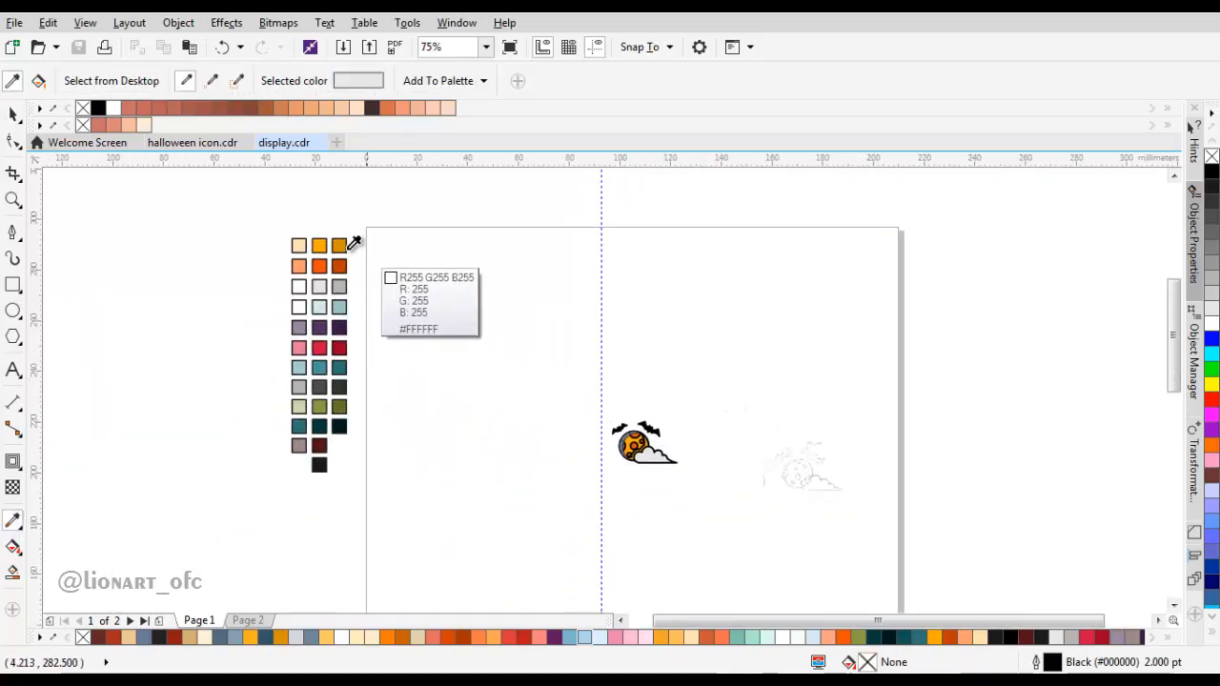
{"action": "scroll", "coordinate": [686, 473], "scroll_direction": "up", "scroll_amount": 4}
{"action": "scroll", "coordinate": [668, 458], "scroll_direction": "down", "scroll_amount": 4}
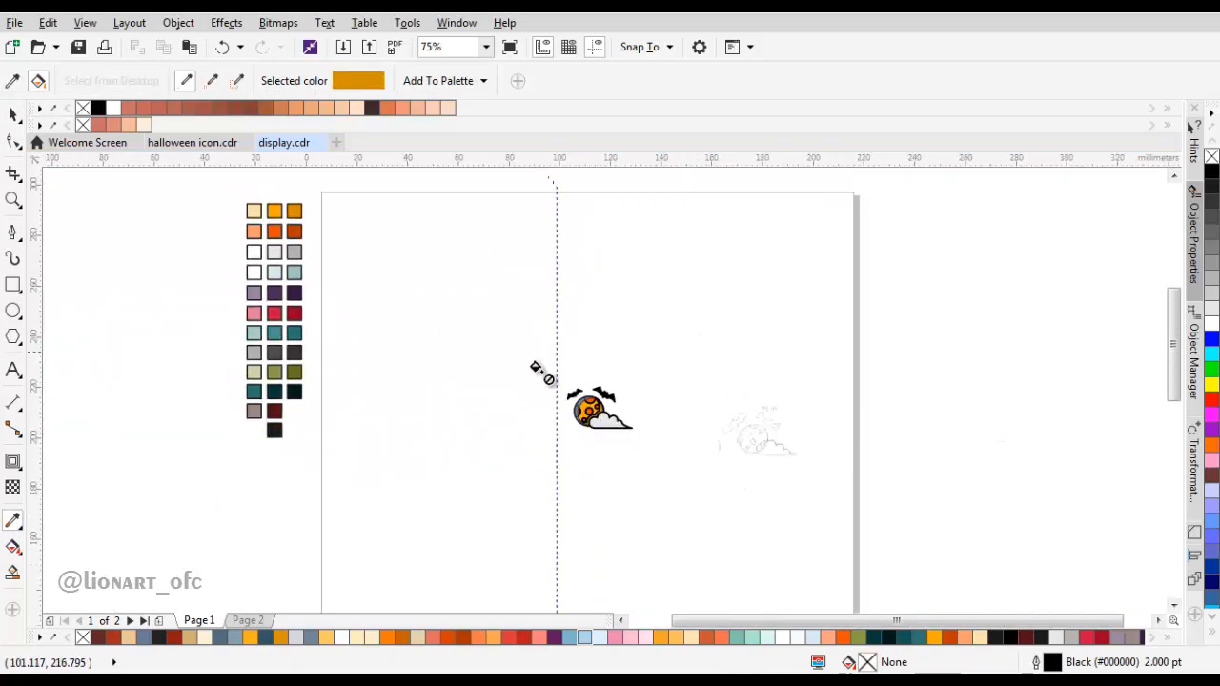
{"action": "scroll", "coordinate": [629, 408], "scroll_direction": "up", "scroll_amount": 4}
{"action": "key", "text": "space"}
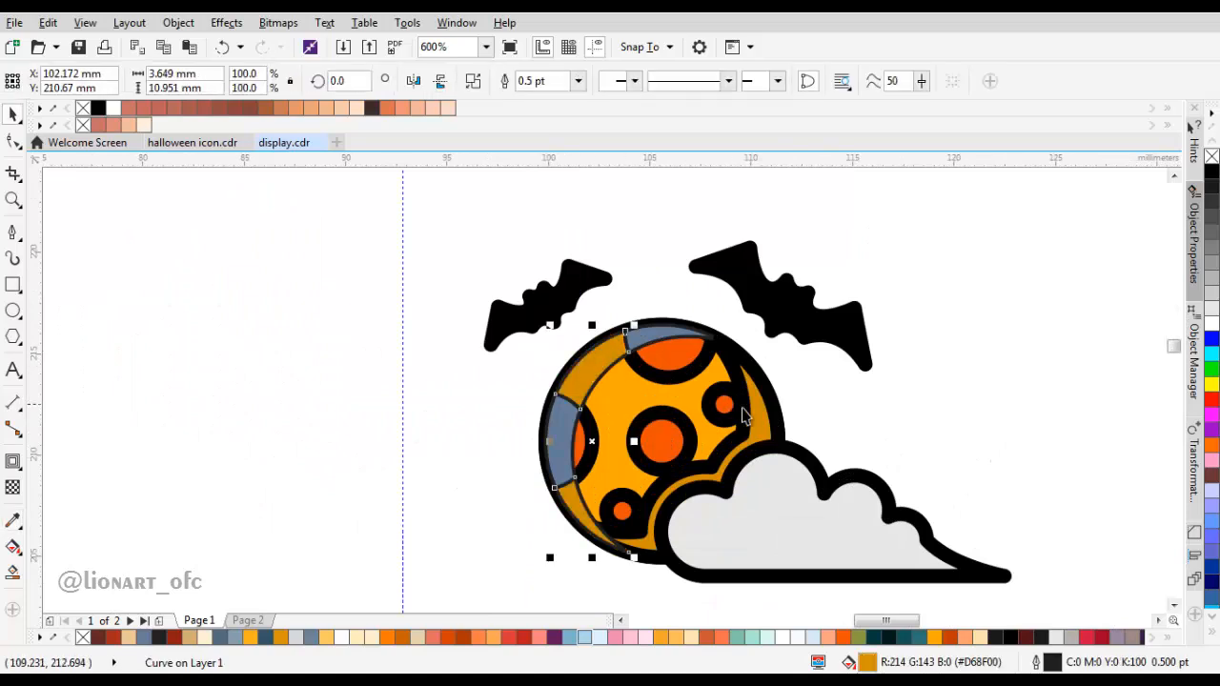
Step: Try to weld the left crescent with the moon's shadow shape, and undo back to before the crescent's ochre fill
{"action": "left_click", "coordinate": [727, 429], "text": "shift"}
{"action": "left_click", "coordinate": [506, 81]}
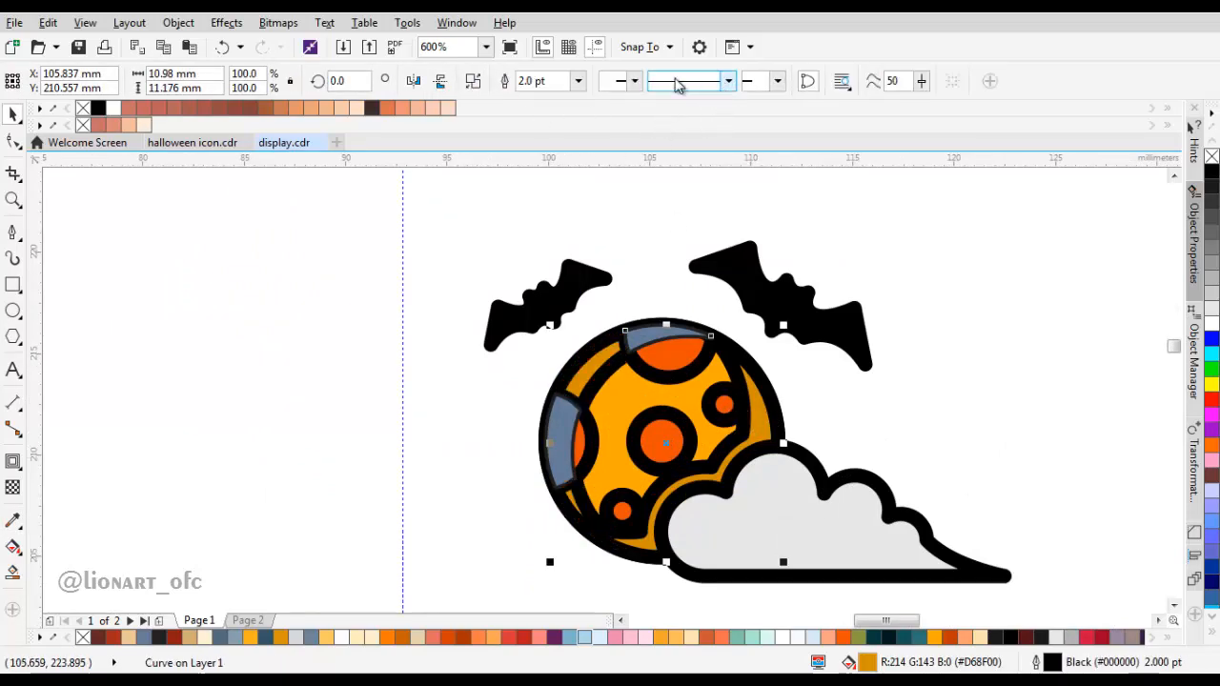
{"action": "left_click", "coordinate": [577, 81]}
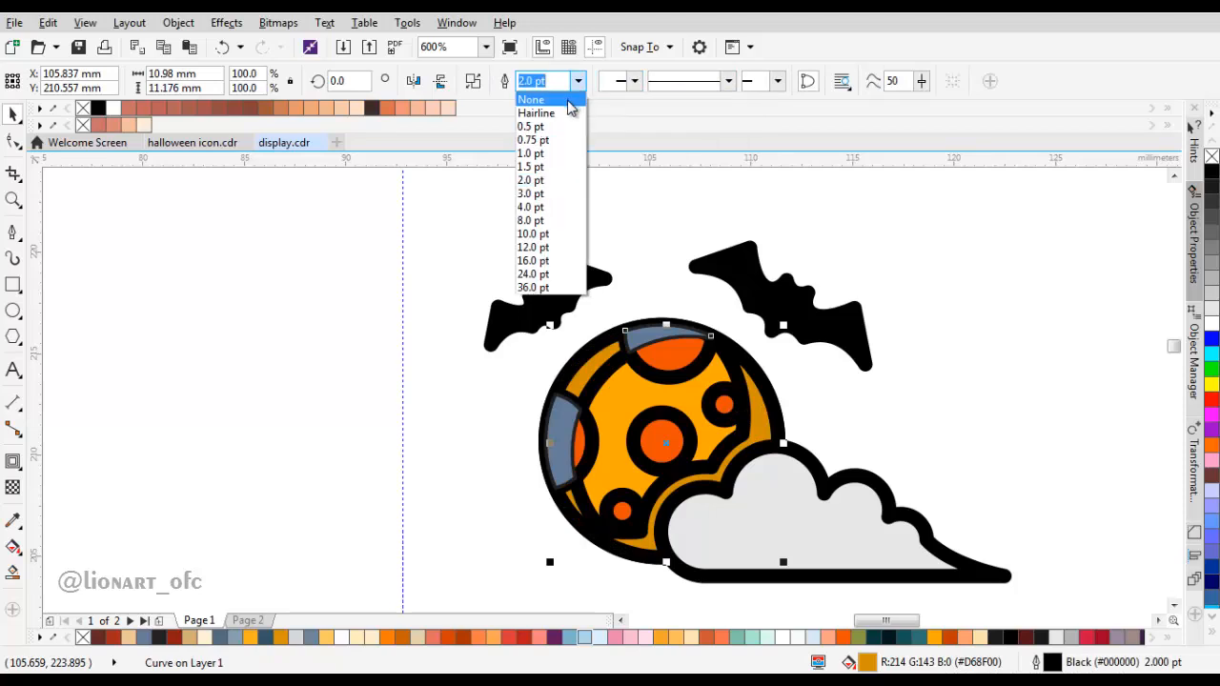
{"action": "left_click", "coordinate": [867, 336]}
{"action": "key", "text": "ctrl+z"}
{"action": "key", "text": "ctrl+z"}
{"action": "key", "text": "ctrl+z"}
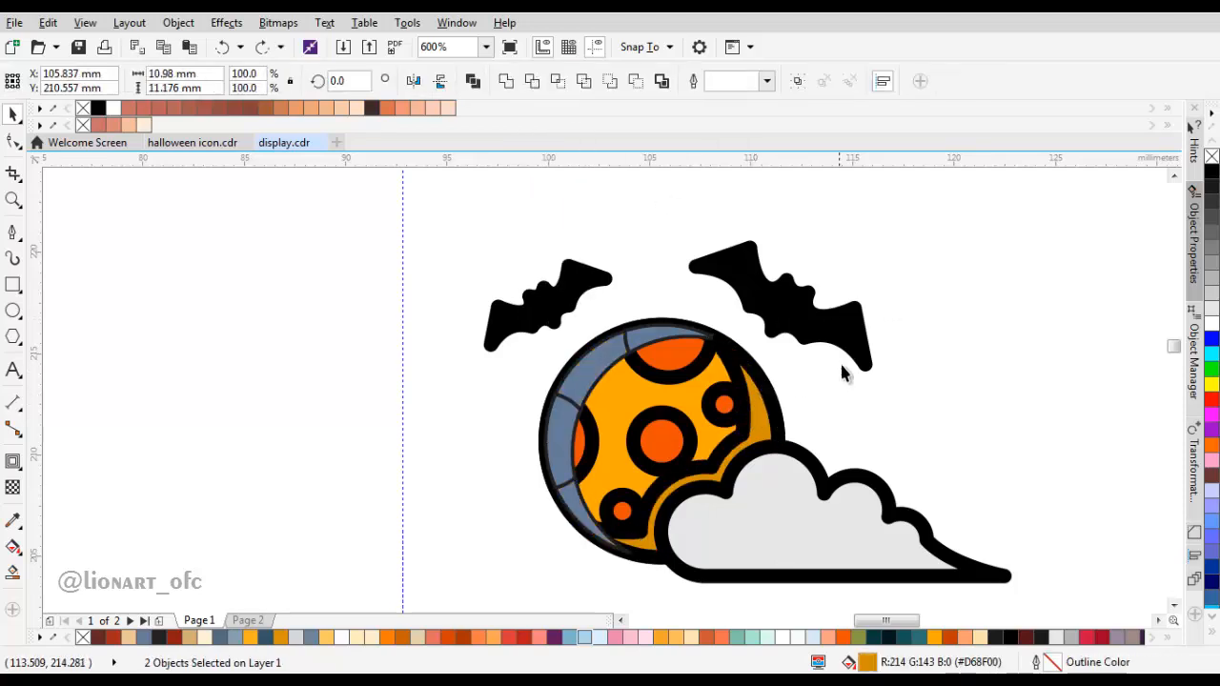
Step: Sample the cream swatch (R:252 G:227 B:176) and fill the moon's left highlight crescent with it
{"action": "left_click", "coordinate": [770, 425]}
{"action": "scroll", "coordinate": [624, 349], "scroll_direction": "down", "scroll_amount": 2}
{"action": "left_click_drag", "start_coordinate": [512, 289], "coordinate": [659, 378]}
{"action": "key", "text": "i"}
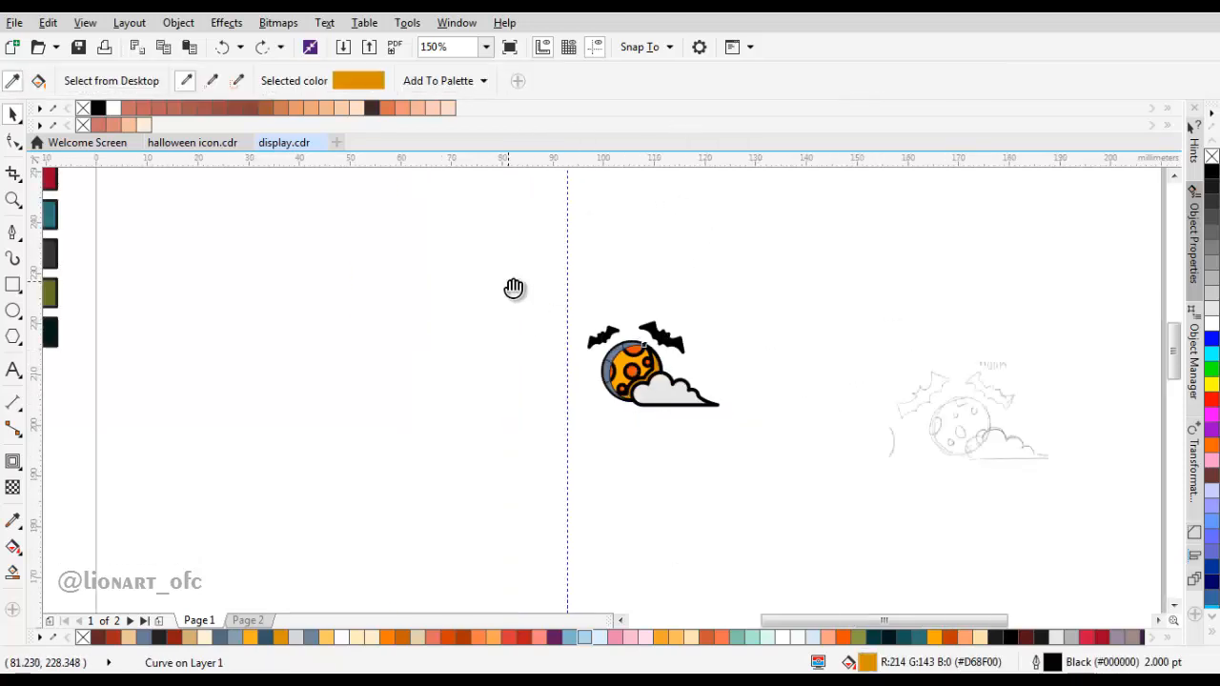
{"action": "left_click_drag", "start_coordinate": [459, 242], "coordinate": [545, 388]}
{"action": "left_click", "coordinate": [207, 206]}
{"action": "left_click_drag", "start_coordinate": [859, 606], "coordinate": [727, 477]}
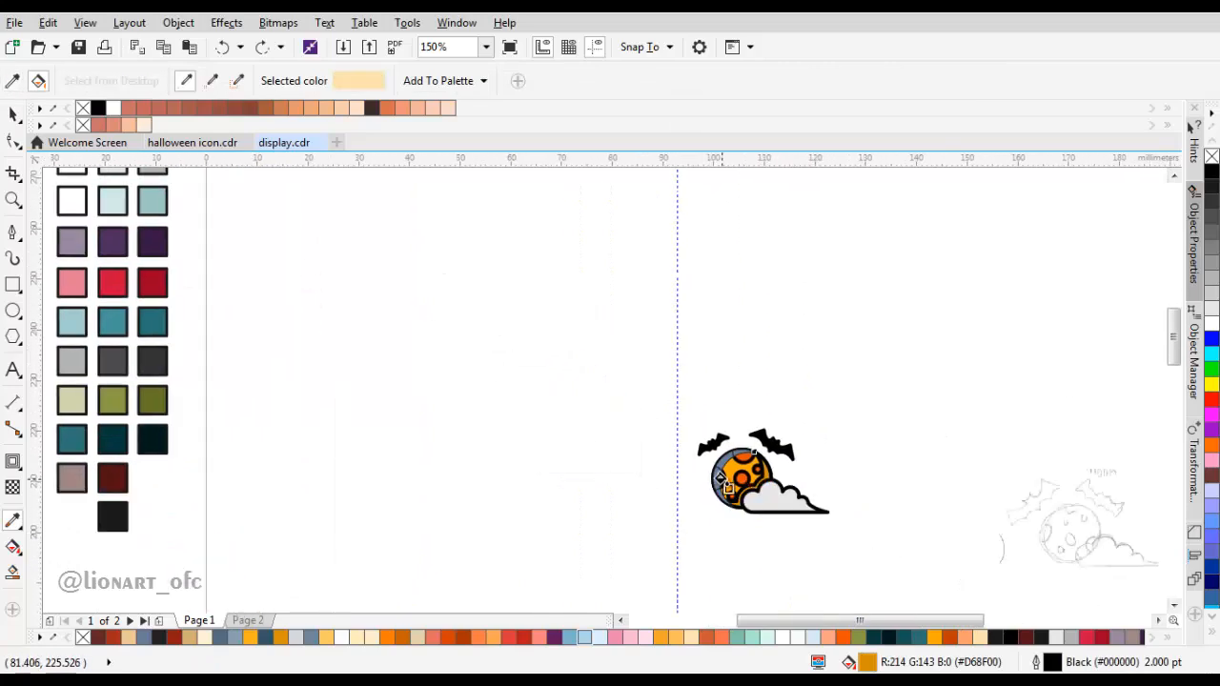
{"action": "scroll", "coordinate": [727, 477], "scroll_direction": "up", "scroll_amount": 2}
{"action": "left_click", "coordinate": [719, 401]}
{"action": "left_click_drag", "start_coordinate": [723, 408], "coordinate": [633, 329]}
Step: Remove the outlines from the moon's cream highlight crescent and its right-hand shadow shape
{"action": "key", "text": "space"}
{"action": "left_click", "coordinate": [633, 329]}
{"action": "left_click", "coordinate": [794, 356], "text": "shift"}
{"action": "left_click", "coordinate": [766, 82]}
{"action": "left_click", "coordinate": [731, 101]}
{"action": "left_click", "coordinate": [952, 300]}
Step: Fill the highlight pieces over the upper and left-hand craters with the light orange swatch (#FF9C6E)
{"action": "scroll", "coordinate": [710, 364], "scroll_direction": "down", "scroll_amount": 2}
{"action": "left_click_drag", "start_coordinate": [138, 205], "coordinate": [273, 324]}
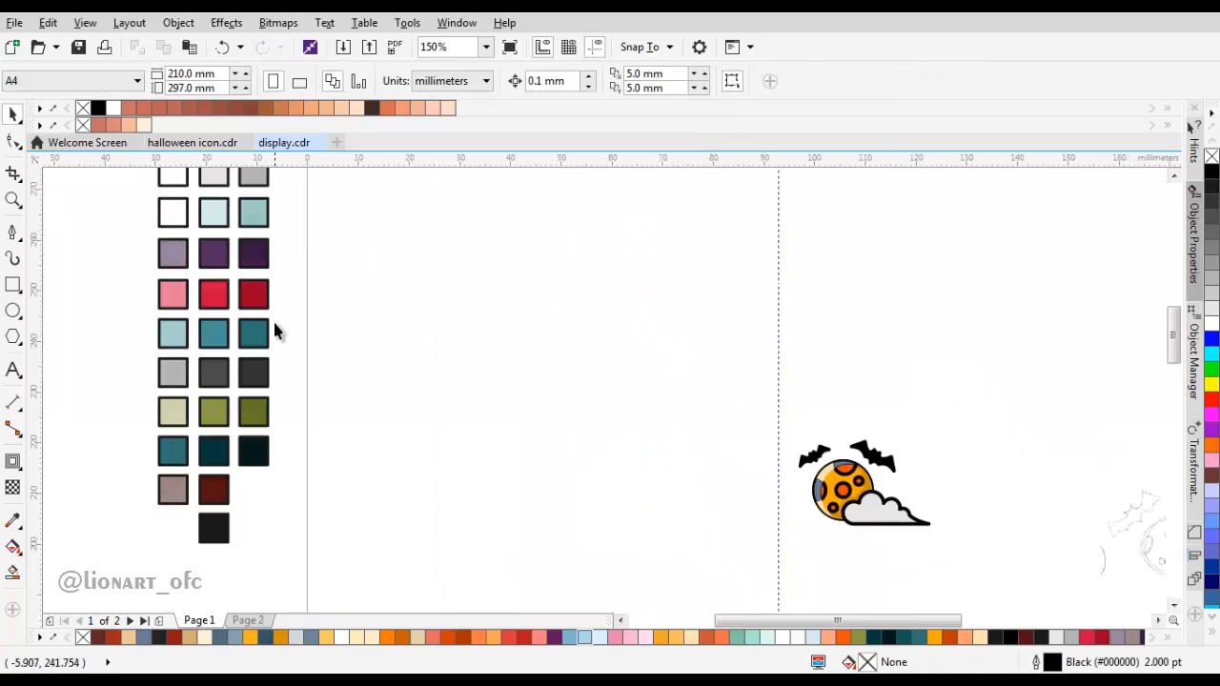
{"action": "scroll", "coordinate": [284, 354], "scroll_direction": "down", "scroll_amount": 1}
{"action": "key", "text": "i"}
{"action": "left_click", "coordinate": [231, 261]}
{"action": "scroll", "coordinate": [568, 427], "scroll_direction": "up", "scroll_amount": 4}
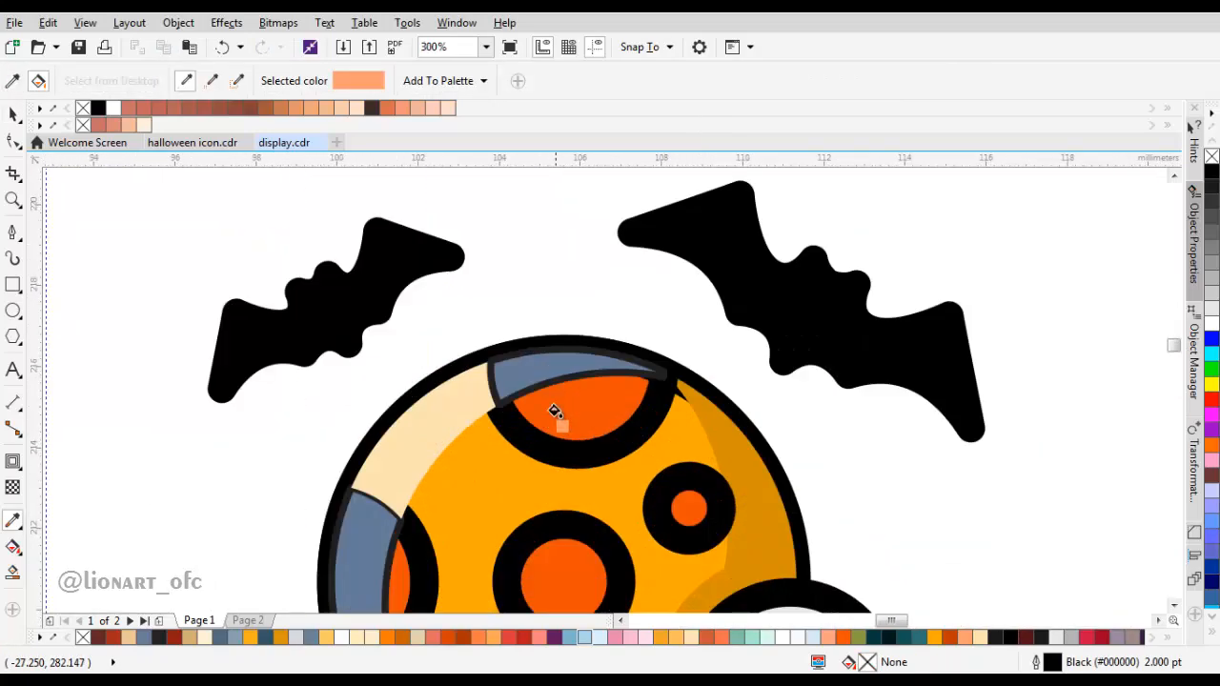
{"action": "left_click", "coordinate": [528, 383]}
{"action": "left_click_drag", "start_coordinate": [456, 476], "coordinate": [504, 410]}
{"action": "left_click", "coordinate": [412, 478]}
{"action": "key", "text": "space"}
{"action": "left_click_drag", "start_coordinate": [729, 329], "coordinate": [651, 383]}
{"action": "key", "text": "ctrl+z"}
{"action": "left_click", "coordinate": [469, 360]}
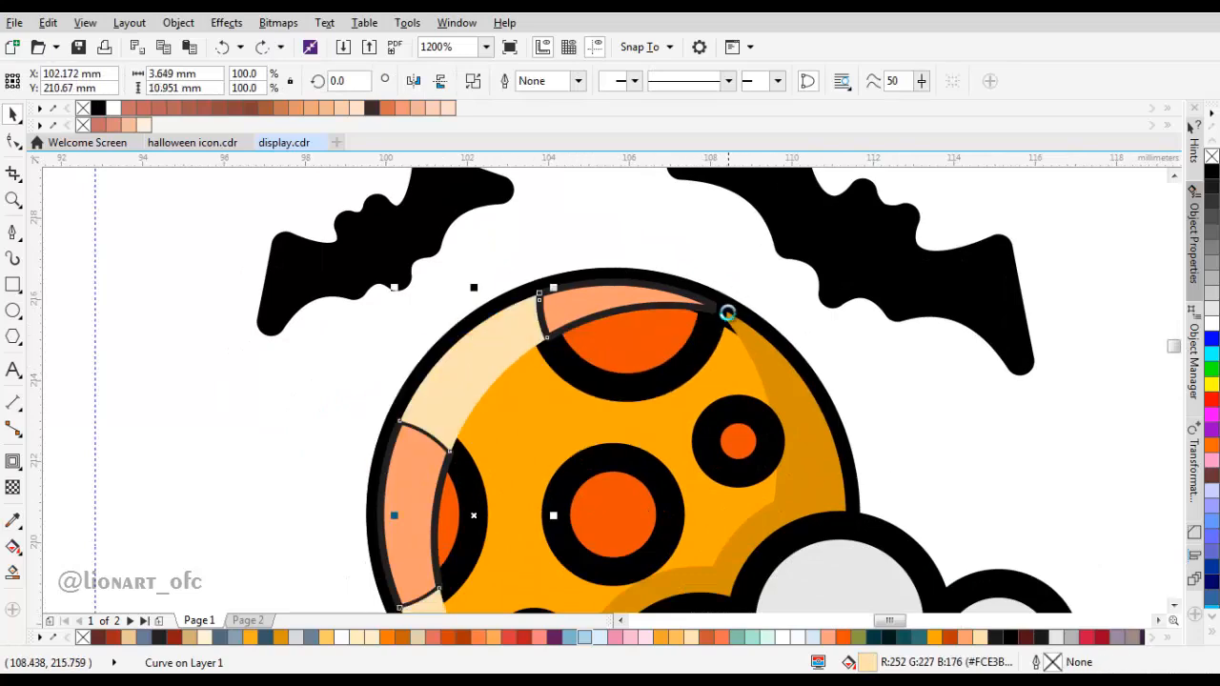
{"action": "scroll", "coordinate": [728, 313], "scroll_direction": "up", "scroll_amount": 2}
{"action": "left_click", "coordinate": [724, 353]}
{"action": "scroll", "coordinate": [725, 353], "scroll_direction": "down", "scroll_amount": 2}
{"action": "left_click_drag", "start_coordinate": [728, 353], "coordinate": [861, 355]}
{"action": "key", "text": "ctrl+z"}
{"action": "scroll", "coordinate": [848, 370], "scroll_direction": "down", "scroll_amount": 1}
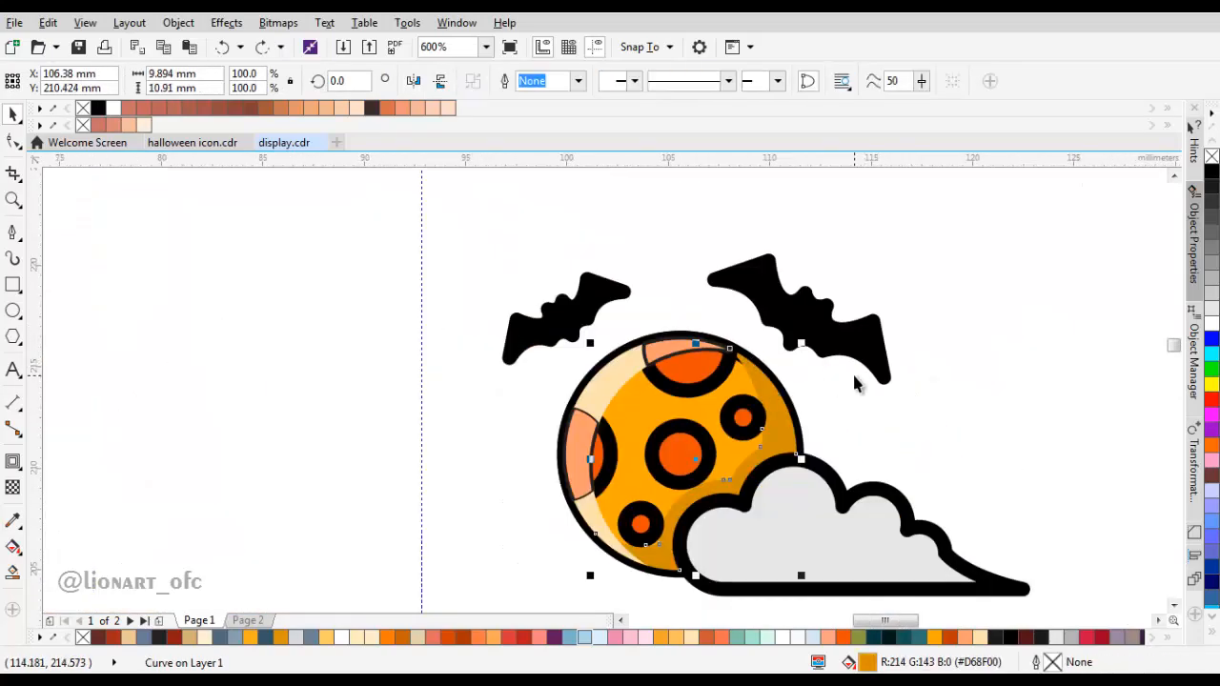
{"action": "left_click", "coordinate": [844, 370]}
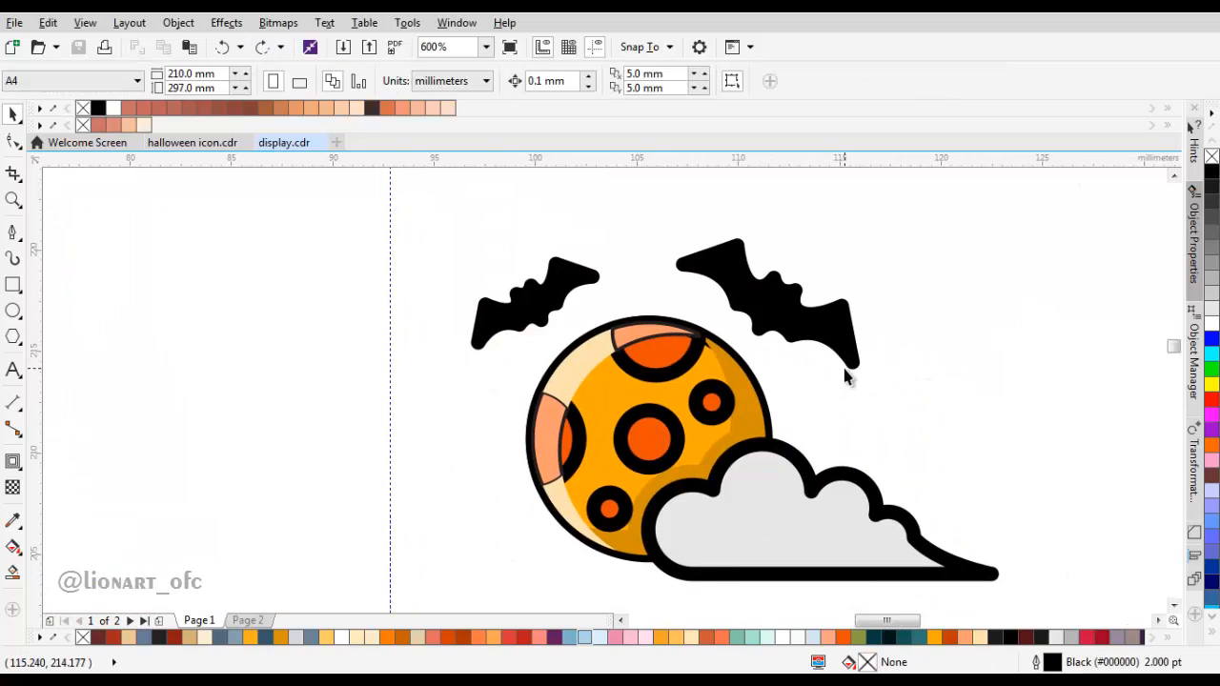
{"action": "left_click_drag", "start_coordinate": [823, 440], "coordinate": [762, 416]}
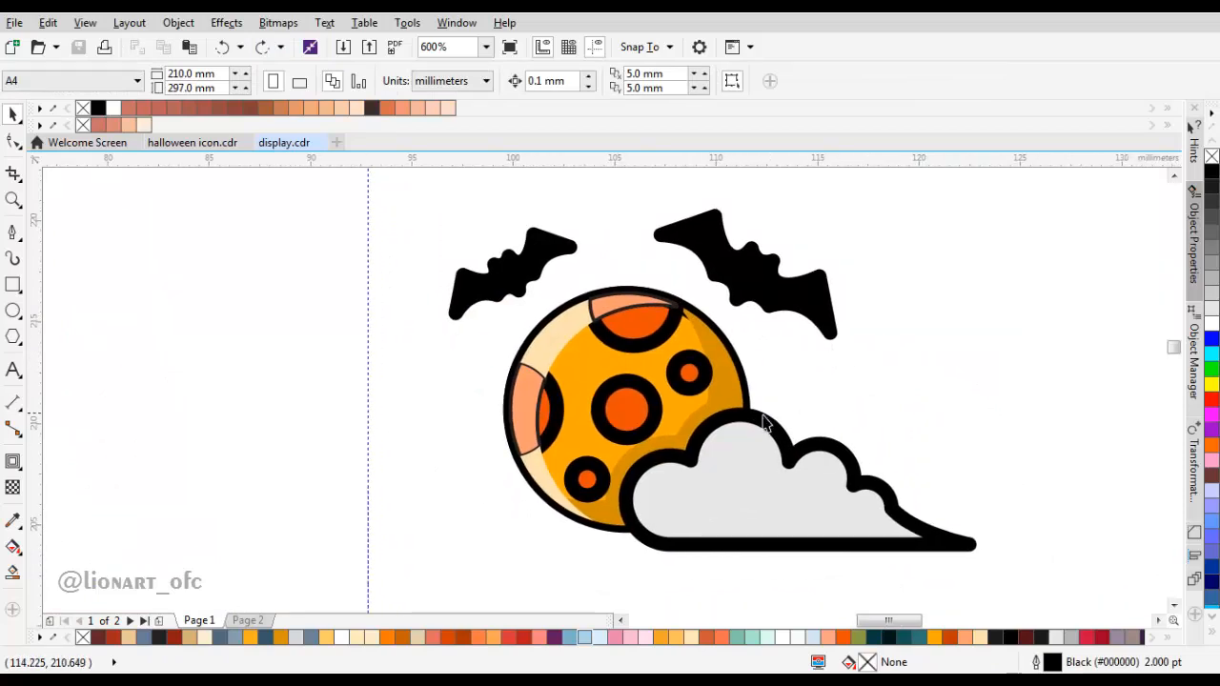
Step: Remove the outlines from the two light orange crater highlights and save the drawing
{"action": "left_click", "coordinate": [618, 323]}
{"action": "left_click", "coordinate": [520, 412], "text": "shift"}
{"action": "left_click", "coordinate": [753, 98]}
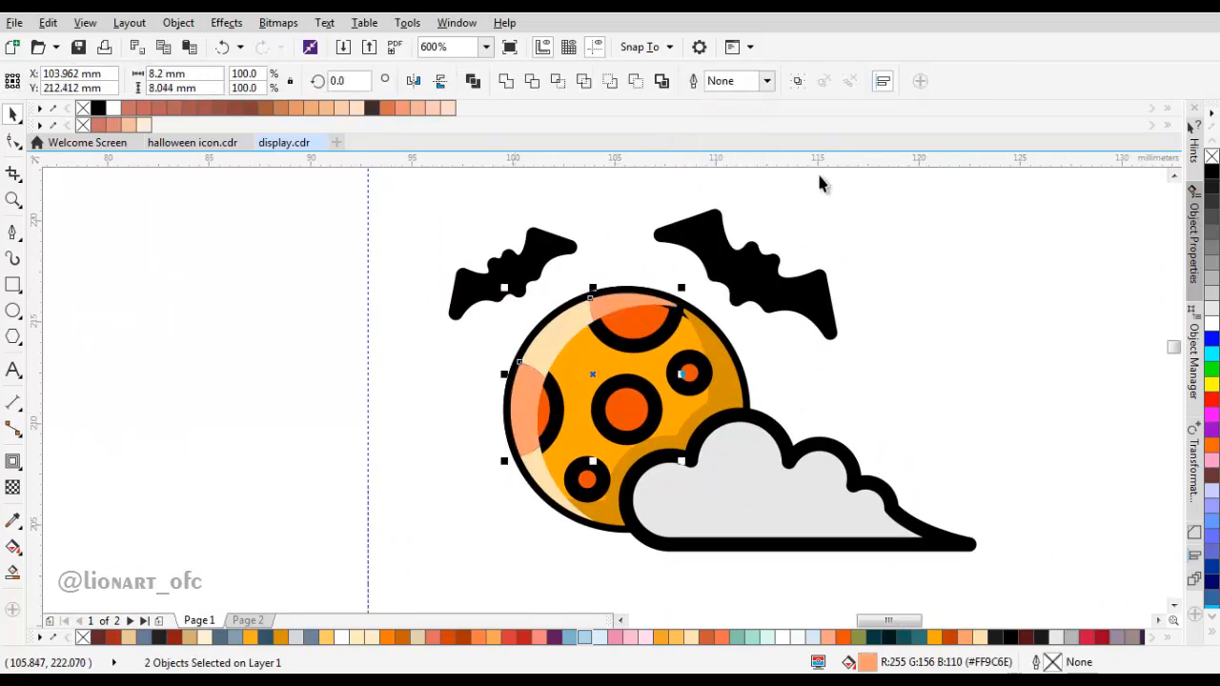
{"action": "left_click", "coordinate": [755, 333]}
{"action": "left_click_drag", "start_coordinate": [755, 333], "coordinate": [691, 315]}
{"action": "key", "text": "ctrl+s"}
{"action": "scroll", "coordinate": [691, 337], "scroll_direction": "down", "scroll_amount": 1}
{"action": "scroll", "coordinate": [691, 338], "scroll_direction": "up", "scroll_amount": 1}
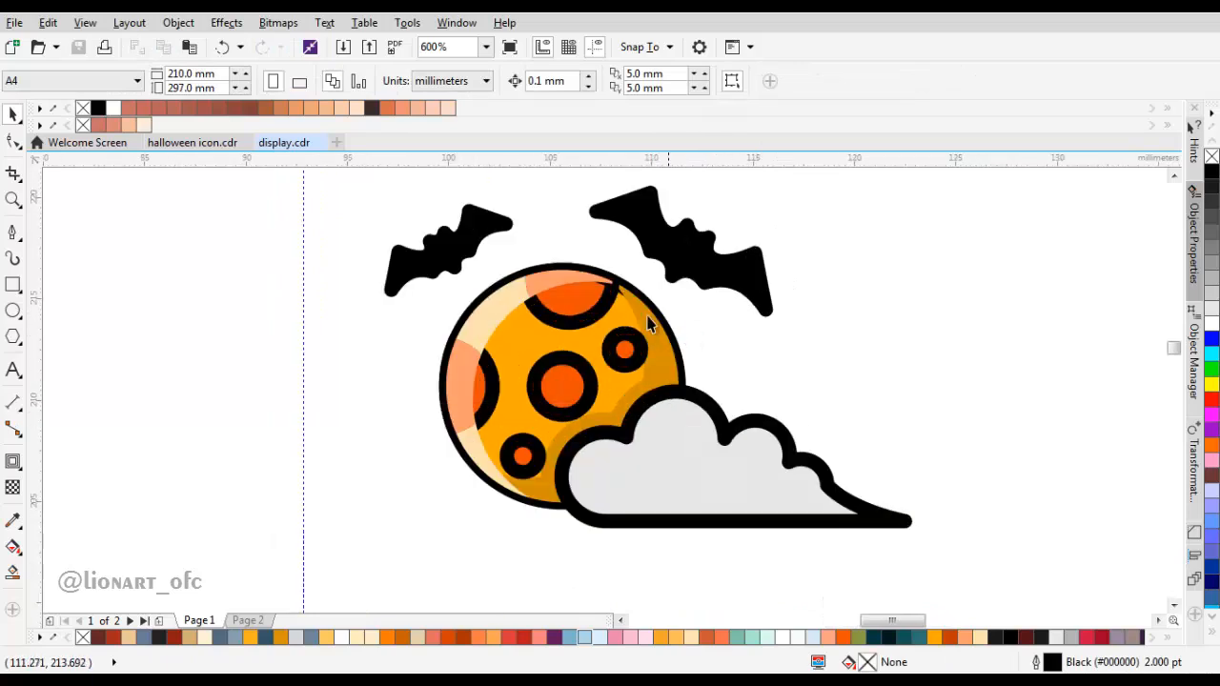
Step: Duplicate the cloud, placing the copy slightly down and to the right of the original
{"action": "scroll", "coordinate": [763, 415], "scroll_direction": "up", "scroll_amount": 1}
{"action": "left_click", "coordinate": [712, 431]}
{"action": "left_click_drag", "start_coordinate": [630, 424], "coordinate": [653, 460]}
{"action": "right_click", "coordinate": [653, 460]}
Step: Smart-fill the upper-left gap between the original cloud and its copy, and delete the copy
{"action": "left_click", "coordinate": [12, 572]}
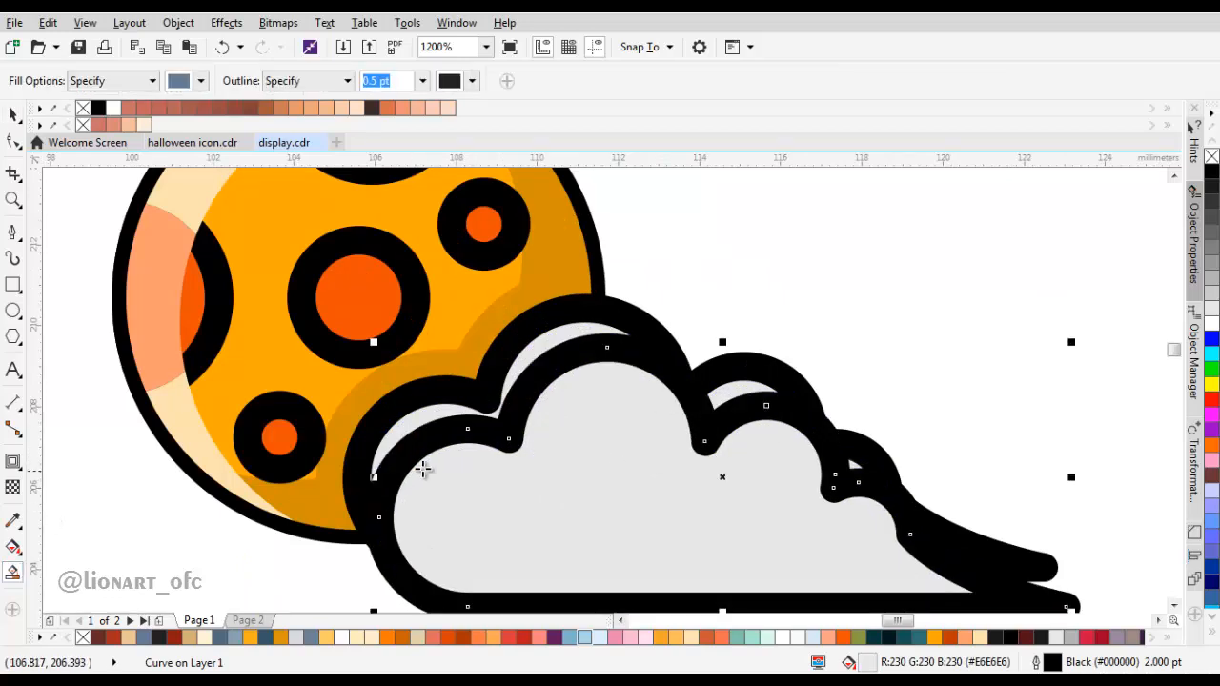
{"action": "left_click", "coordinate": [422, 419]}
{"action": "key", "text": "space"}
{"action": "left_click_drag", "start_coordinate": [556, 431], "coordinate": [594, 501]}
{"action": "key", "text": "Delete"}
Step: Fillet the inner corner between the two lobes of the blue cloud highlight with a 0.5 mm radius
{"action": "double_click", "coordinate": [511, 434]}
{"action": "scroll", "coordinate": [511, 434], "scroll_direction": "up", "scroll_amount": 1}
{"action": "left_click", "coordinate": [507, 444]}
{"action": "left_click", "coordinate": [1196, 539]}
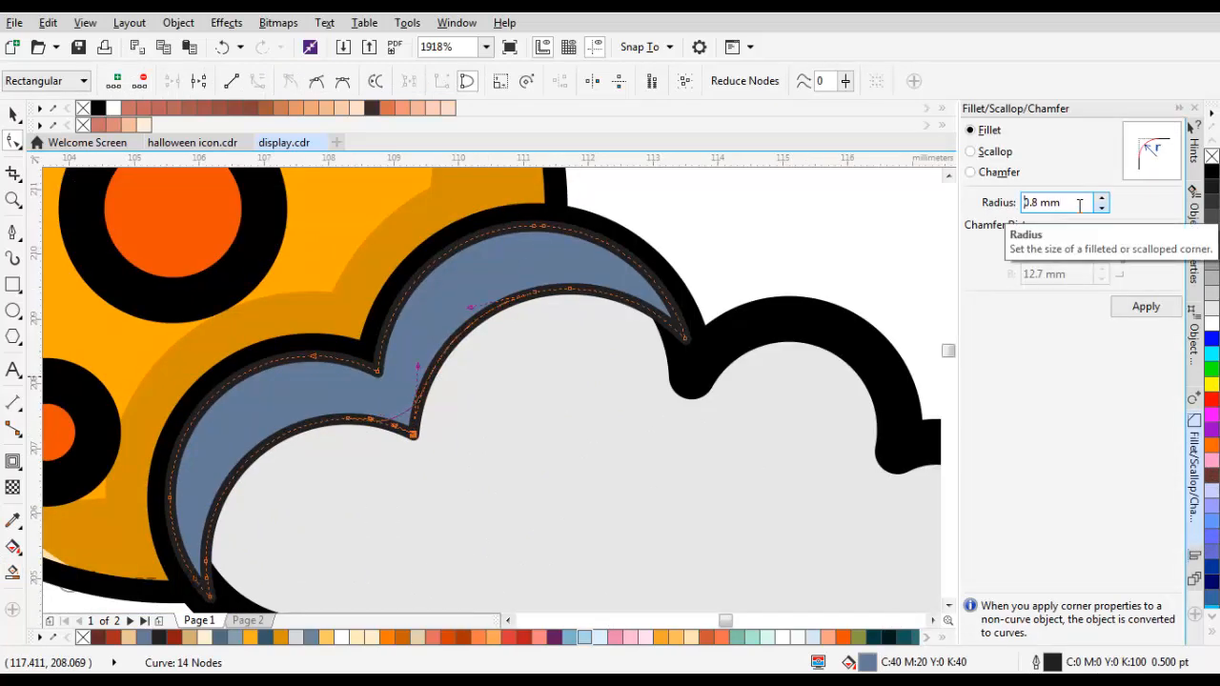
{"action": "left_click", "coordinate": [1137, 310]}
{"action": "scroll", "coordinate": [590, 402], "scroll_direction": "down", "scroll_amount": 2}
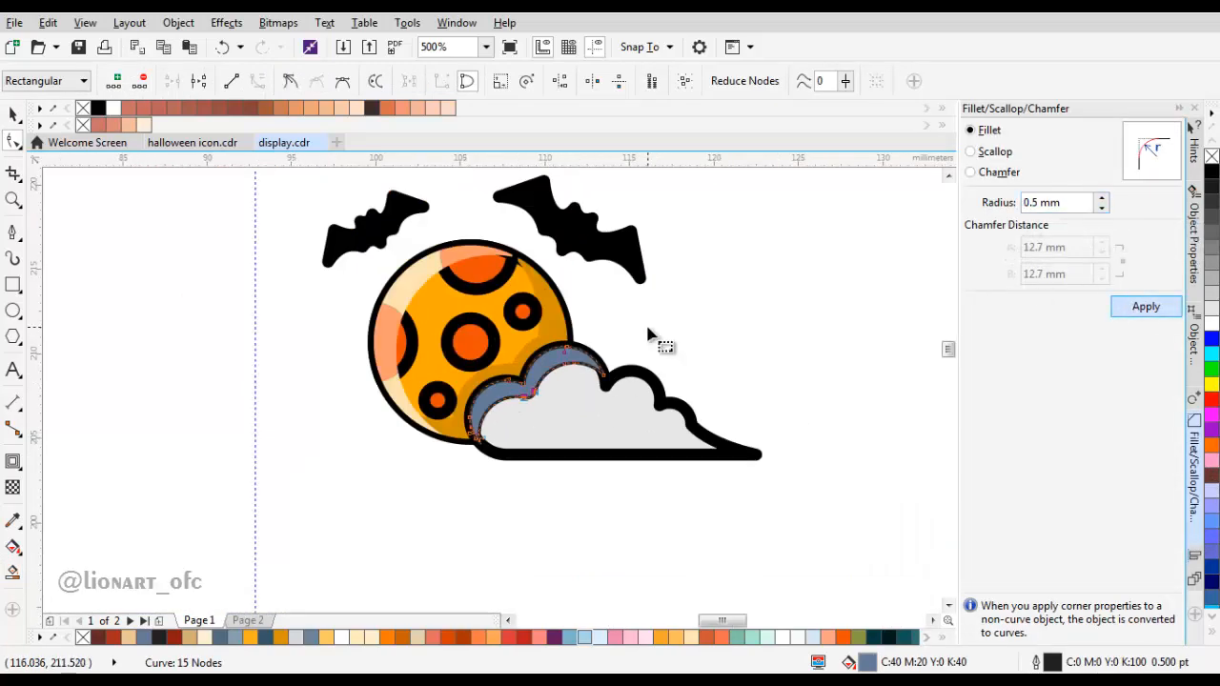
{"action": "scroll", "coordinate": [639, 397], "scroll_direction": "up", "scroll_amount": 1}
{"action": "left_click", "coordinate": [637, 419]}
{"action": "key", "text": "space"}
{"action": "left_click", "coordinate": [460, 250]}
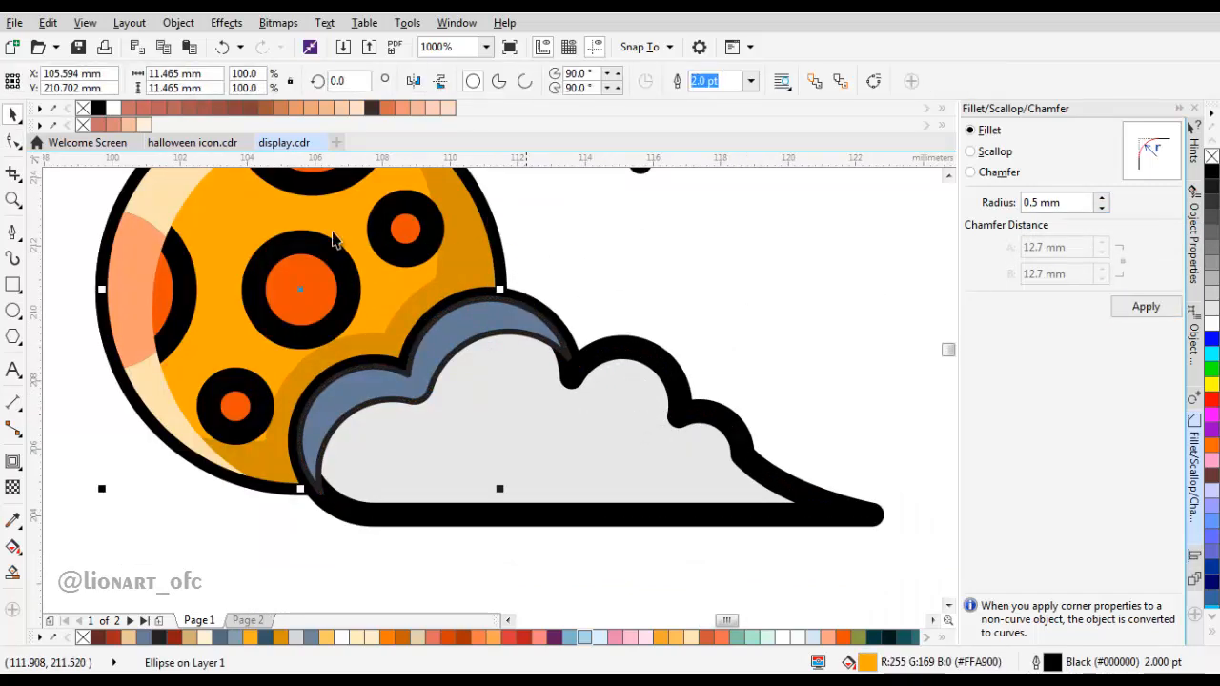
Step: Draw a Pen tool curve inside the cloud's right-hand lobes, starting at the notch beside the largest lobe
{"action": "left_click", "coordinate": [10, 233]}
{"action": "scroll", "coordinate": [580, 387], "scroll_direction": "up", "scroll_amount": 1}
{"action": "left_click_drag", "start_coordinate": [486, 367], "coordinate": [583, 332]}
{"action": "left_click_drag", "start_coordinate": [631, 402], "coordinate": [604, 402]}
{"action": "scroll", "coordinate": [574, 326], "scroll_direction": "up", "scroll_amount": 1}
{"action": "left_click_drag", "start_coordinate": [598, 484], "coordinate": [521, 389]}
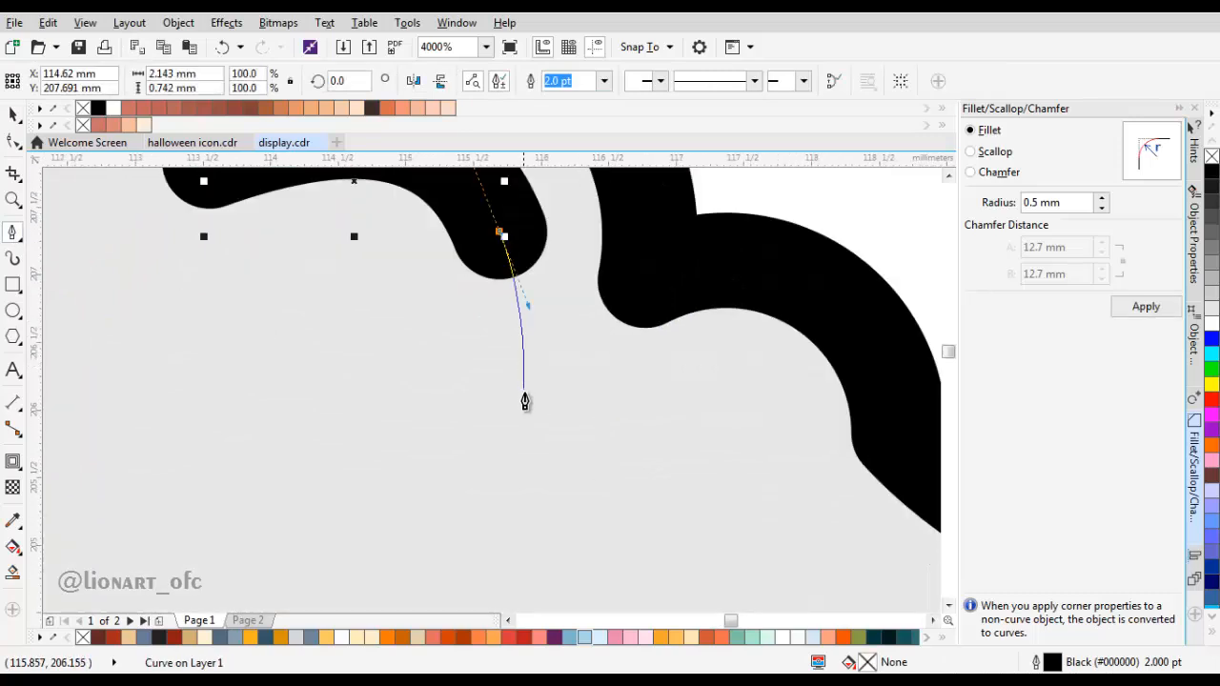
{"action": "scroll", "coordinate": [591, 420], "scroll_direction": "down", "scroll_amount": 1}
{"action": "left_click_drag", "start_coordinate": [660, 380], "coordinate": [660, 381]}
{"action": "left_click_drag", "start_coordinate": [784, 476], "coordinate": [587, 422]}
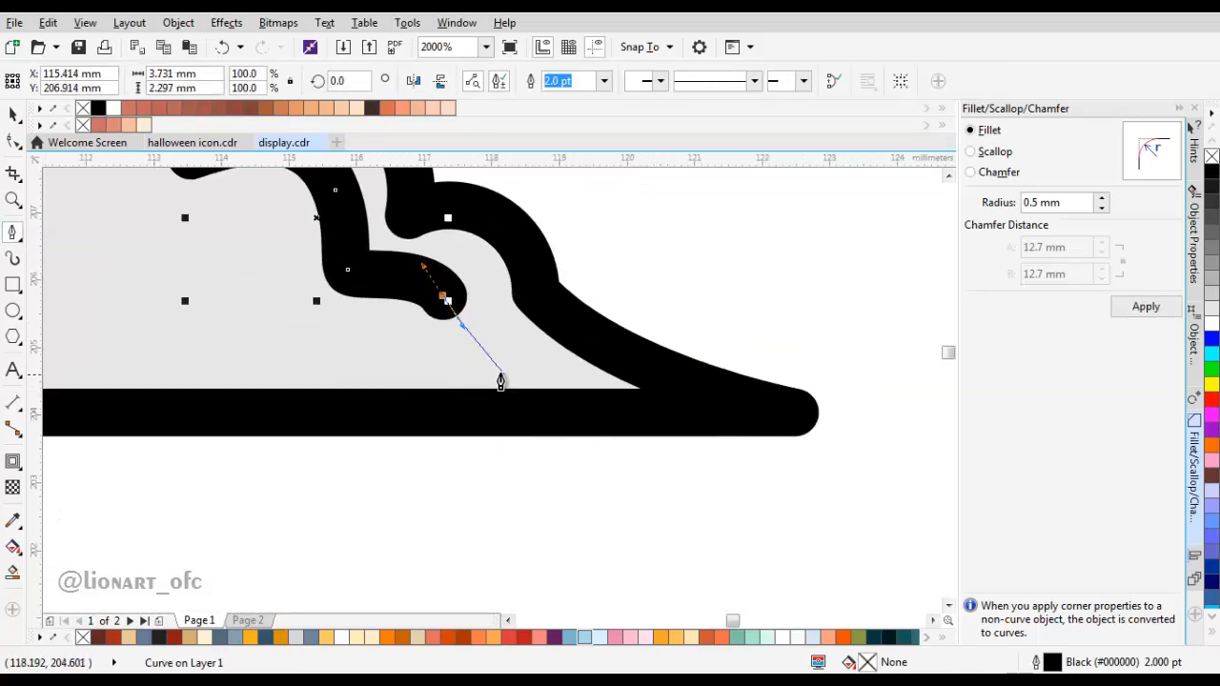
{"action": "left_click_drag", "start_coordinate": [762, 414], "coordinate": [918, 457]}
{"action": "scroll", "coordinate": [705, 382], "scroll_direction": "down", "scroll_amount": 3}
{"action": "scroll", "coordinate": [659, 393], "scroll_direction": "up", "scroll_amount": 1}
{"action": "key", "text": "ctrl+z"}
{"action": "scroll", "coordinate": [649, 374], "scroll_direction": "up", "scroll_amount": 2}
{"action": "left_click", "coordinate": [739, 361]}
{"action": "scroll", "coordinate": [526, 368], "scroll_direction": "down", "scroll_amount": 1}
{"action": "left_click_drag", "start_coordinate": [391, 372], "coordinate": [646, 334]}
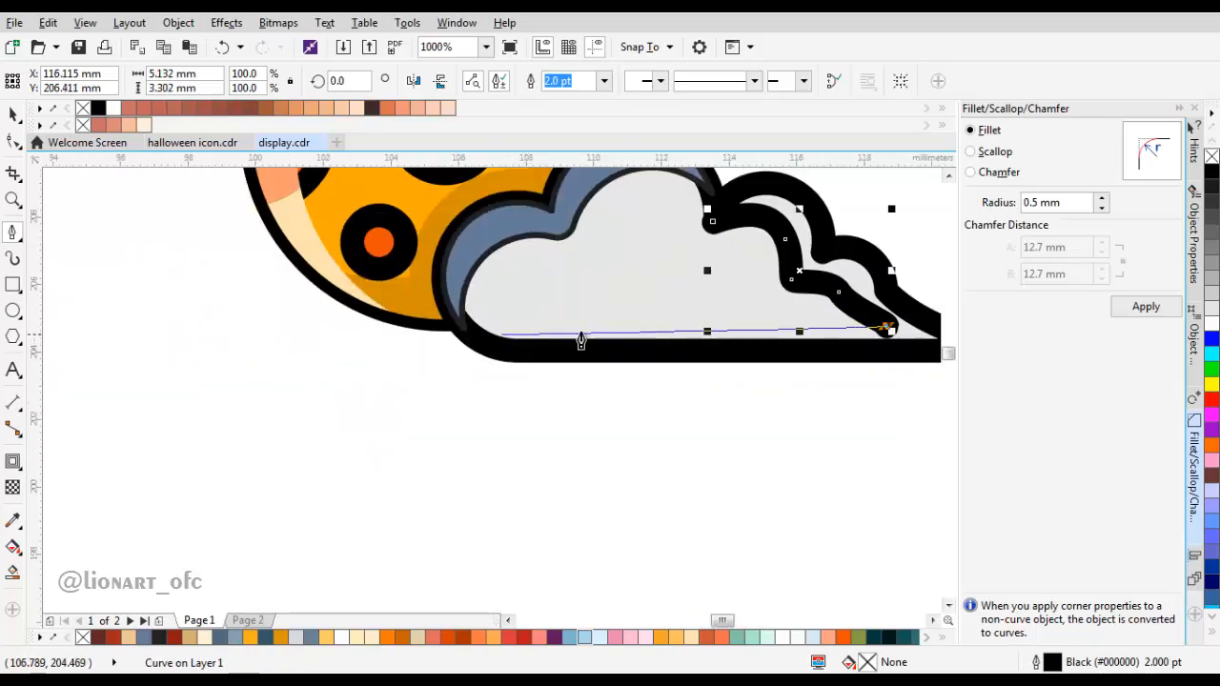
{"action": "scroll", "coordinate": [848, 317], "scroll_direction": "up", "scroll_amount": 1}
{"action": "key", "text": "ctrl+z"}
{"action": "key", "text": "ctrl+z"}
Step: Extend the curve to the cloud's lower-left edge and loop it around outside the cloud, closing it at the starting notch
{"action": "left_click_drag", "start_coordinate": [828, 311], "coordinate": [730, 363]}
{"action": "scroll", "coordinate": [642, 355], "scroll_direction": "down", "scroll_amount": 1}
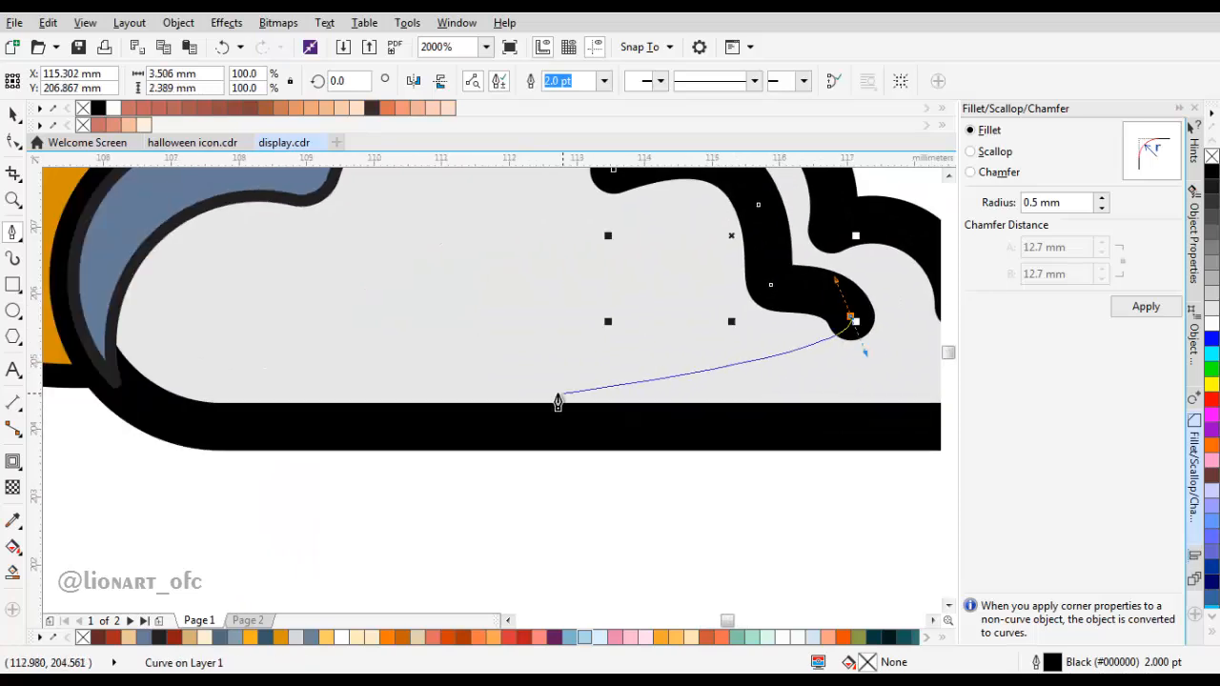
{"action": "left_click_drag", "start_coordinate": [123, 377], "coordinate": [82, 389]}
{"action": "scroll", "coordinate": [234, 432], "scroll_direction": "down", "scroll_amount": 2}
{"action": "left_click_drag", "start_coordinate": [493, 474], "coordinate": [521, 294]}
{"action": "left_click", "coordinate": [342, 339]}
{"action": "scroll", "coordinate": [330, 367], "scroll_direction": "up", "scroll_amount": 1}
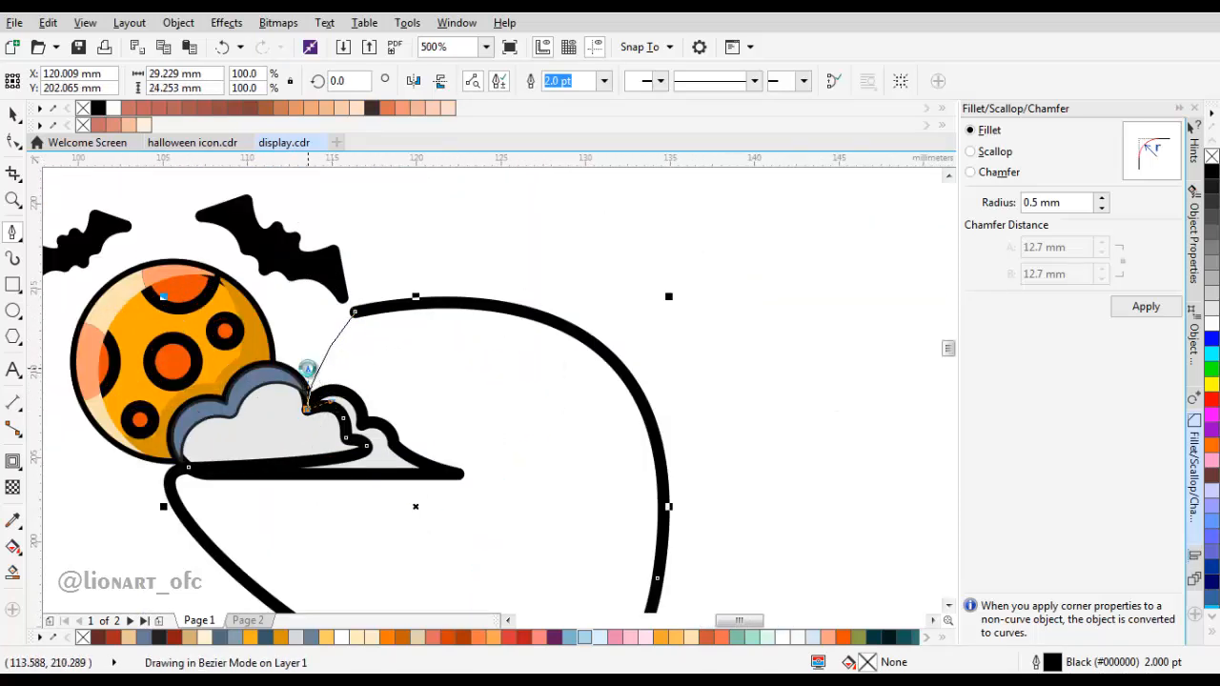
{"action": "left_click", "coordinate": [307, 408]}
Step: Intersect the closed outline with the cloud and delete the leftover outline
{"action": "key", "text": "space"}
{"action": "left_click", "coordinate": [564, 82]}
{"action": "left_click_drag", "start_coordinate": [469, 484], "coordinate": [699, 436]}
{"action": "key", "text": "Delete"}
{"action": "scroll", "coordinate": [760, 433], "scroll_direction": "down", "scroll_amount": 2}
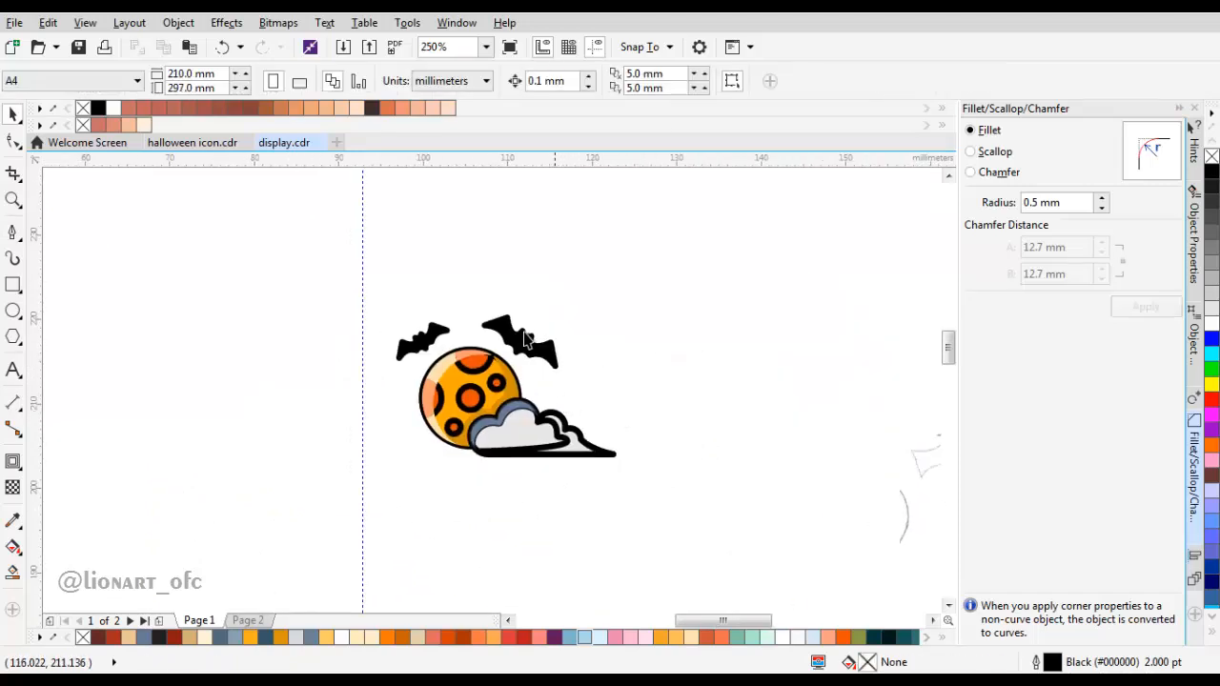
Step: Fill the cloud's right-hand shadow area with the mid-grey swatch
{"action": "left_click", "coordinate": [12, 522]}
{"action": "scroll", "coordinate": [417, 299], "scroll_direction": "down", "scroll_amount": 1}
{"action": "scroll", "coordinate": [362, 286], "scroll_direction": "left", "scroll_amount": 3}
{"action": "scroll", "coordinate": [367, 276], "scroll_direction": "up", "scroll_amount": 1}
{"action": "left_click", "coordinate": [367, 267]}
{"action": "scroll", "coordinate": [370, 270], "scroll_direction": "down", "scroll_amount": 1}
{"action": "scroll", "coordinate": [710, 393], "scroll_direction": "up", "scroll_amount": 1}
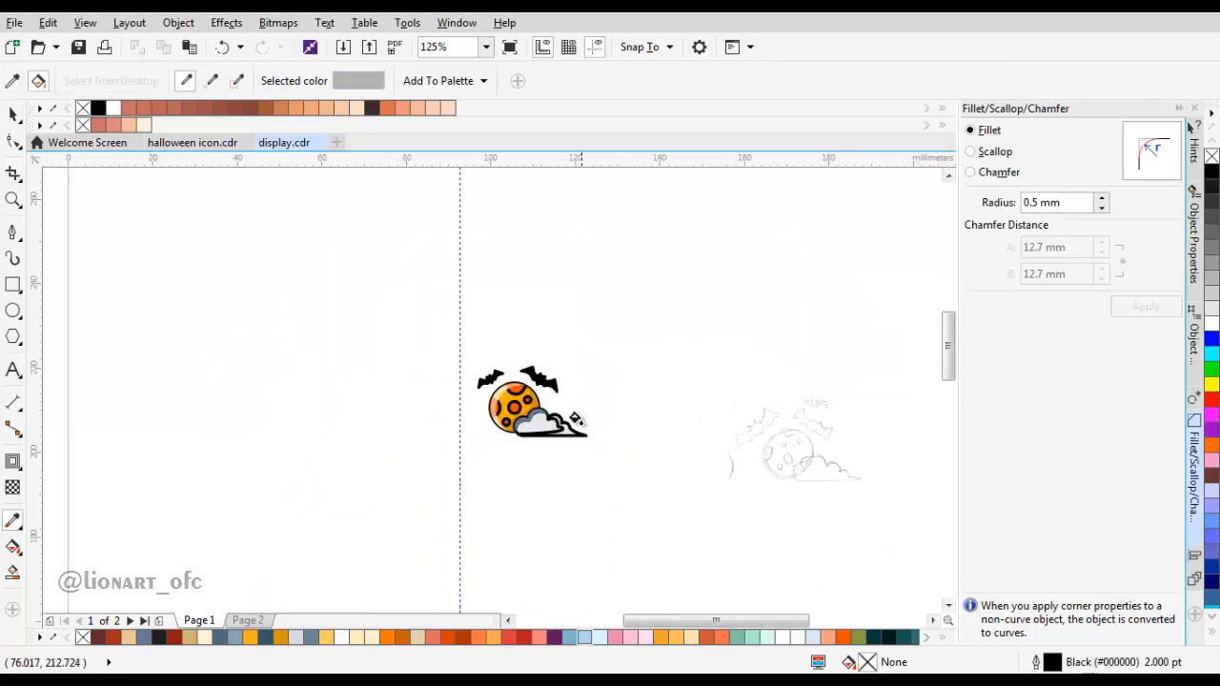
{"action": "scroll", "coordinate": [557, 434], "scroll_direction": "up", "scroll_amount": 3}
{"action": "left_click", "coordinate": [649, 393]}
Step: Fill the cloud's upper-left highlight with the sampled near-black colour
{"action": "scroll", "coordinate": [572, 369], "scroll_direction": "down", "scroll_amount": 2}
{"action": "scroll", "coordinate": [453, 286], "scroll_direction": "down", "scroll_amount": 2}
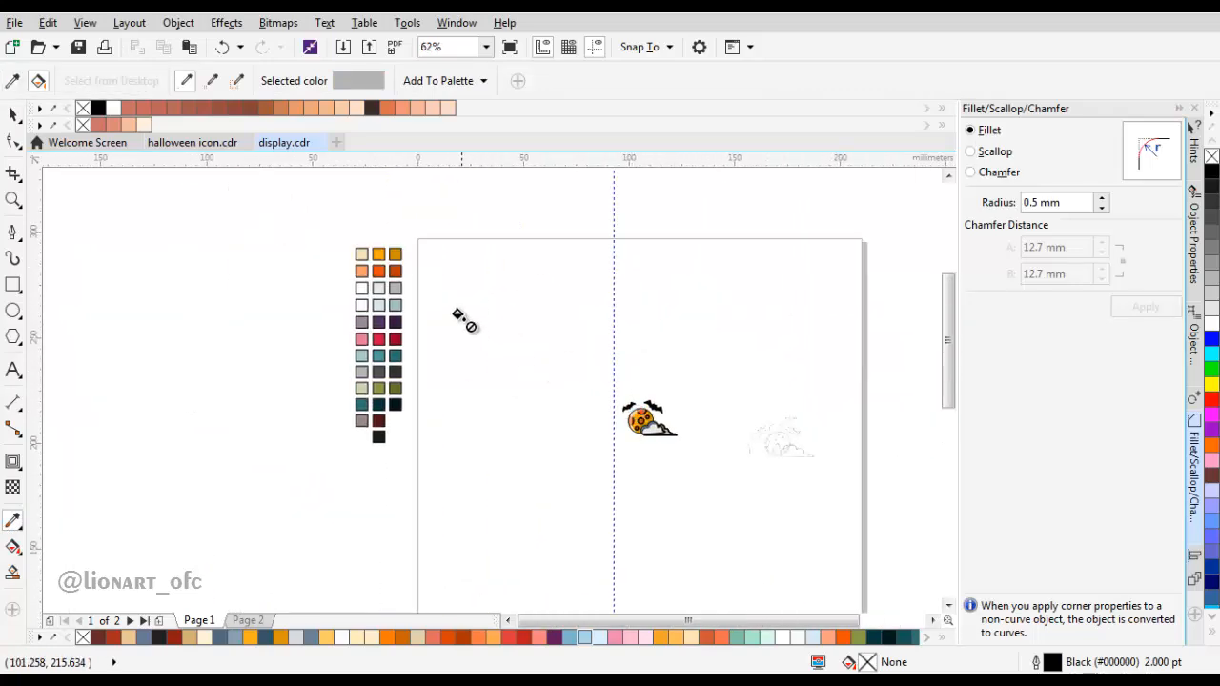
{"action": "left_click", "coordinate": [374, 303]}
{"action": "scroll", "coordinate": [648, 415], "scroll_direction": "up", "scroll_amount": 4}
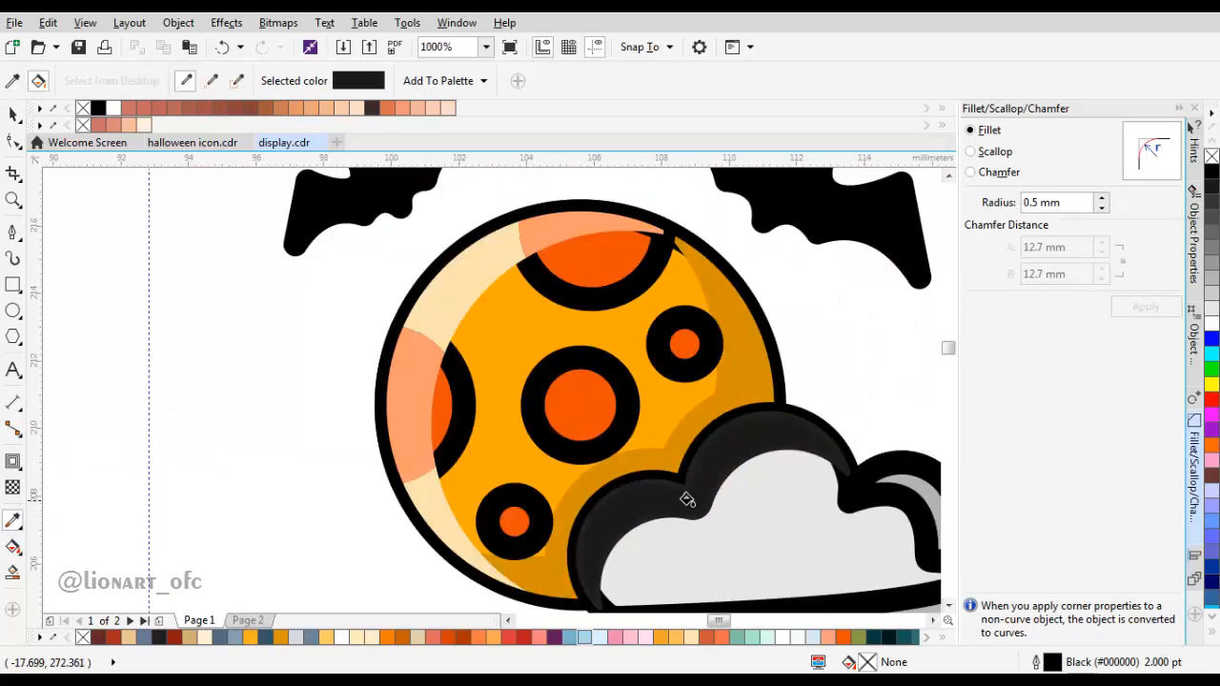
Step: Sample the white swatch and fill the cloud's upper-left highlight with it
{"action": "scroll", "coordinate": [633, 449], "scroll_direction": "down", "scroll_amount": 3}
{"action": "scroll", "coordinate": [286, 266], "scroll_direction": "left", "scroll_amount": 3}
{"action": "left_click", "coordinate": [154, 218]}
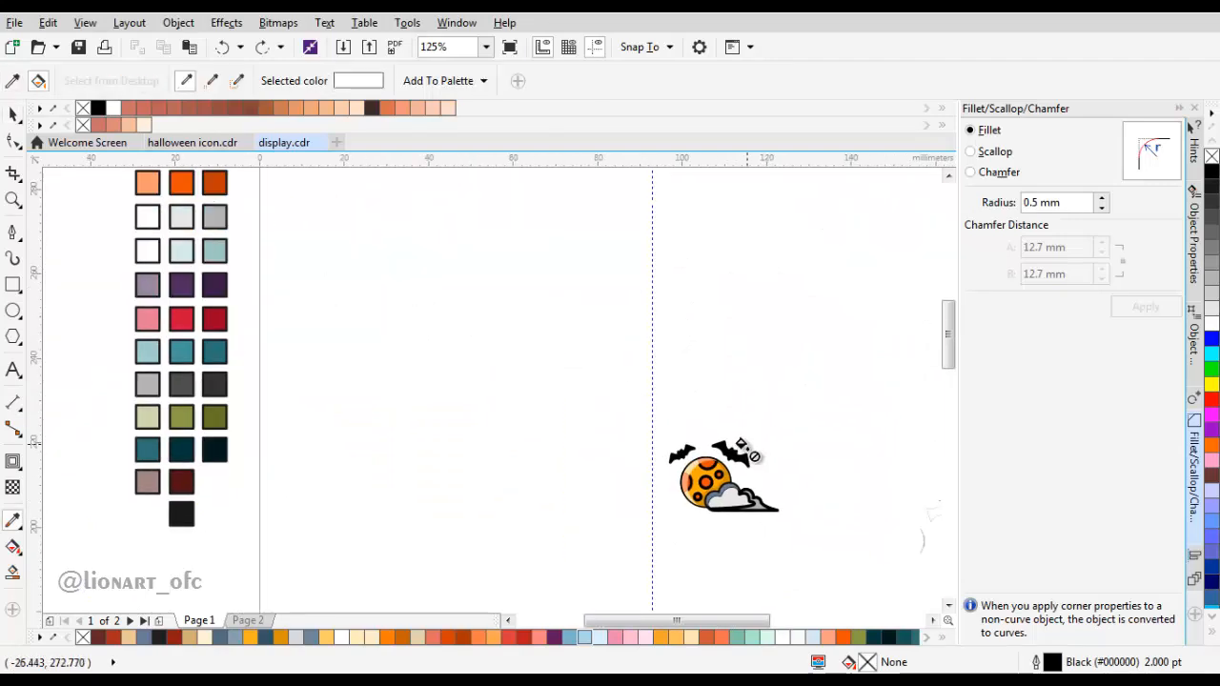
{"action": "scroll", "coordinate": [720, 477], "scroll_direction": "up", "scroll_amount": 4}
{"action": "left_click", "coordinate": [701, 407]}
{"action": "scroll", "coordinate": [696, 409], "scroll_direction": "down", "scroll_amount": 2}
Step: Remove the outlines from the cloud's inner highlight and shading shapes
{"action": "key", "text": "space"}
{"action": "left_click", "coordinate": [606, 396]}
{"action": "left_click", "coordinate": [720, 435], "text": "shift"}
{"action": "scroll", "coordinate": [723, 439], "scroll_direction": "up", "scroll_amount": 1}
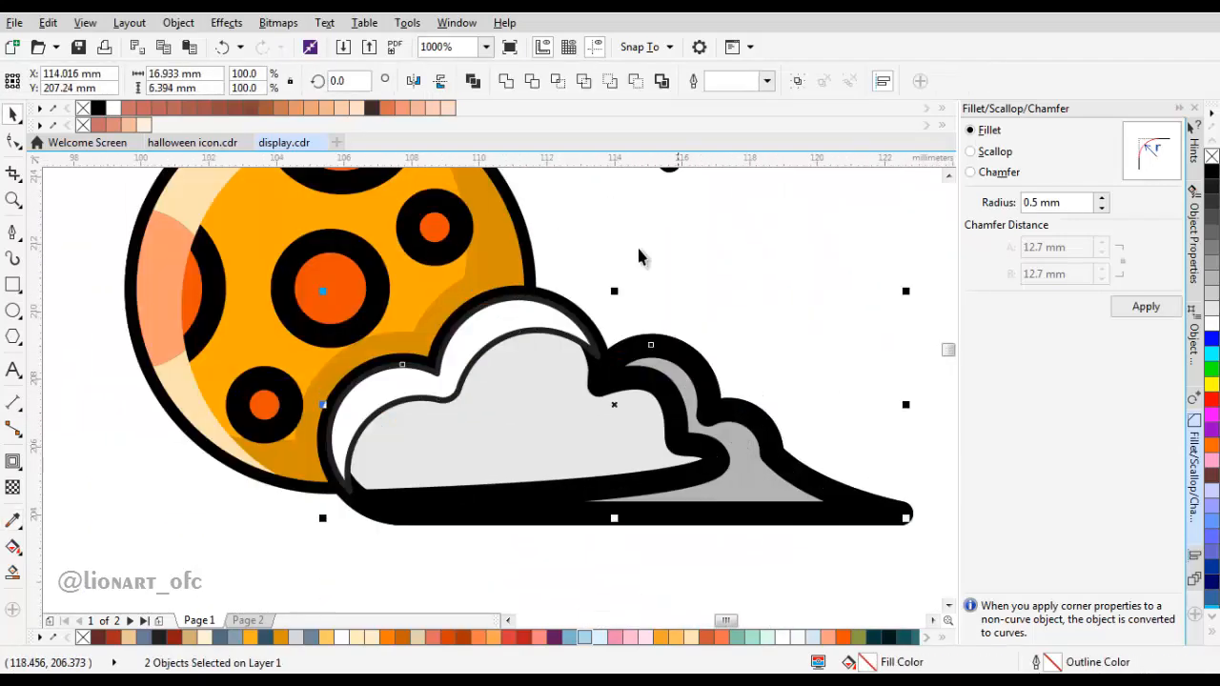
{"action": "left_click", "coordinate": [766, 84]}
{"action": "left_click", "coordinate": [765, 109]}
{"action": "left_click", "coordinate": [766, 83]}
{"action": "left_click", "coordinate": [765, 98]}
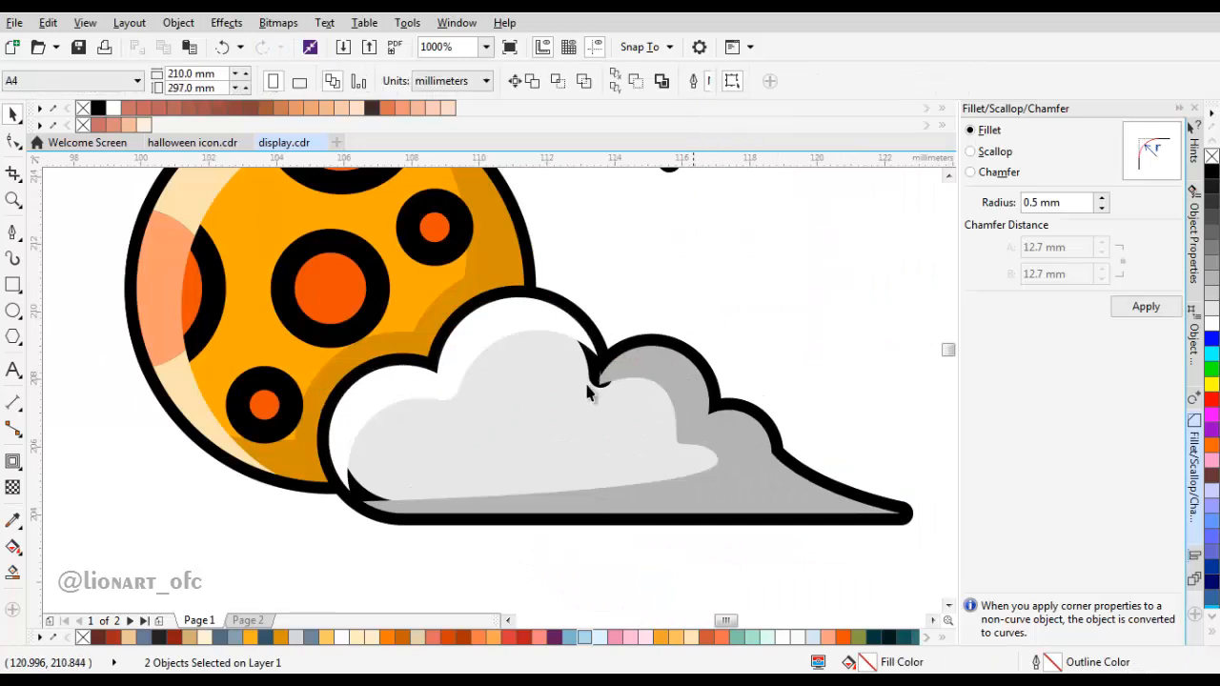
{"action": "left_click", "coordinate": [693, 331]}
Step: Examine the shaded cloud and the craters along the moon's edge
{"action": "scroll", "coordinate": [667, 367], "scroll_direction": "down", "scroll_amount": 2}
{"action": "scroll", "coordinate": [567, 427], "scroll_direction": "up", "scroll_amount": 1}
{"action": "left_click", "coordinate": [556, 427]}
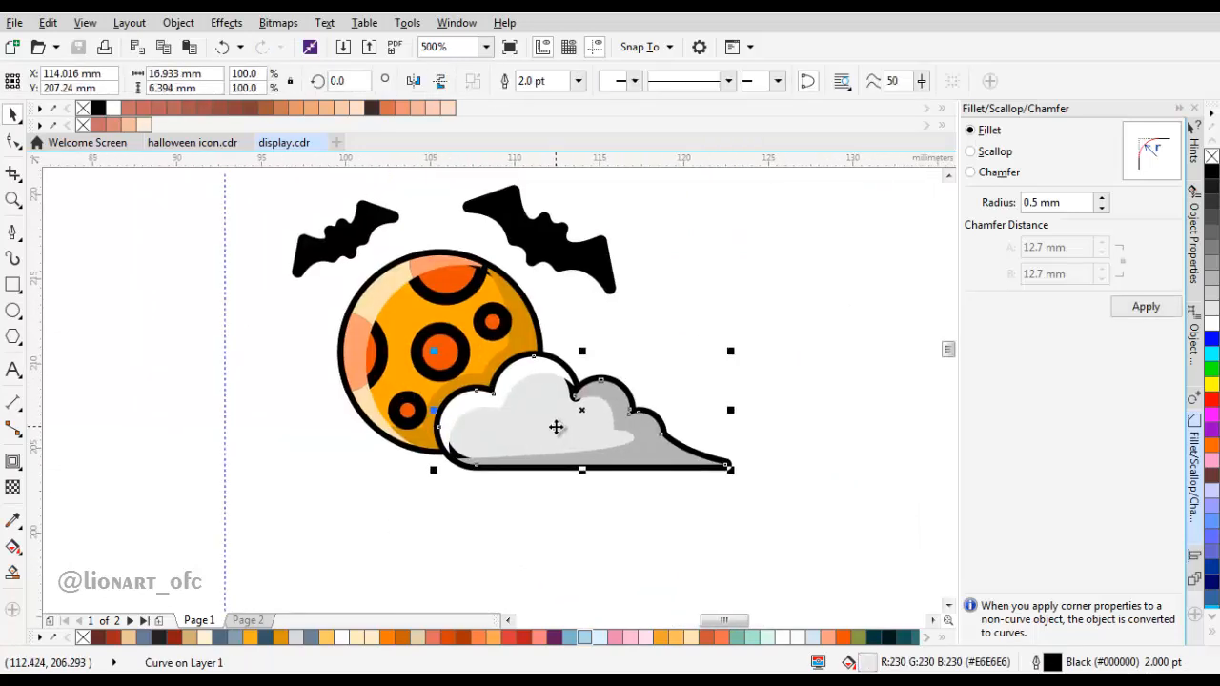
{"action": "right_click", "coordinate": [556, 427]}
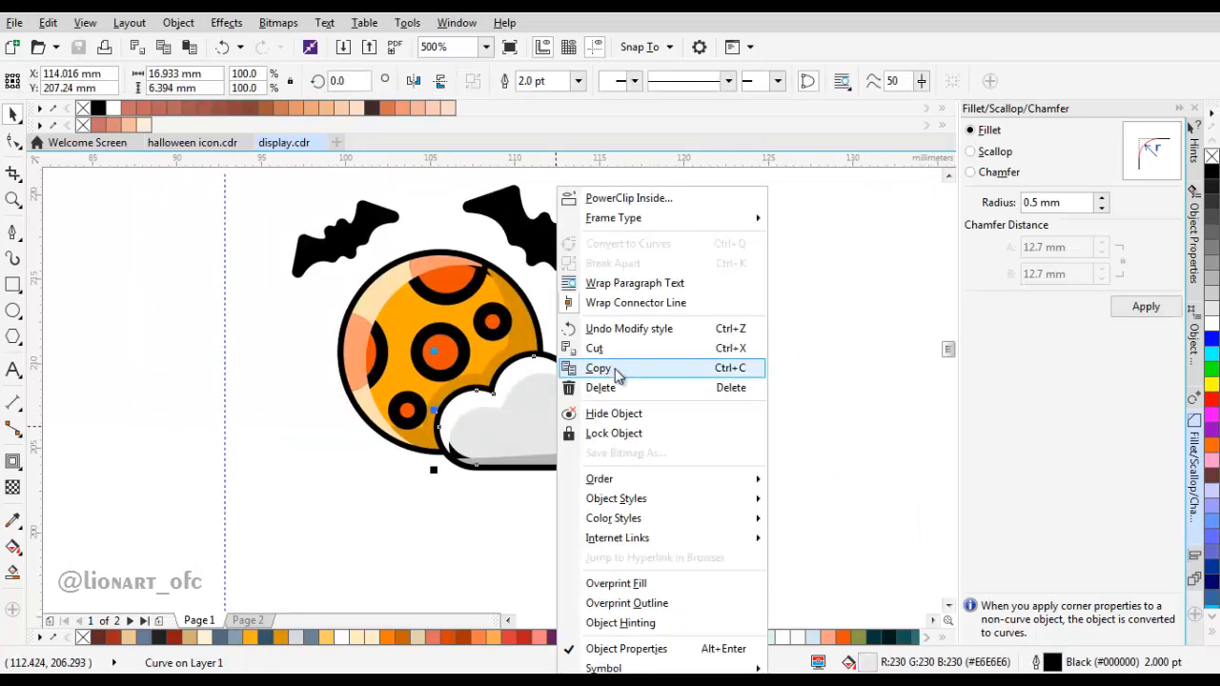
{"action": "left_click", "coordinate": [950, 311]}
{"action": "scroll", "coordinate": [658, 338], "scroll_direction": "down", "scroll_amount": 1}
{"action": "scroll", "coordinate": [637, 329], "scroll_direction": "up", "scroll_amount": 1}
{"action": "scroll", "coordinate": [610, 372], "scroll_direction": "down", "scroll_amount": 2}
{"action": "scroll", "coordinate": [561, 452], "scroll_direction": "up", "scroll_amount": 3}
{"action": "left_click", "coordinate": [578, 317]}
{"action": "scroll", "coordinate": [452, 370], "scroll_direction": "down", "scroll_amount": 1}
{"action": "scroll", "coordinate": [449, 403], "scroll_direction": "up", "scroll_amount": 1}
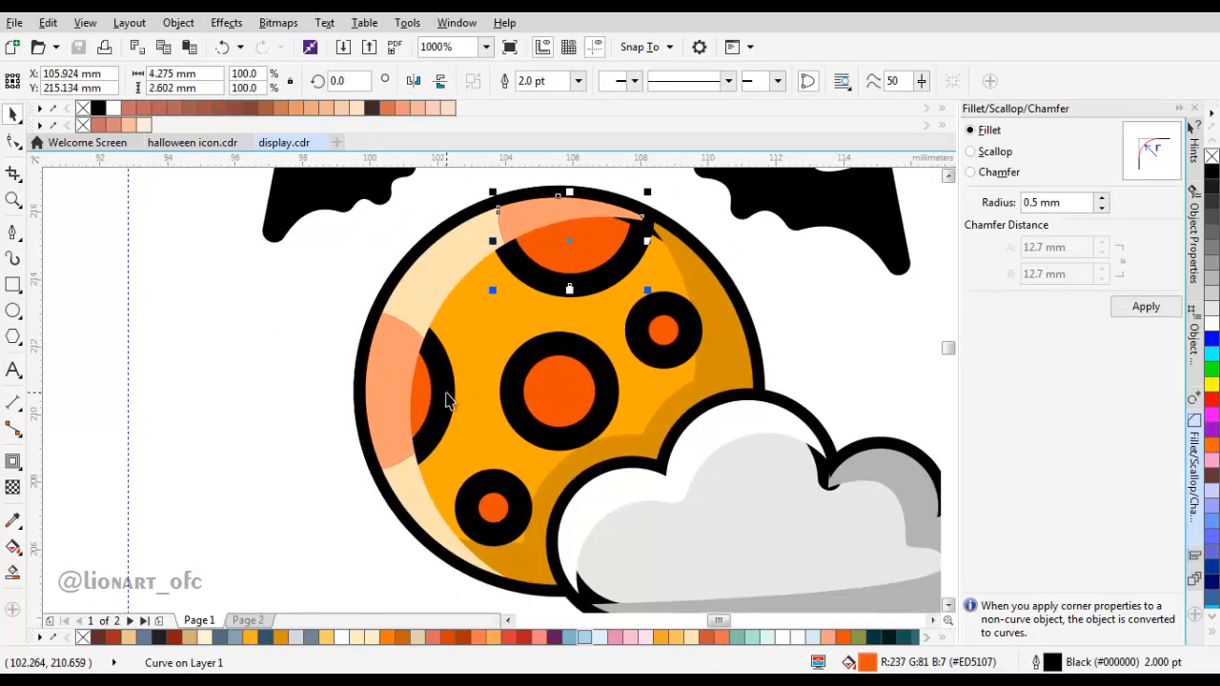
{"action": "scroll", "coordinate": [478, 391], "scroll_direction": "down", "scroll_amount": 3}
{"action": "left_click_drag", "start_coordinate": [618, 452], "coordinate": [424, 287]}
{"action": "scroll", "coordinate": [600, 355], "scroll_direction": "up", "scroll_amount": 1}
{"action": "left_click_drag", "start_coordinate": [594, 354], "coordinate": [608, 346]}
{"action": "left_click", "coordinate": [654, 312]}
{"action": "scroll", "coordinate": [653, 311], "scroll_direction": "down", "scroll_amount": 1}
{"action": "scroll", "coordinate": [550, 369], "scroll_direction": "up", "scroll_amount": 3}
{"action": "left_click", "coordinate": [550, 370]}
{"action": "scroll", "coordinate": [457, 420], "scroll_direction": "down", "scroll_amount": 1}
{"action": "scroll", "coordinate": [453, 403], "scroll_direction": "up", "scroll_amount": 1}
Step: Copy the two craters on the moon's edge and remove the outlines from the originals
{"action": "left_click", "coordinate": [453, 402]}
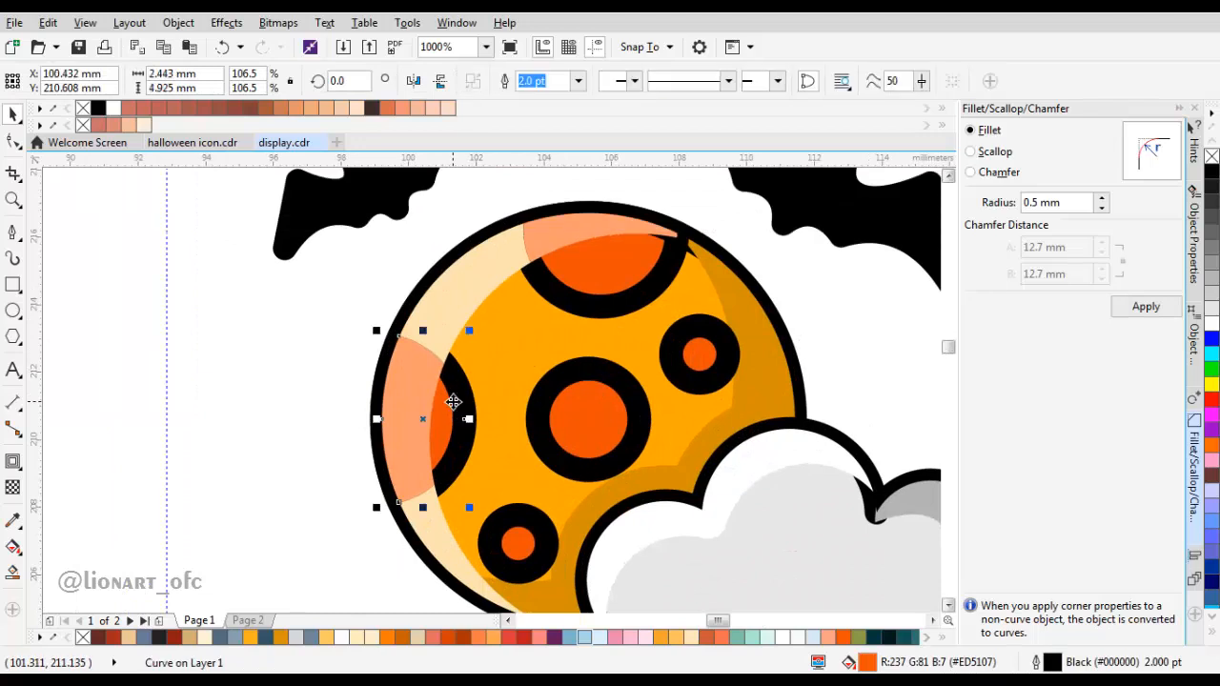
{"action": "left_click", "coordinate": [582, 314], "text": "shift"}
{"action": "right_click", "coordinate": [582, 314]}
{"action": "left_click", "coordinate": [630, 347]}
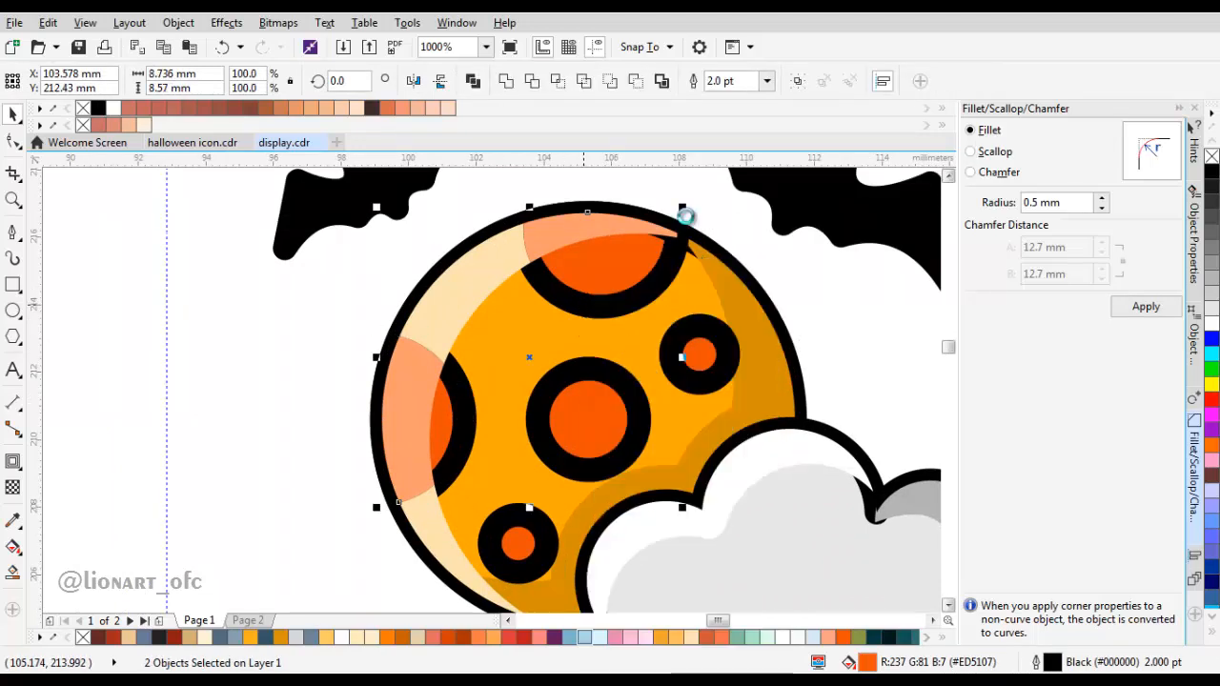
{"action": "left_click", "coordinate": [768, 85]}
{"action": "left_click", "coordinate": [763, 100]}
Step: Paste the two edge crater copies in place and remove their fill so only the 2 pt outlines remain
{"action": "left_click", "coordinate": [307, 327]}
{"action": "right_click", "coordinate": [307, 327]}
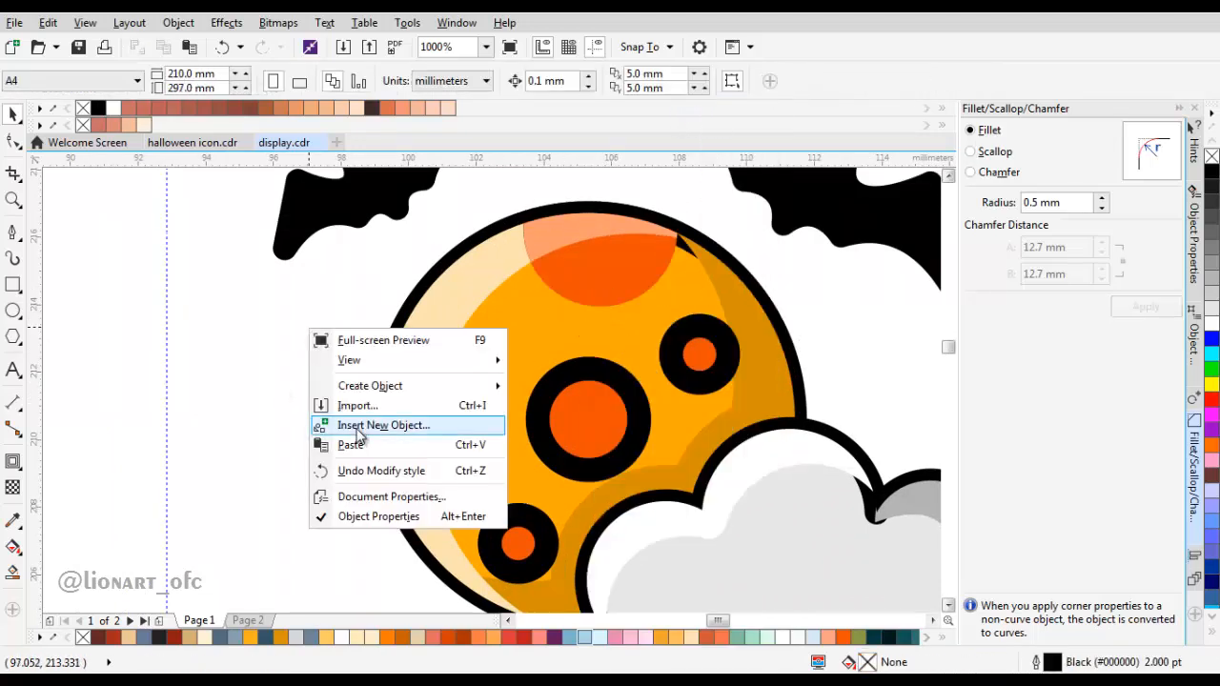
{"action": "left_click", "coordinate": [358, 445]}
{"action": "left_click", "coordinate": [1212, 158]}
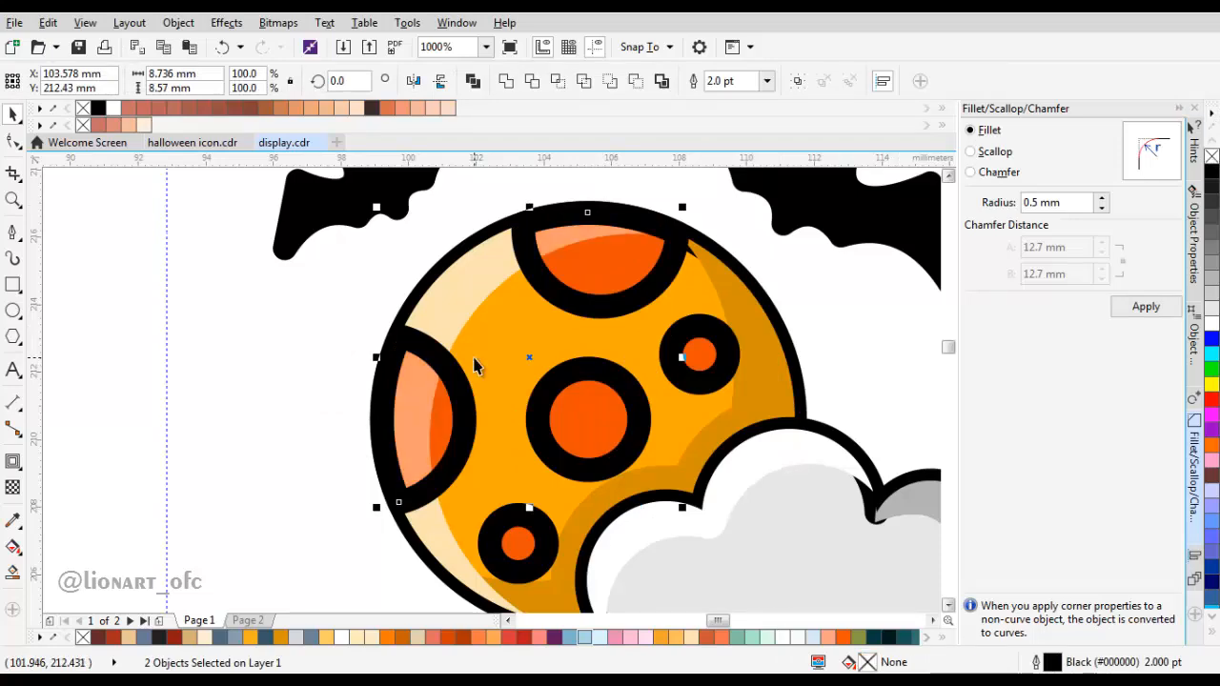
Step: Cut a small gap into the lower part of the top crater's outline
{"action": "scroll", "coordinate": [478, 365], "scroll_direction": "down", "scroll_amount": 2}
{"action": "left_click", "coordinate": [568, 360]}
{"action": "scroll", "coordinate": [568, 361], "scroll_direction": "up", "scroll_amount": 2}
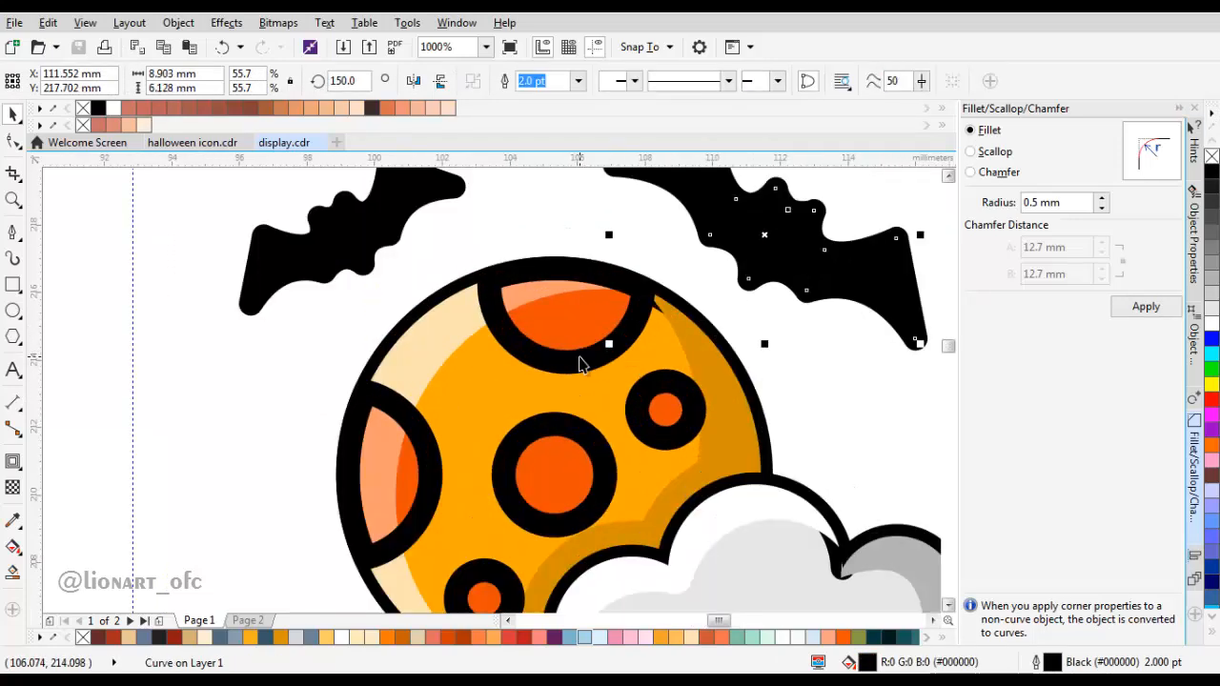
{"action": "scroll", "coordinate": [568, 360], "scroll_direction": "up", "scroll_amount": 2}
{"action": "key", "text": "F10"}
{"action": "double_click", "coordinate": [497, 351]}
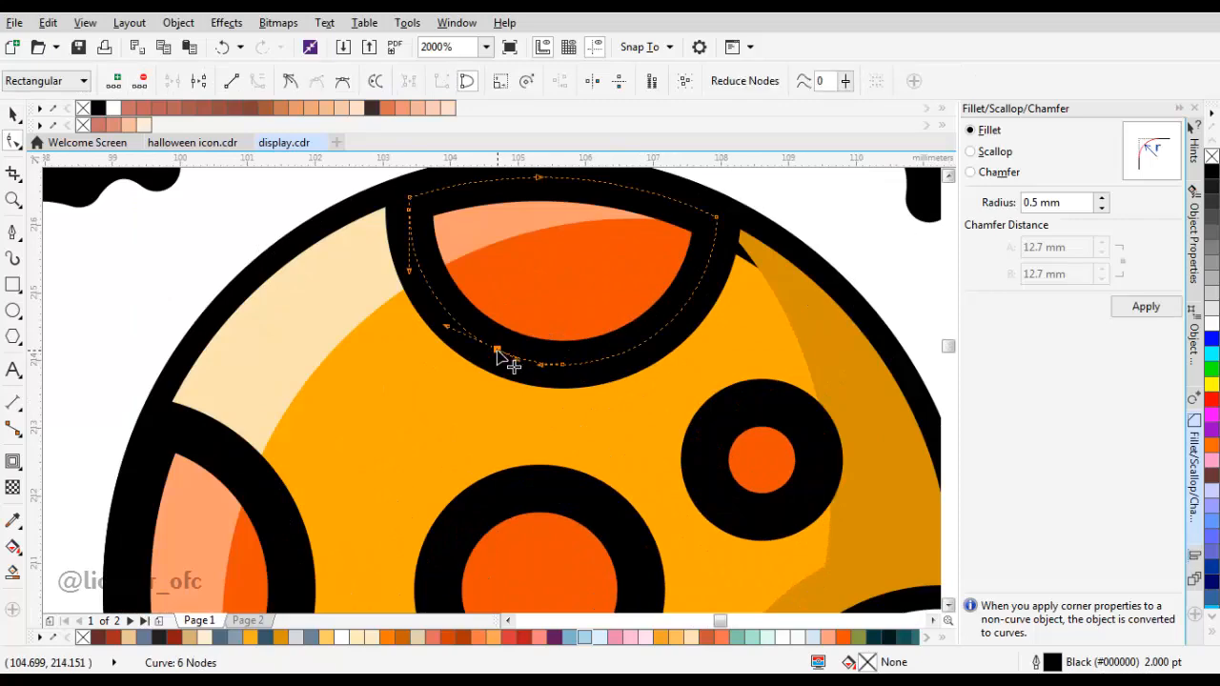
Step: Cut a small gap into the upper part of the left edge crater's outline
{"action": "scroll", "coordinate": [532, 368], "scroll_direction": "down", "scroll_amount": 4}
{"action": "left_click", "coordinate": [468, 373]}
{"action": "scroll", "coordinate": [468, 372], "scroll_direction": "up", "scroll_amount": 4}
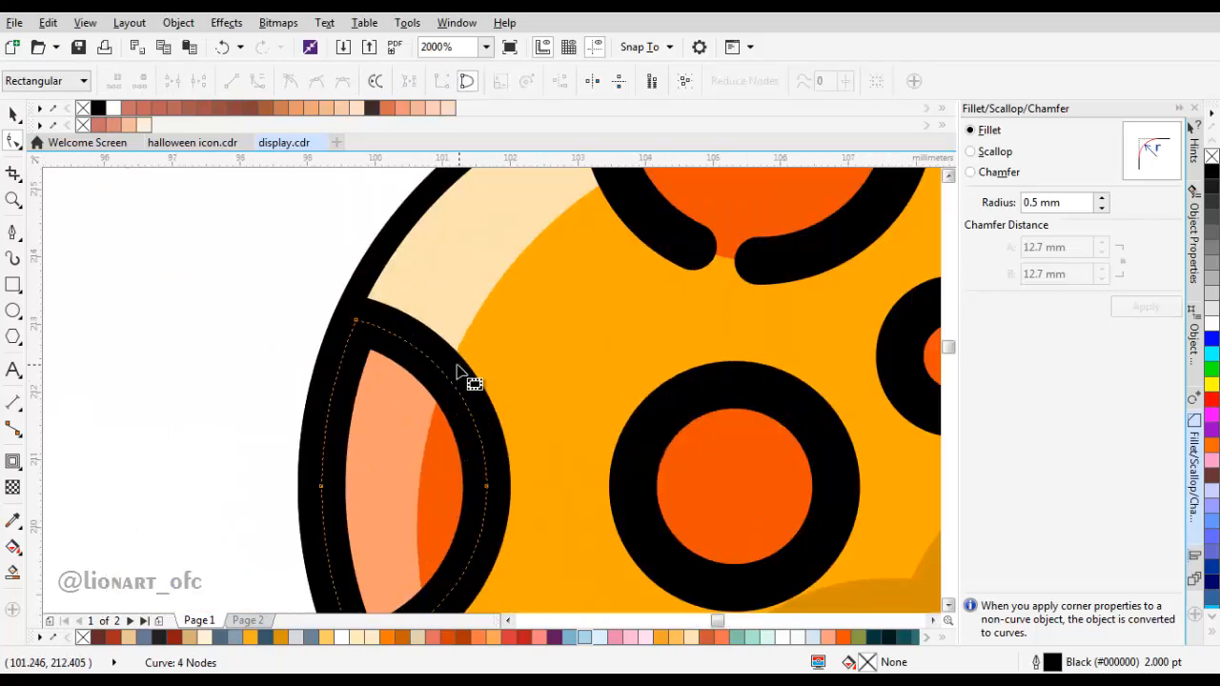
{"action": "double_click", "coordinate": [470, 354]}
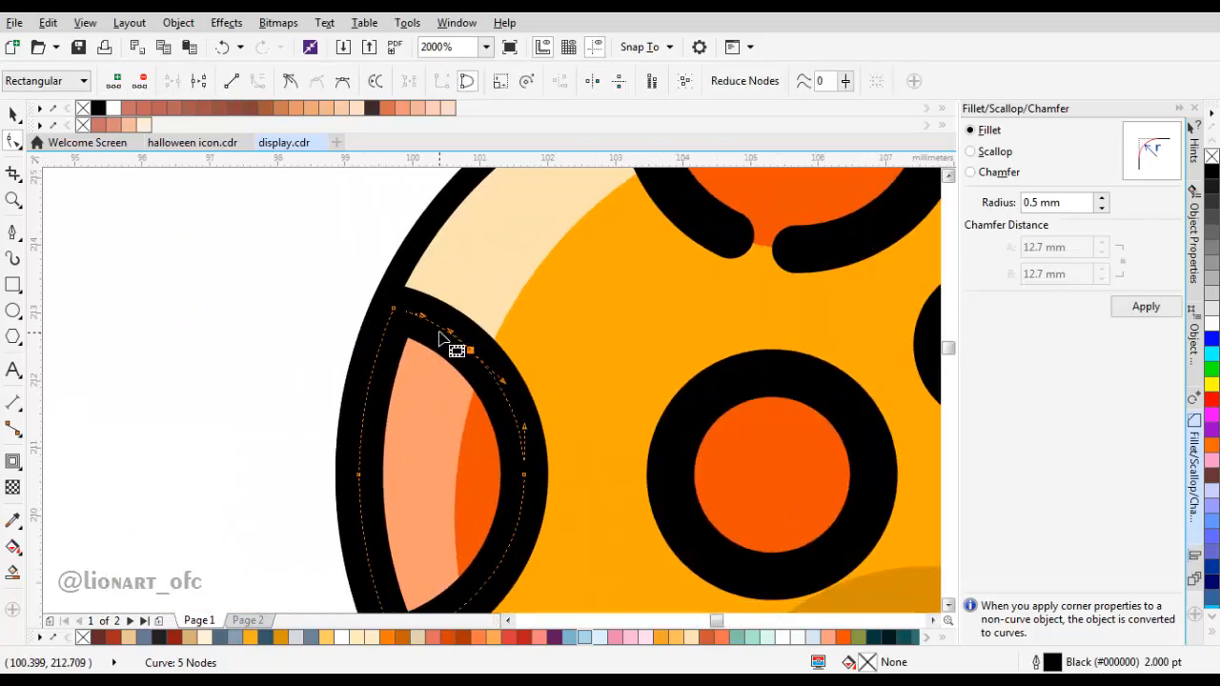
Step: Remove the centre crater's outline and paste an unfilled 2 pt outline copy of it in place
{"action": "scroll", "coordinate": [469, 359], "scroll_direction": "down", "scroll_amount": 2}
{"action": "left_click", "coordinate": [618, 394]}
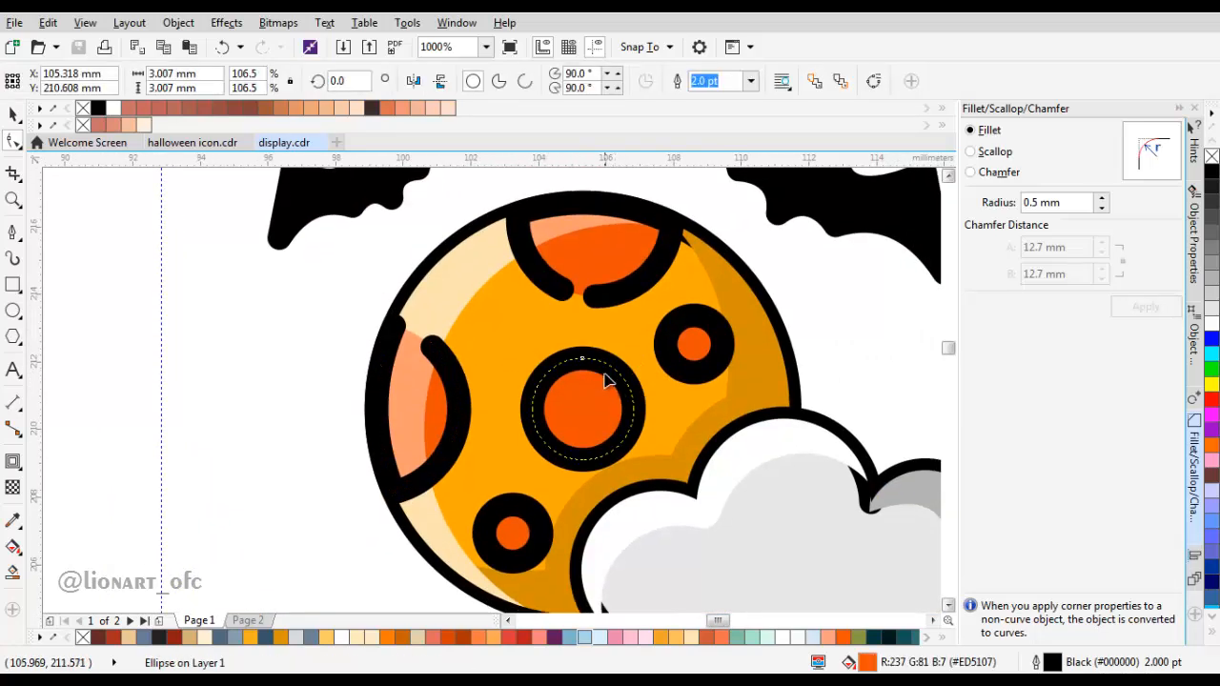
{"action": "left_click", "coordinate": [751, 81]}
{"action": "left_click", "coordinate": [736, 103]}
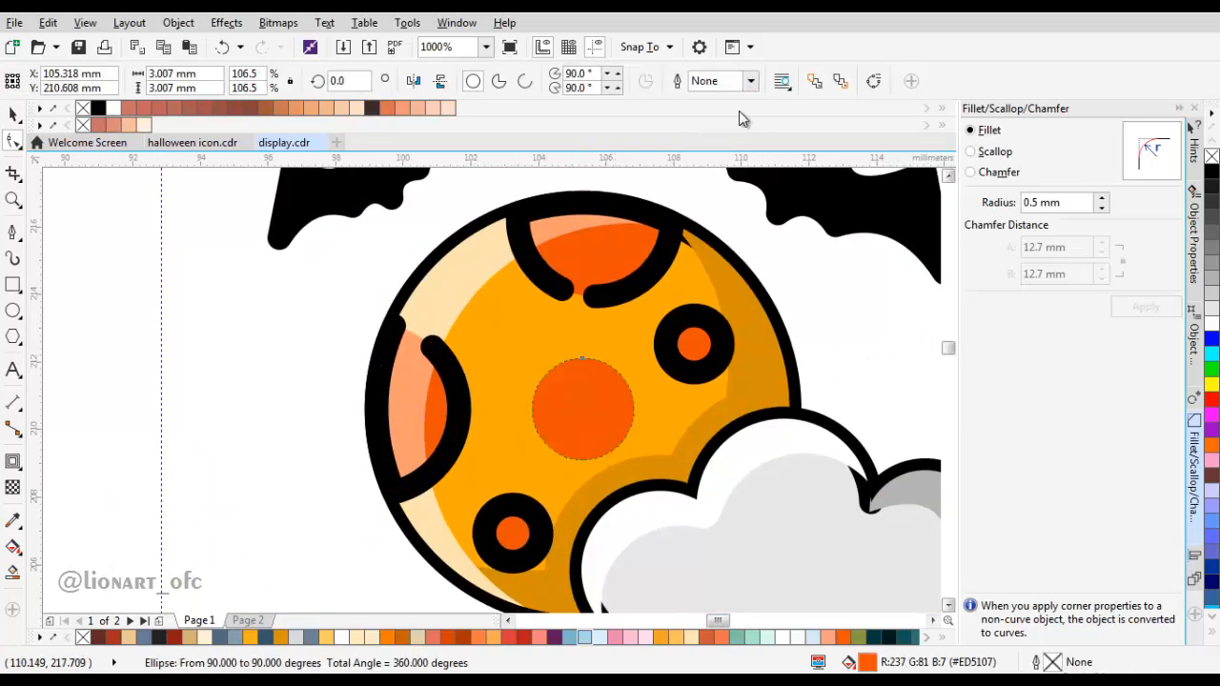
{"action": "right_click", "coordinate": [734, 243]}
{"action": "left_click", "coordinate": [791, 376]}
{"action": "scroll", "coordinate": [585, 354], "scroll_direction": "down", "scroll_amount": 2}
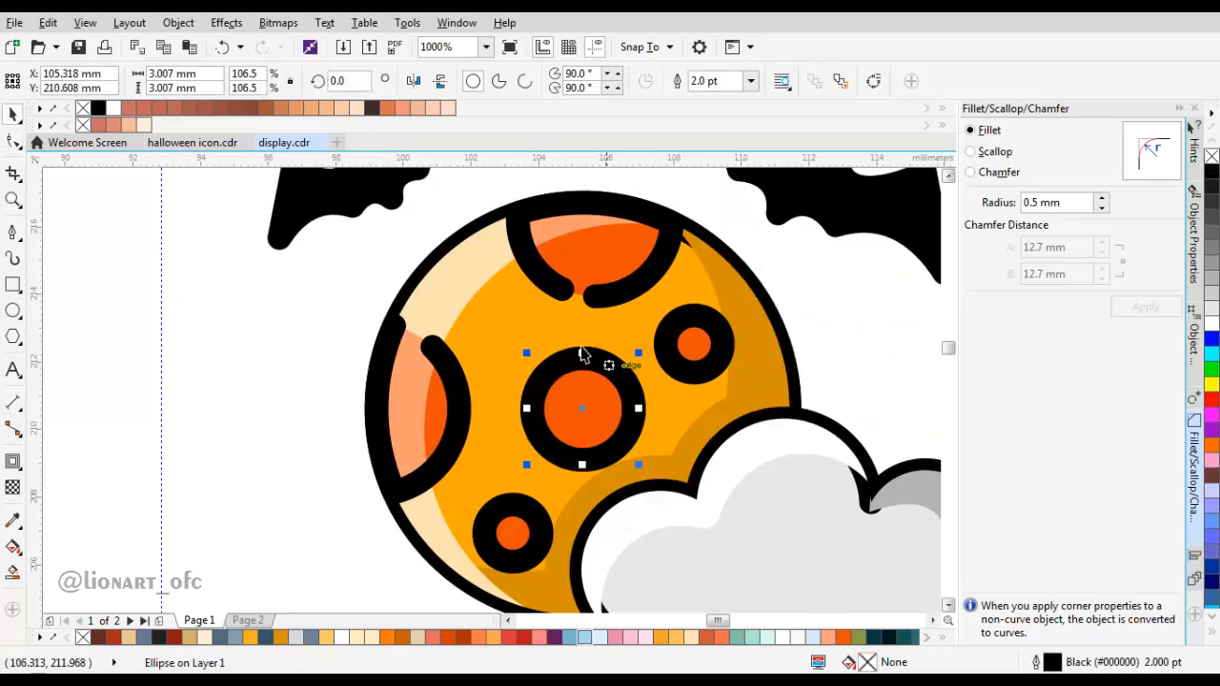
Step: Convert all objects of the drawing to curves
{"action": "scroll", "coordinate": [442, 254], "scroll_direction": "down", "scroll_amount": 2}
{"action": "key", "text": "ctrl+a"}
{"action": "left_click", "coordinate": [178, 23]}
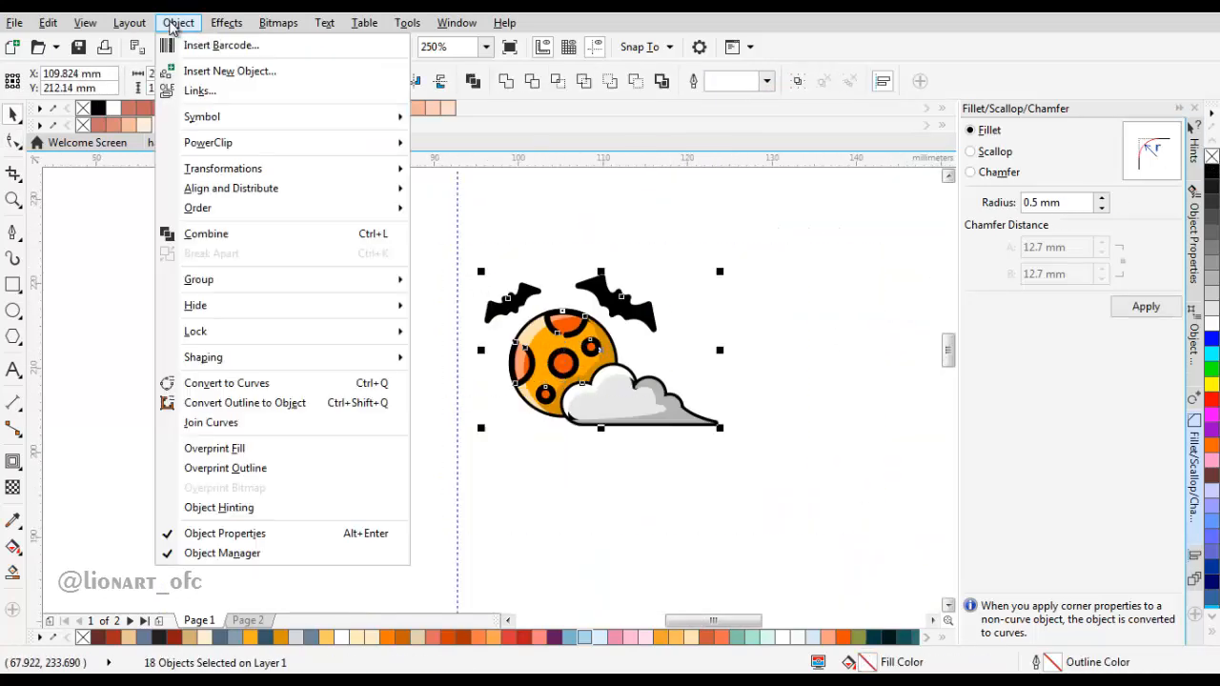
{"action": "left_click", "coordinate": [232, 383]}
Step: Add nodes on the upper left of the centre crater's outline and delete the segment between them to open a gap
{"action": "left_click", "coordinate": [726, 307]}
{"action": "scroll", "coordinate": [587, 367], "scroll_direction": "up", "scroll_amount": 2}
{"action": "scroll", "coordinate": [526, 359], "scroll_direction": "up", "scroll_amount": 1}
{"action": "double_click", "coordinate": [558, 329]}
{"action": "scroll", "coordinate": [338, 345], "scroll_direction": "up", "scroll_amount": 1}
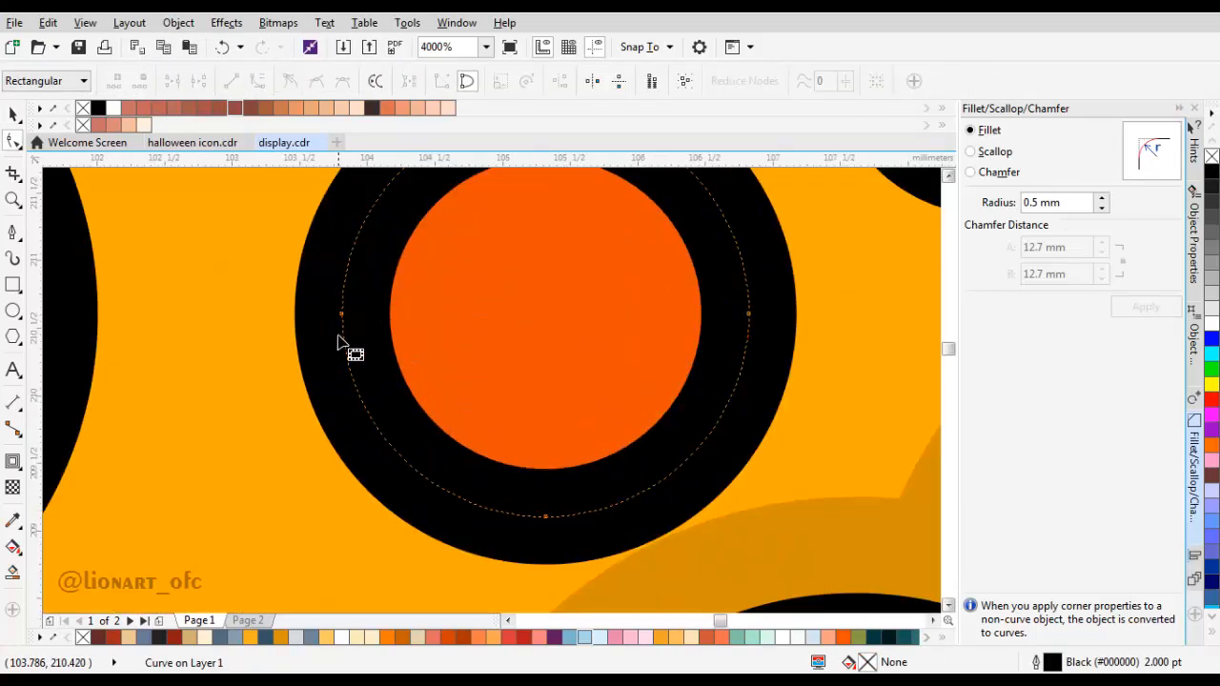
{"action": "double_click", "coordinate": [349, 334]}
{"action": "scroll", "coordinate": [374, 286], "scroll_direction": "up", "scroll_amount": 1}
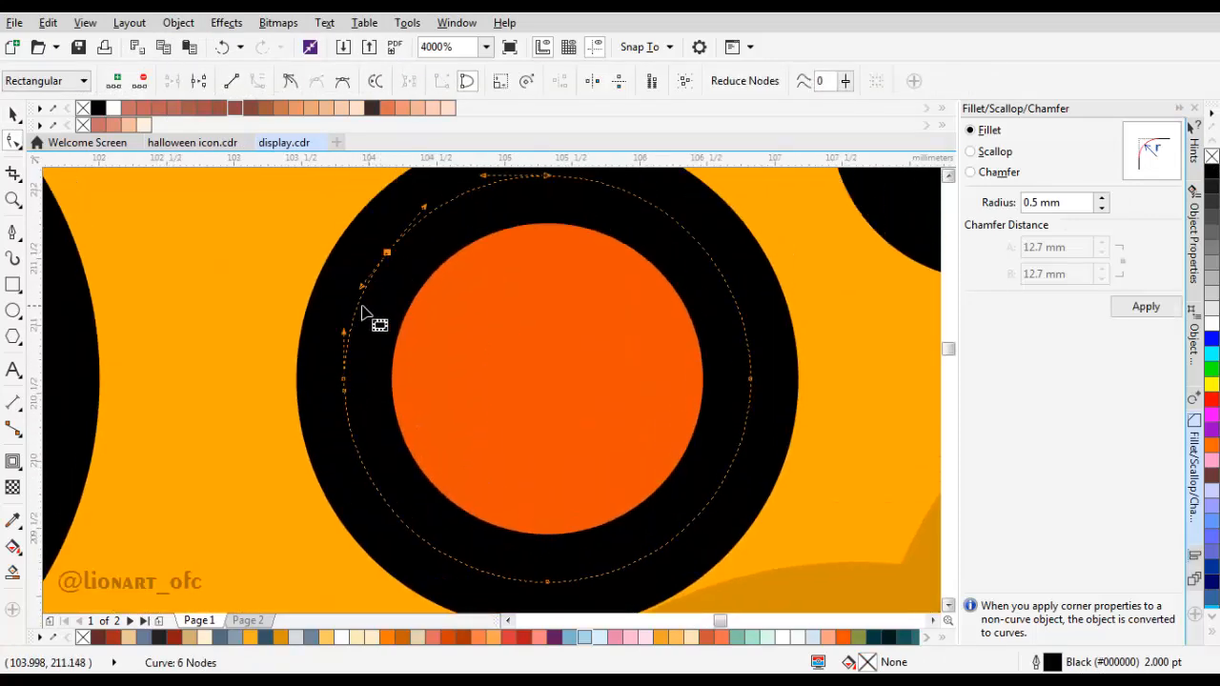
{"action": "left_click", "coordinate": [359, 305]}
{"action": "key", "text": "Delete"}
Step: Open a second gap on the lower left of the centre crater's outline, leaving a round dot between the two gaps
{"action": "scroll", "coordinate": [397, 338], "scroll_direction": "down", "scroll_amount": 1}
{"action": "scroll", "coordinate": [390, 411], "scroll_direction": "up", "scroll_amount": 1}
{"action": "double_click", "coordinate": [410, 450]}
{"action": "left_click", "coordinate": [368, 395]}
{"action": "key", "text": "Delete"}
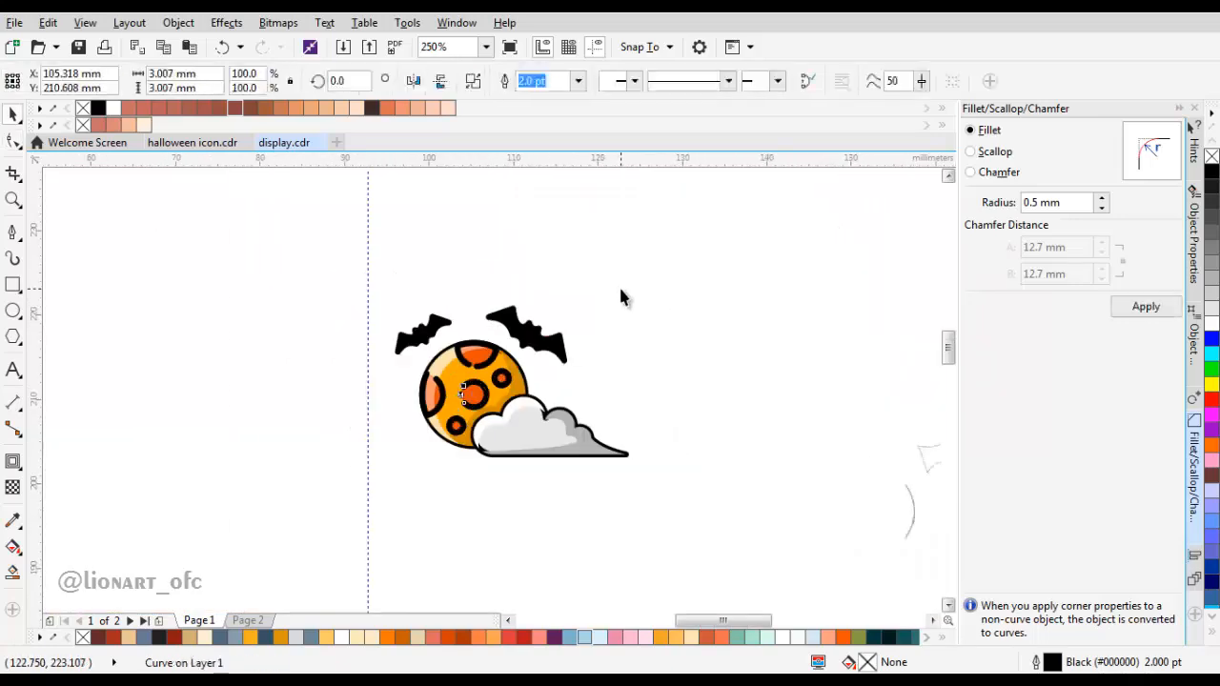
{"action": "left_click", "coordinate": [621, 294]}
{"action": "scroll", "coordinate": [486, 416], "scroll_direction": "up", "scroll_amount": 2}
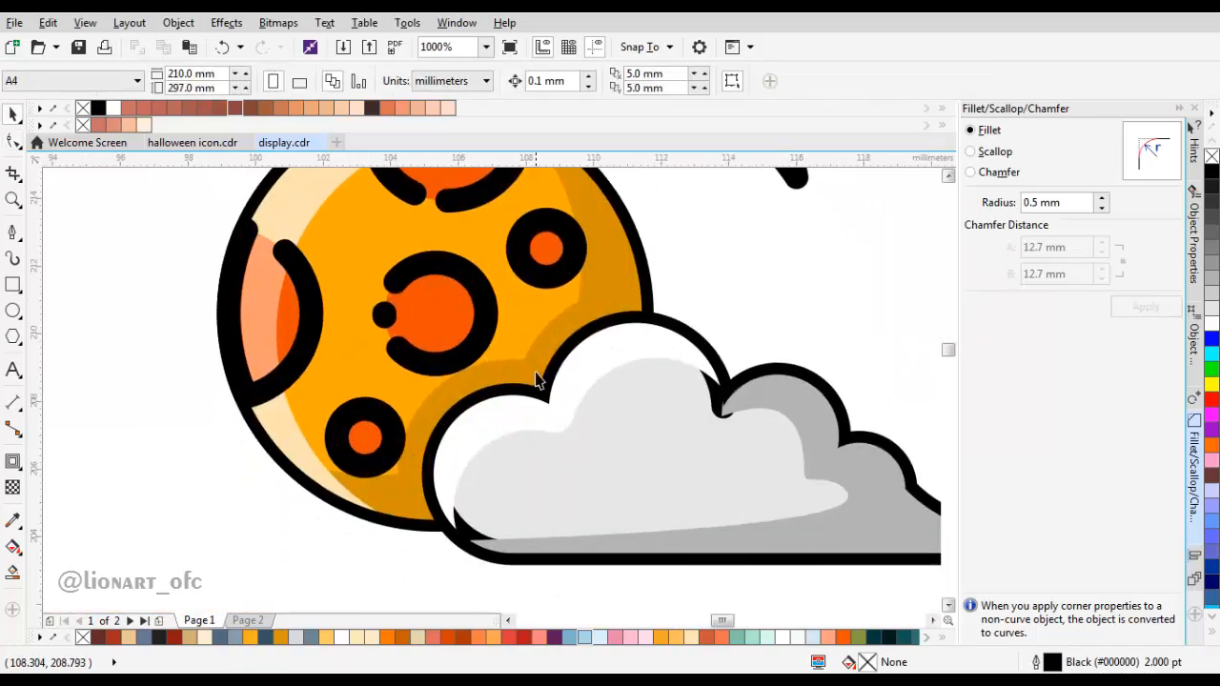
Step: Remove the moon circle's outline and paste an unfilled 2 pt outline copy of it in place
{"action": "left_click", "coordinate": [364, 384]}
{"action": "scroll", "coordinate": [355, 383], "scroll_direction": "down", "scroll_amount": 1}
{"action": "left_click_drag", "start_coordinate": [357, 393], "coordinate": [244, 430]}
{"action": "key", "text": "ctrl+z"}
{"action": "right_click", "coordinate": [363, 395]}
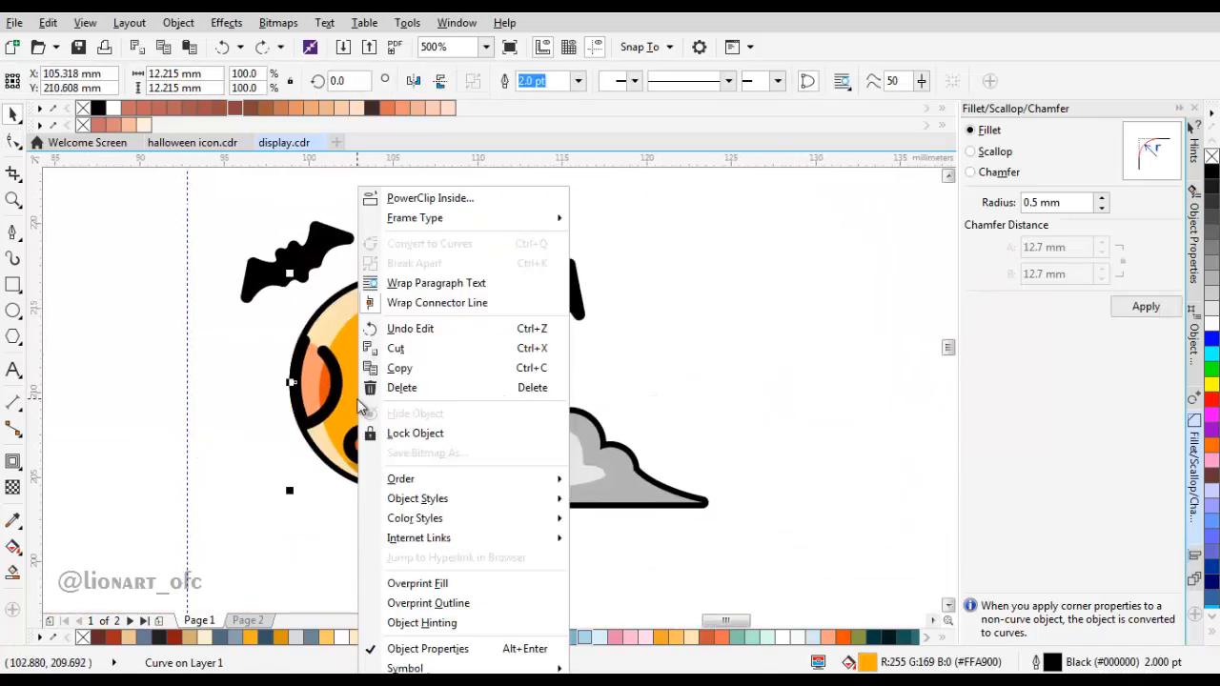
{"action": "left_click", "coordinate": [403, 363]}
{"action": "left_click", "coordinate": [577, 81]}
{"action": "left_click", "coordinate": [677, 223]}
{"action": "right_click", "coordinate": [678, 223]}
{"action": "left_click", "coordinate": [725, 330]}
Step: Try to move the moon's outline copy behind the cloud
{"action": "scroll", "coordinate": [498, 346], "scroll_direction": "up", "scroll_amount": 1}
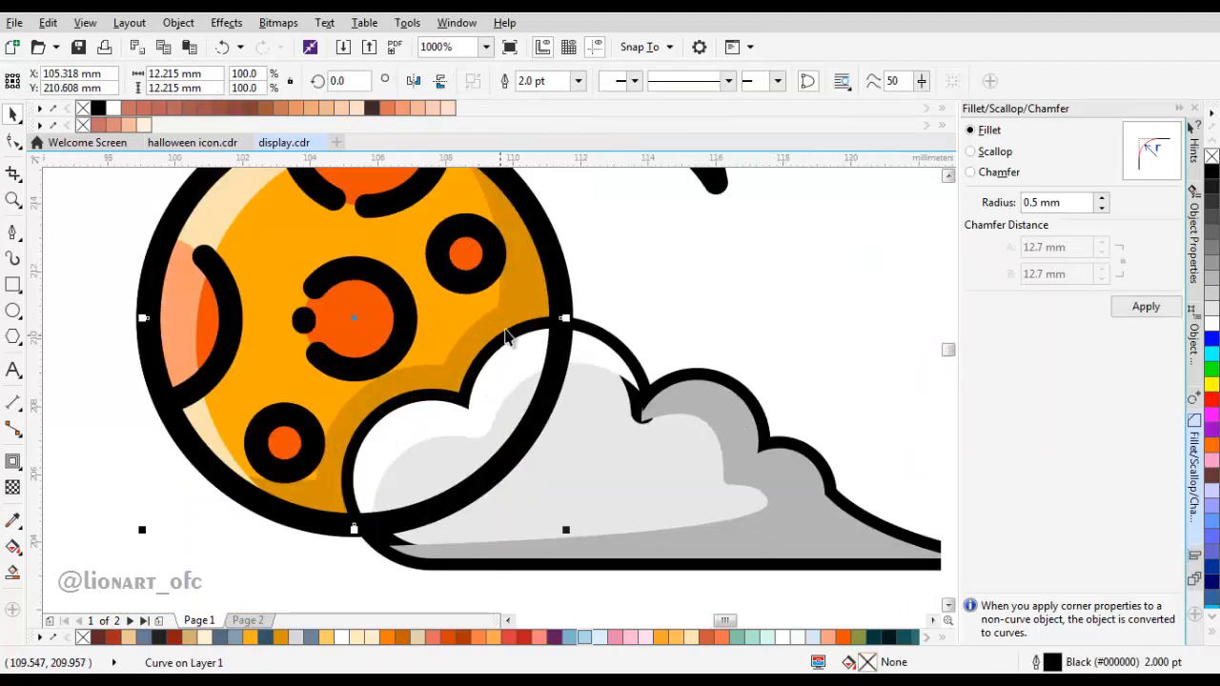
{"action": "right_click", "coordinate": [555, 187]}
{"action": "mouse_move", "coordinate": [648, 478]}
{"action": "left_click", "coordinate": [774, 633]}
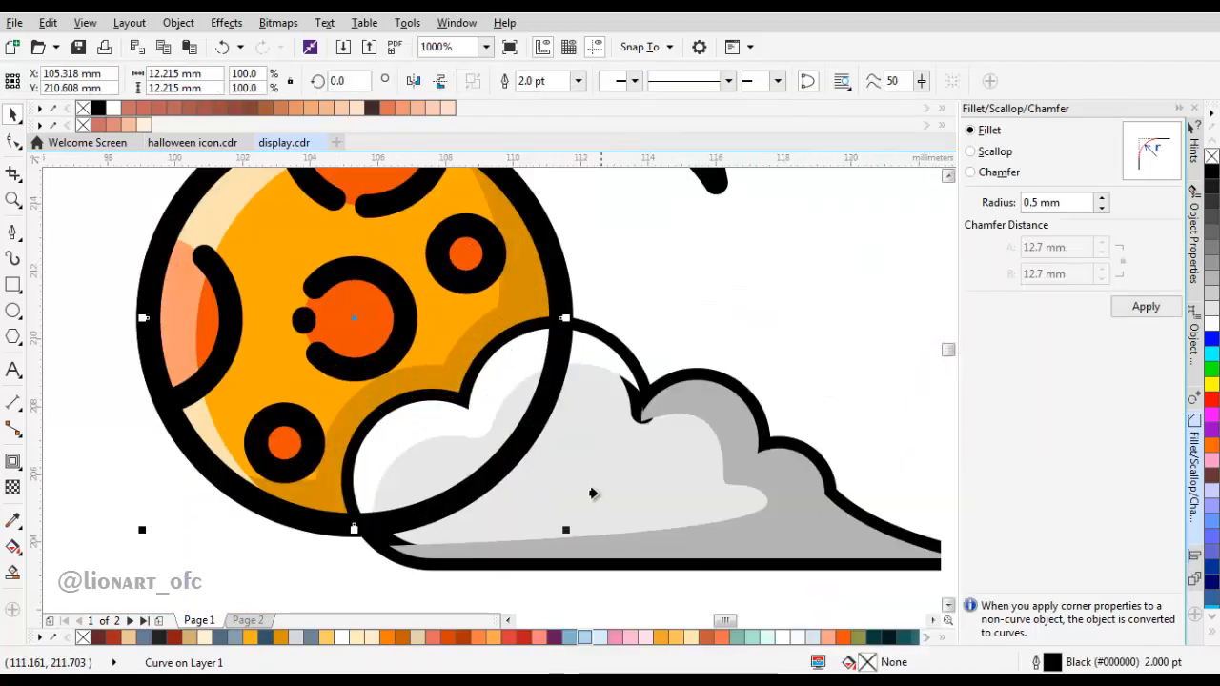
{"action": "scroll", "coordinate": [582, 350], "scroll_direction": "down", "scroll_amount": 1}
{"action": "scroll", "coordinate": [386, 316], "scroll_direction": "up", "scroll_amount": 1}
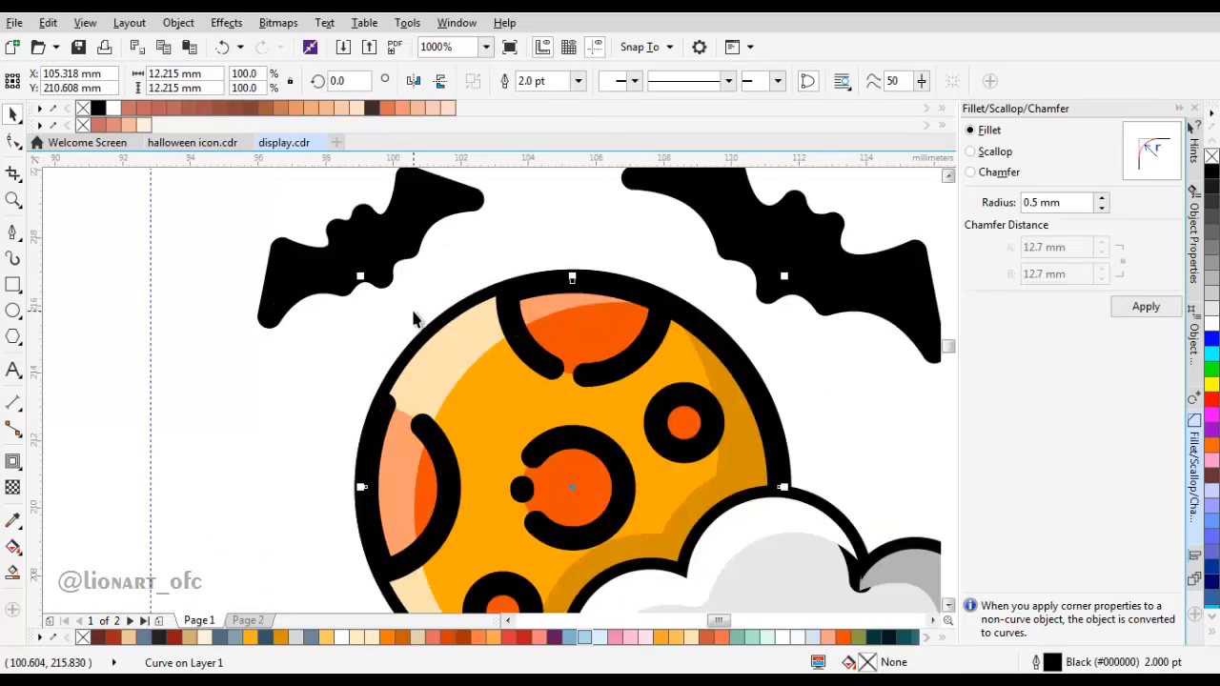
Step: Place the moon's outline copy in front of the moon's highlight shape
{"action": "right_click", "coordinate": [694, 328]}
{"action": "mouse_move", "coordinate": [801, 482]}
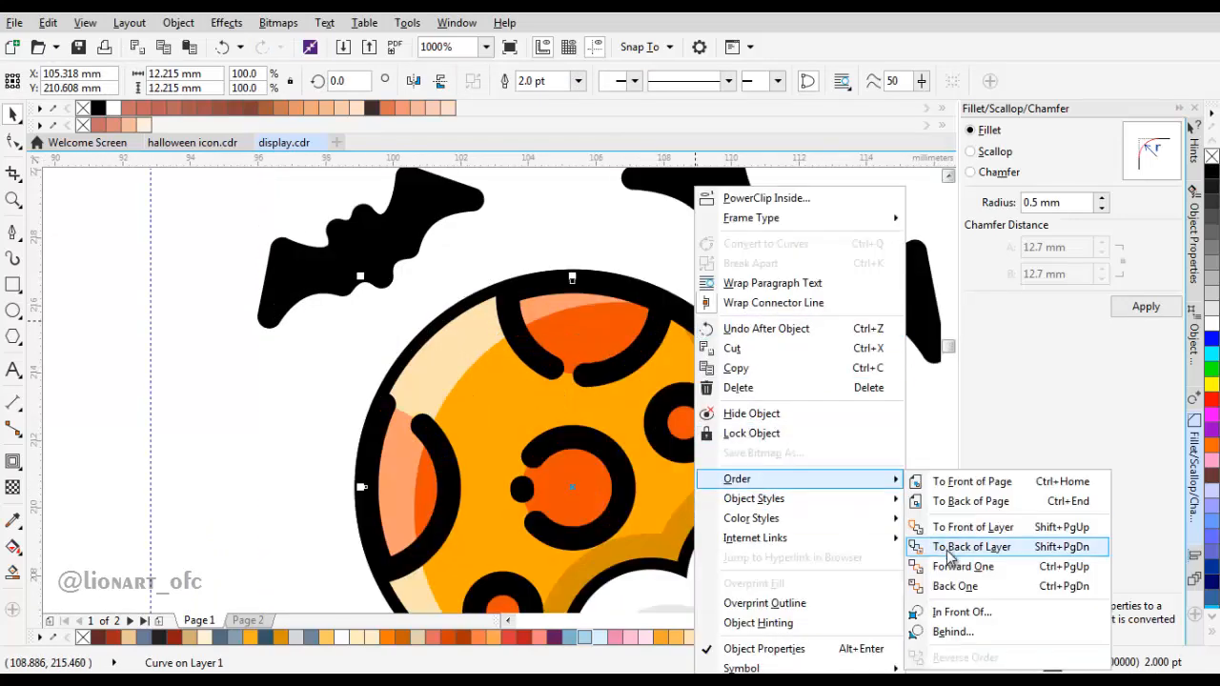
{"action": "left_click", "coordinate": [944, 611]}
{"action": "left_click", "coordinate": [459, 351]}
Step: Select the cloud's three shapes and bring them in front of the moon's outline
{"action": "scroll", "coordinate": [526, 347], "scroll_direction": "down", "scroll_amount": 1}
{"action": "left_click_drag", "start_coordinate": [721, 501], "coordinate": [640, 422]}
{"action": "left_click_drag", "start_coordinate": [829, 517], "coordinate": [550, 381]}
{"action": "left_click_drag", "start_coordinate": [456, 339], "coordinate": [454, 333]}
{"action": "right_click", "coordinate": [632, 253]}
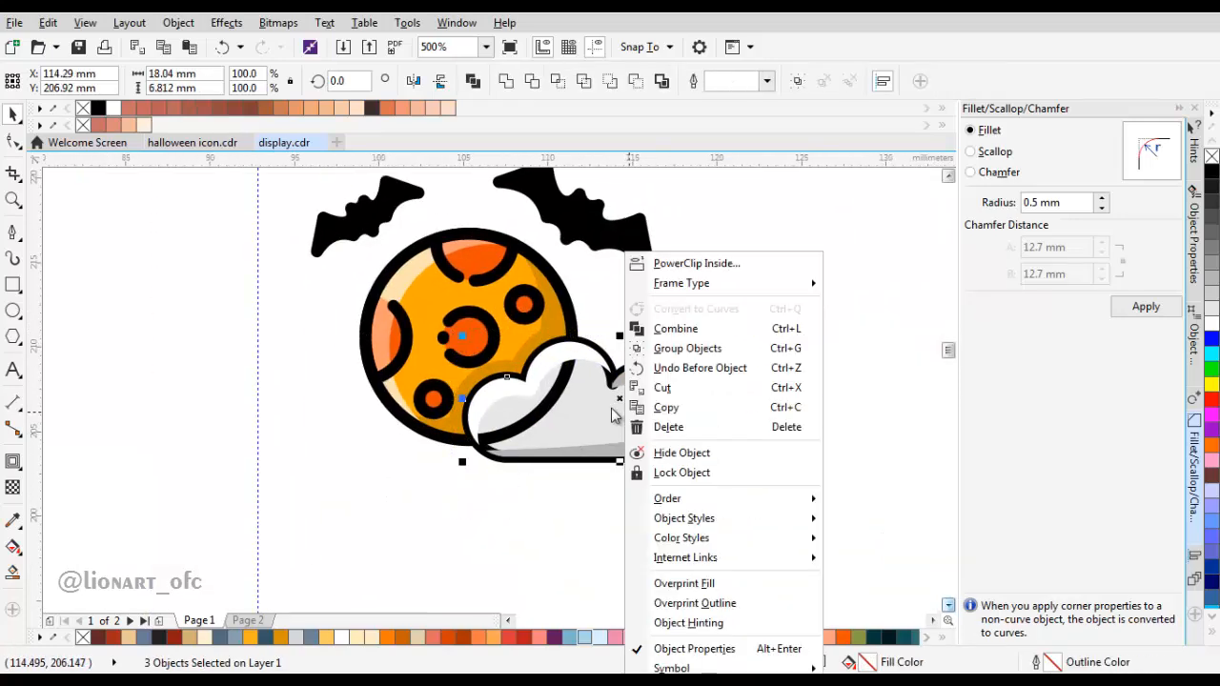
{"action": "mouse_move", "coordinate": [805, 498]}
{"action": "left_click", "coordinate": [863, 494]}
{"action": "left_click", "coordinate": [446, 274]}
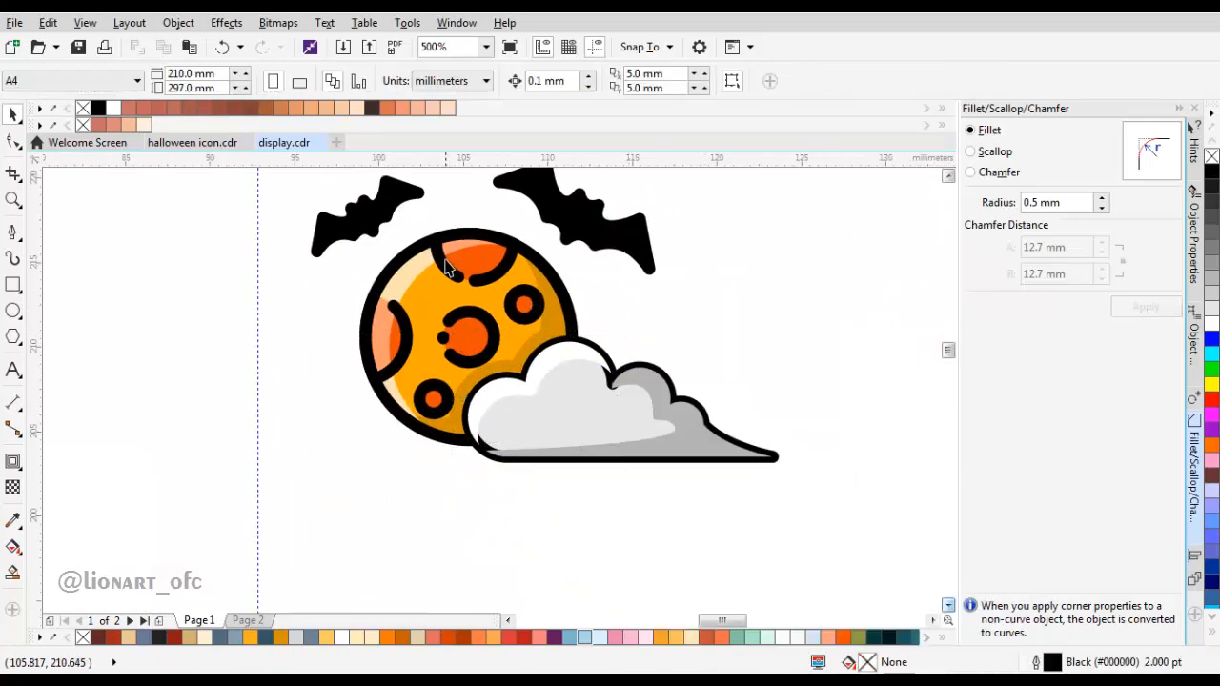
Step: Add two nodes on the upper left of the moon's outline and delete the segment between them to open a gap
{"action": "scroll", "coordinate": [431, 268], "scroll_direction": "up", "scroll_amount": 1}
{"action": "double_click", "coordinate": [420, 268]}
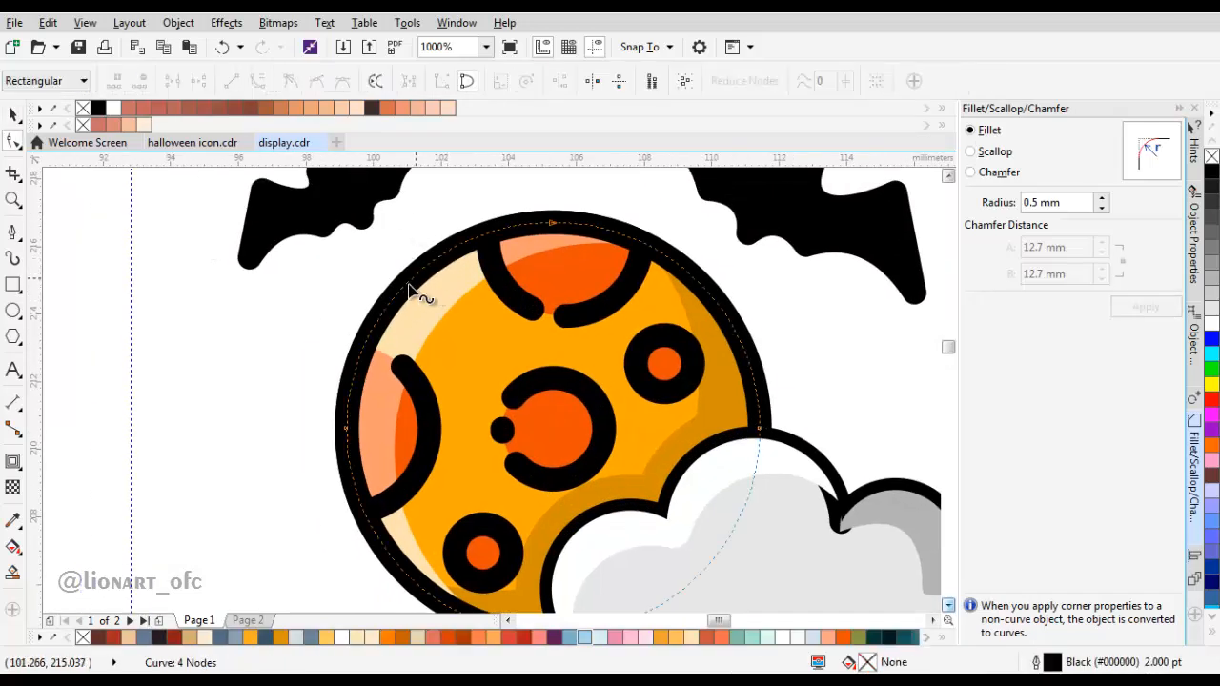
{"action": "double_click", "coordinate": [415, 283]}
{"action": "left_click", "coordinate": [433, 259]}
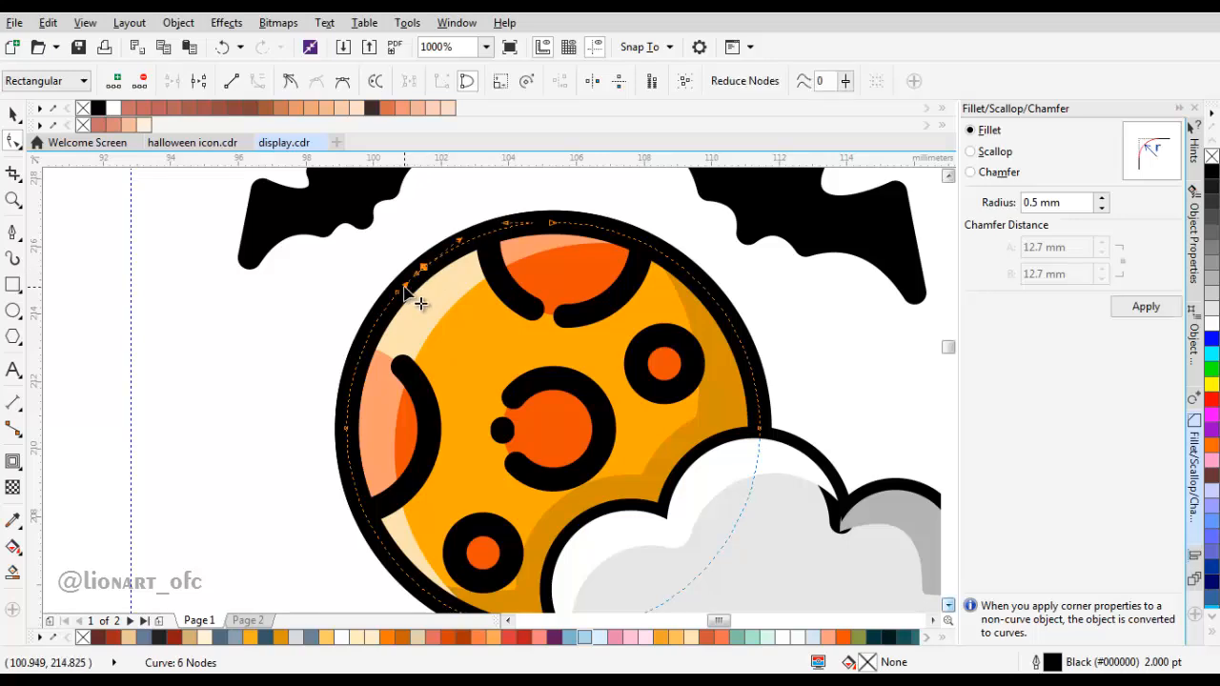
{"action": "left_click", "coordinate": [413, 285]}
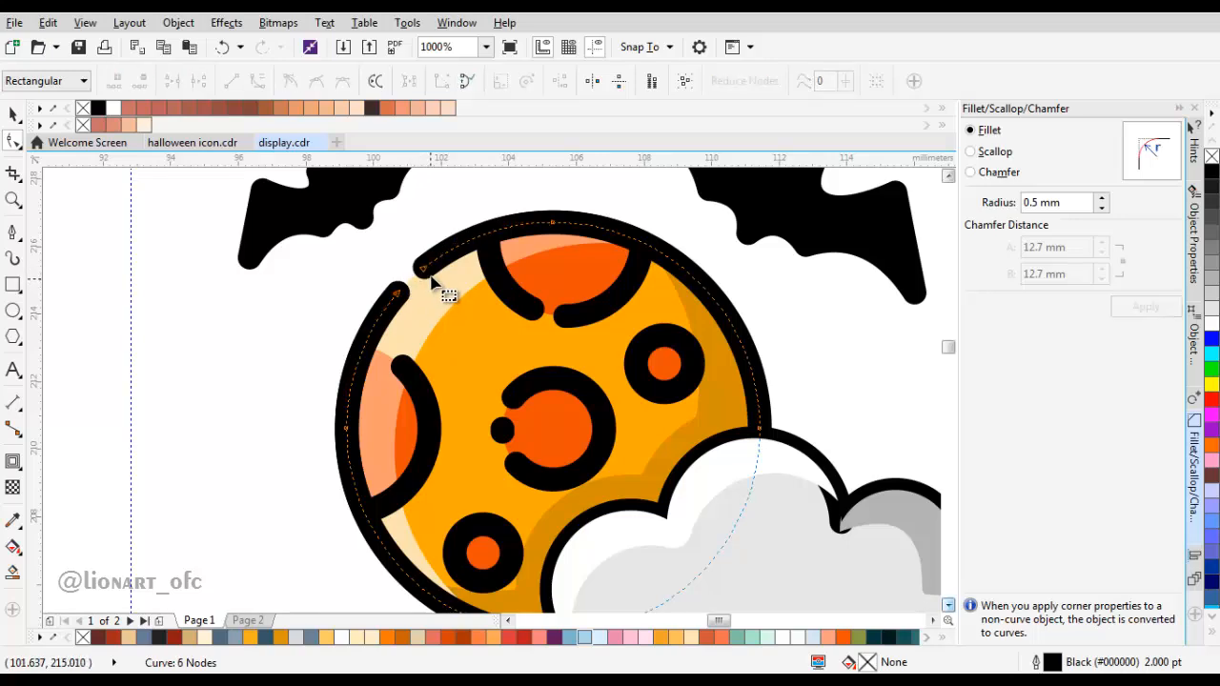
Step: Cut two small gaps into the upper right of the moon's outline, leaving a round dot between them
{"action": "scroll", "coordinate": [431, 282], "scroll_direction": "down", "scroll_amount": 3}
{"action": "scroll", "coordinate": [566, 311], "scroll_direction": "up", "scroll_amount": 5}
{"action": "double_click", "coordinate": [555, 298]}
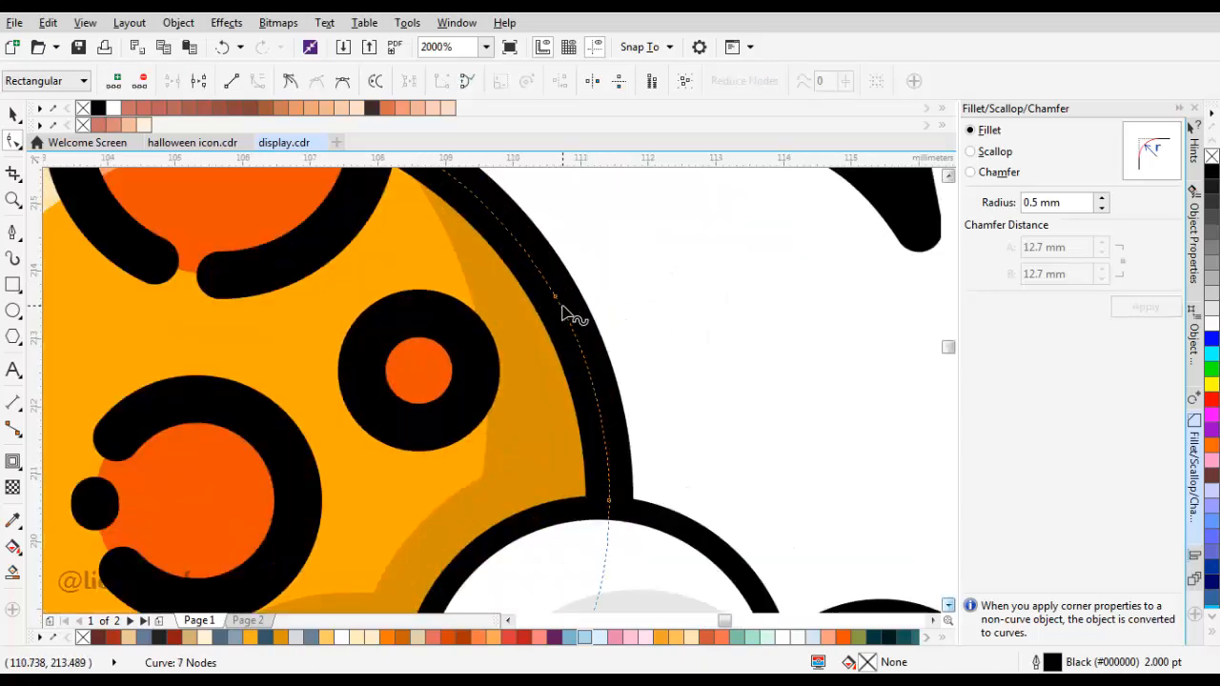
{"action": "double_click", "coordinate": [516, 239]}
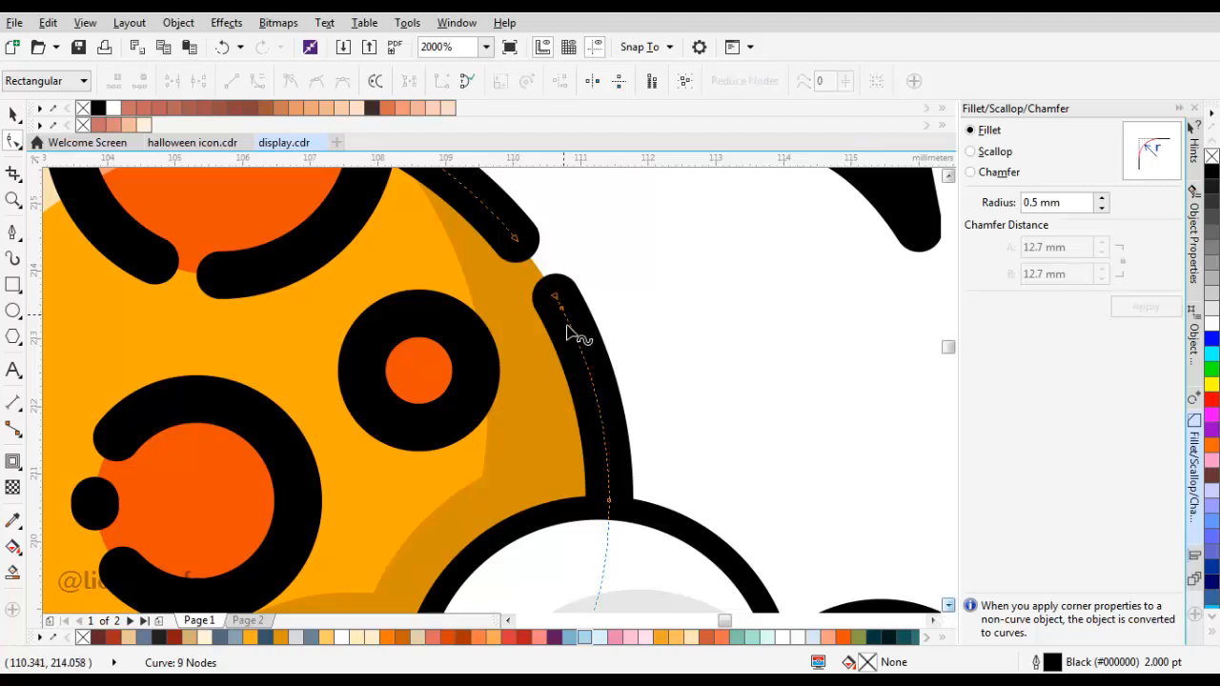
{"action": "double_click", "coordinate": [589, 372]}
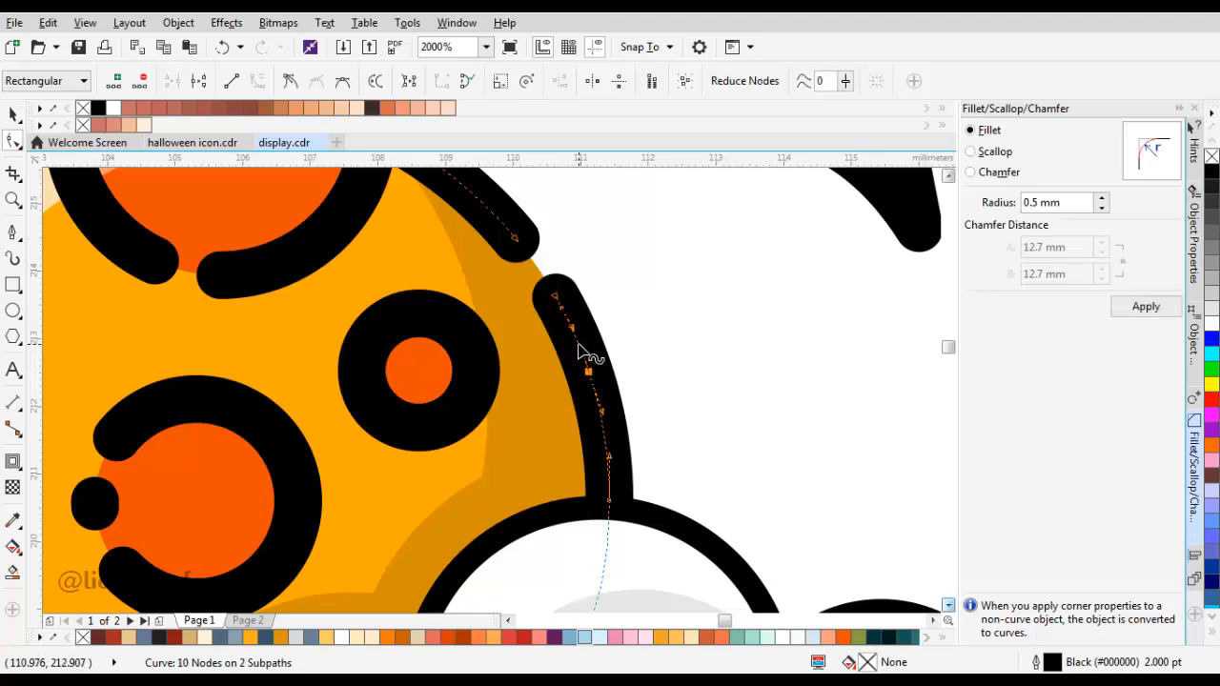
{"action": "scroll", "coordinate": [596, 331], "scroll_direction": "down", "scroll_amount": 2}
{"action": "key", "text": "space"}
{"action": "left_click", "coordinate": [705, 342]}
Step: Remove the cloud body's outline and paste an unfilled 2 pt outline copy of it in place
{"action": "left_click_drag", "start_coordinate": [658, 400], "coordinate": [624, 364]}
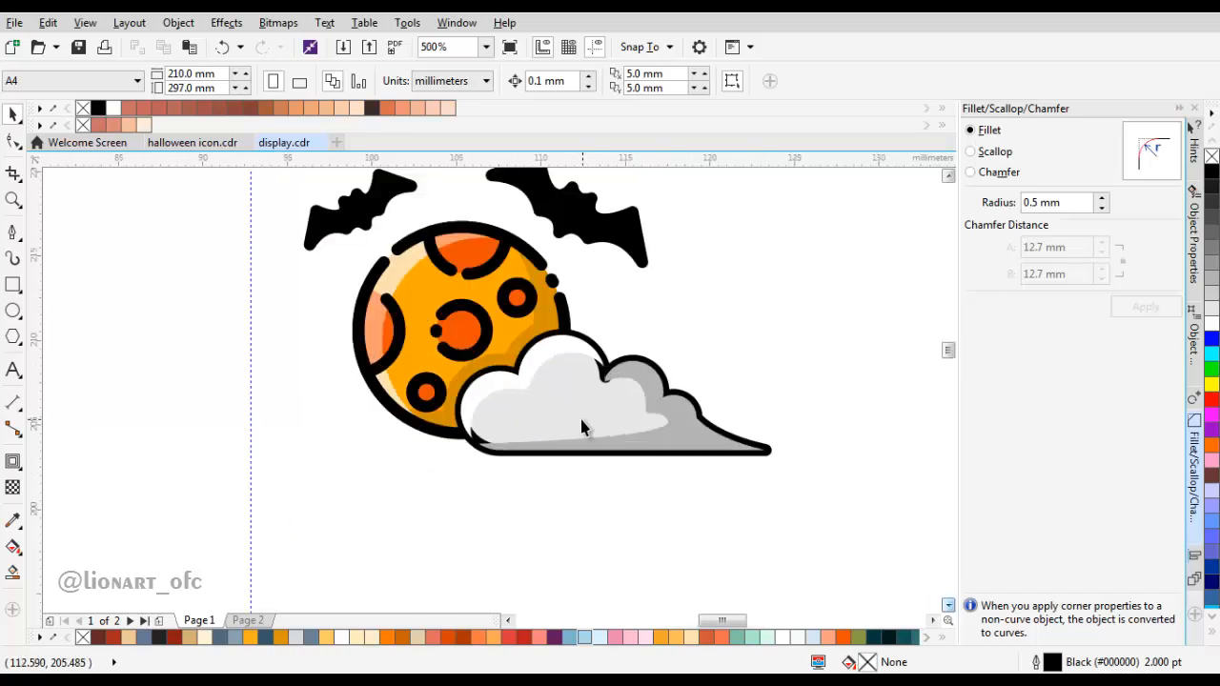
{"action": "scroll", "coordinate": [581, 416], "scroll_direction": "up", "scroll_amount": 1}
{"action": "left_click_drag", "start_coordinate": [582, 416], "coordinate": [527, 416]}
{"action": "left_click", "coordinate": [531, 417]}
{"action": "right_click", "coordinate": [531, 418]}
{"action": "left_click", "coordinate": [566, 368]}
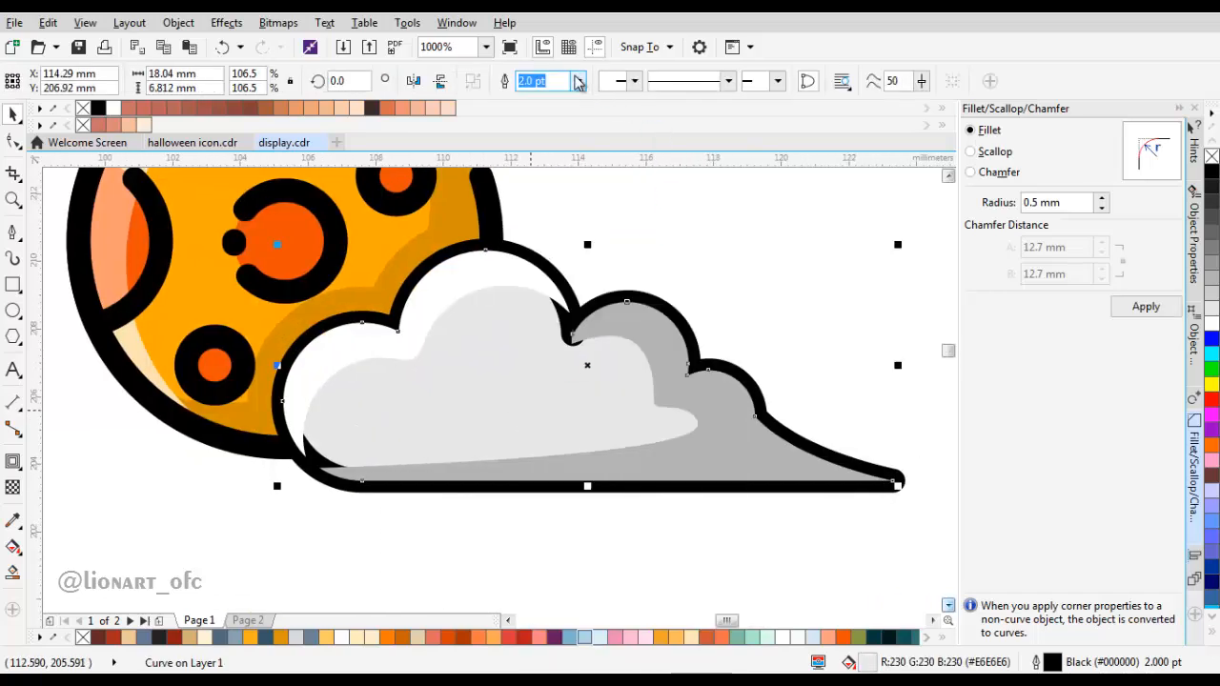
{"action": "right_click", "coordinate": [697, 230]}
{"action": "left_click", "coordinate": [723, 340]}
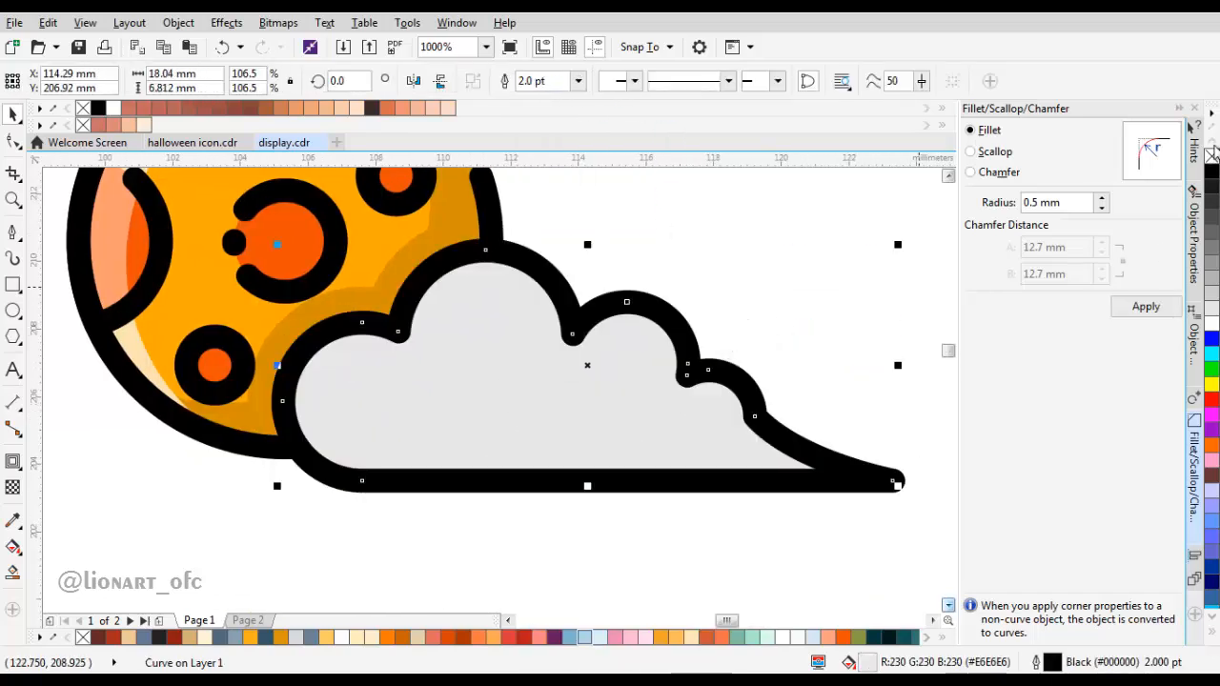
{"action": "left_click", "coordinate": [1211, 156]}
Step: Open a small gap in the cloud's outline between its middle and right bumps
{"action": "left_click", "coordinate": [482, 248]}
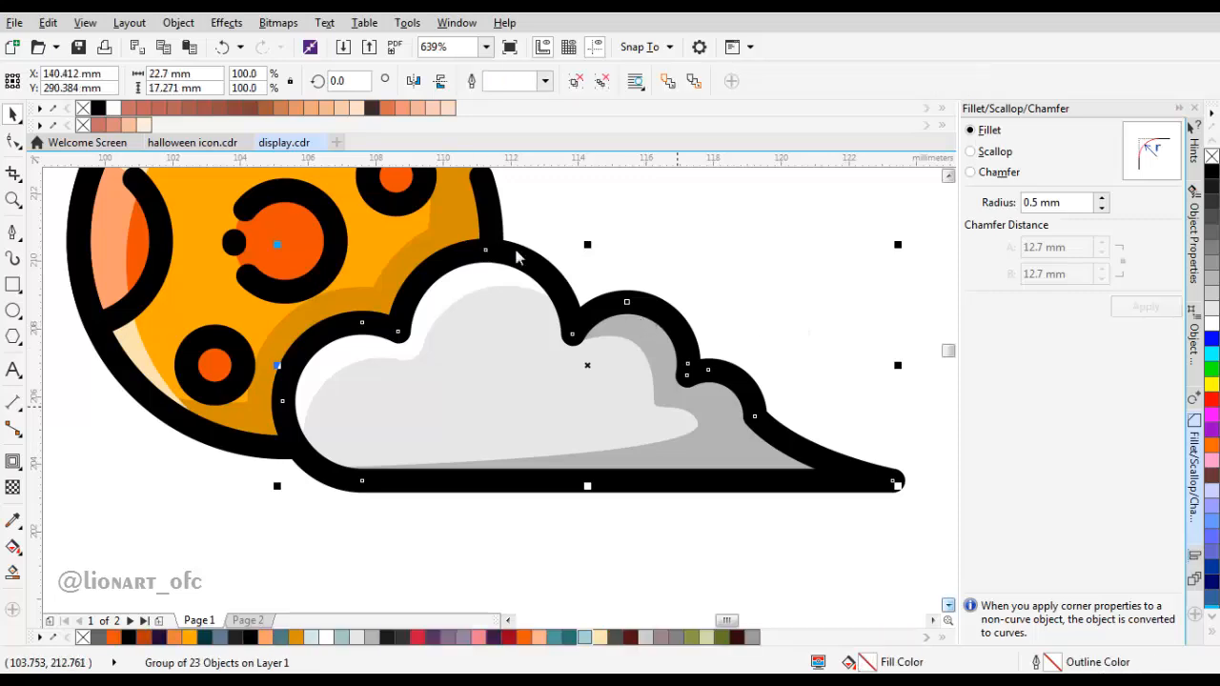
{"action": "left_click", "coordinate": [726, 372]}
{"action": "scroll", "coordinate": [727, 371], "scroll_direction": "up", "scroll_amount": 2}
{"action": "key", "text": "F10"}
{"action": "left_click", "coordinate": [727, 393]}
Step: Cut a gap into the cloud's bottom outline near its left end
{"action": "scroll", "coordinate": [668, 429], "scroll_direction": "down", "scroll_amount": 4}
{"action": "scroll", "coordinate": [610, 419], "scroll_direction": "up", "scroll_amount": 3}
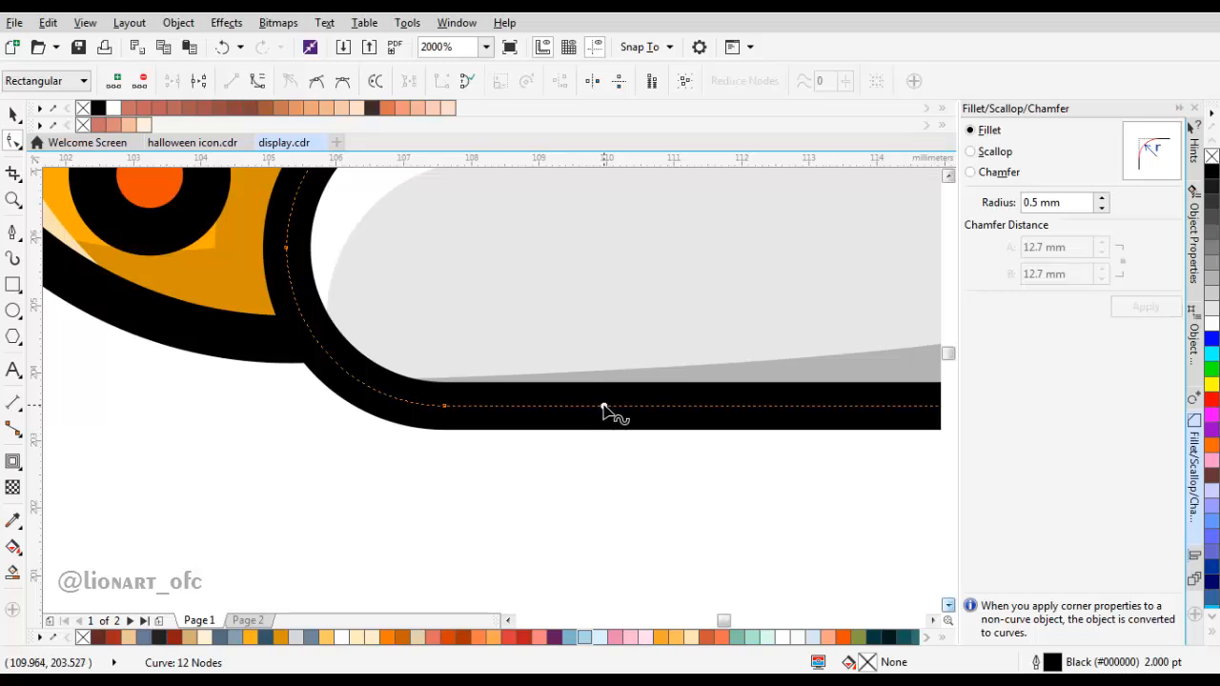
{"action": "left_click", "coordinate": [546, 407]}
{"action": "key", "text": "Delete"}
Step: Cut a second gap further right in the cloud's bottom outline, leaving a short dash, and adjust the gap ends
{"action": "scroll", "coordinate": [572, 413], "scroll_direction": "down", "scroll_amount": 1}
{"action": "scroll", "coordinate": [630, 410], "scroll_direction": "up", "scroll_amount": 1}
{"action": "double_click", "coordinate": [679, 409]}
{"action": "left_click", "coordinate": [633, 409]}
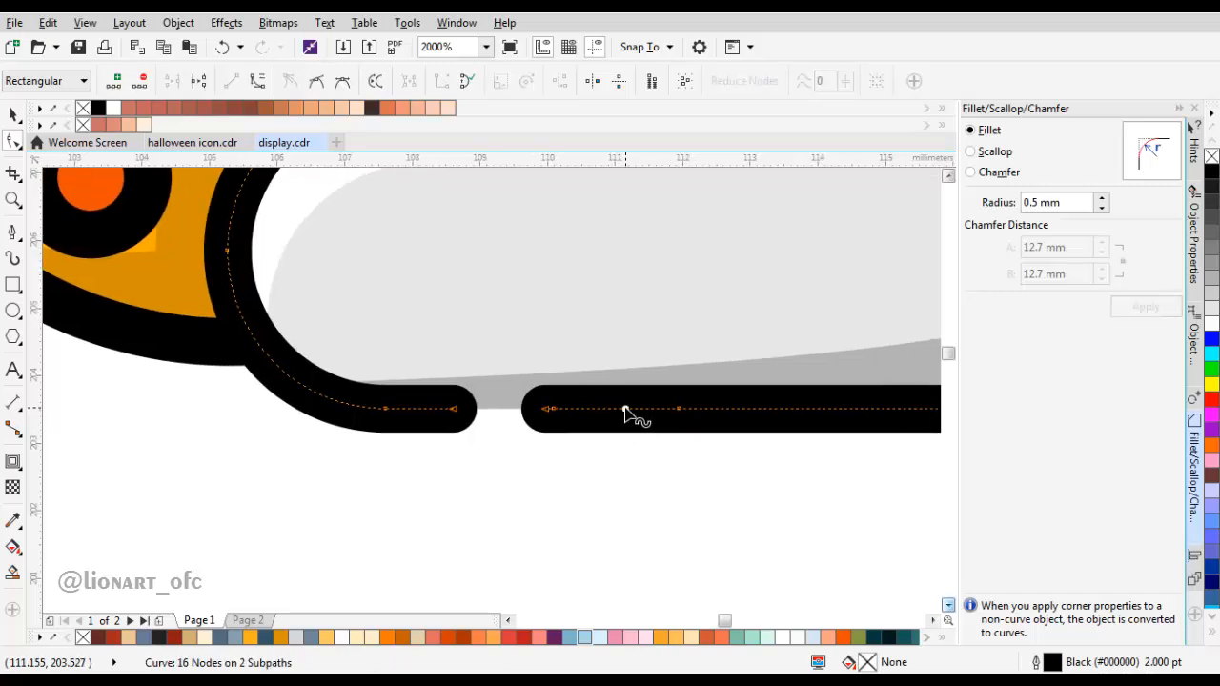
{"action": "key", "text": "Delete"}
{"action": "left_click_drag", "start_coordinate": [683, 413], "coordinate": [643, 419]}
{"action": "left_click_drag", "start_coordinate": [471, 410], "coordinate": [474, 412]}
{"action": "scroll", "coordinate": [480, 418], "scroll_direction": "down", "scroll_amount": 3}
{"action": "key", "text": "space"}
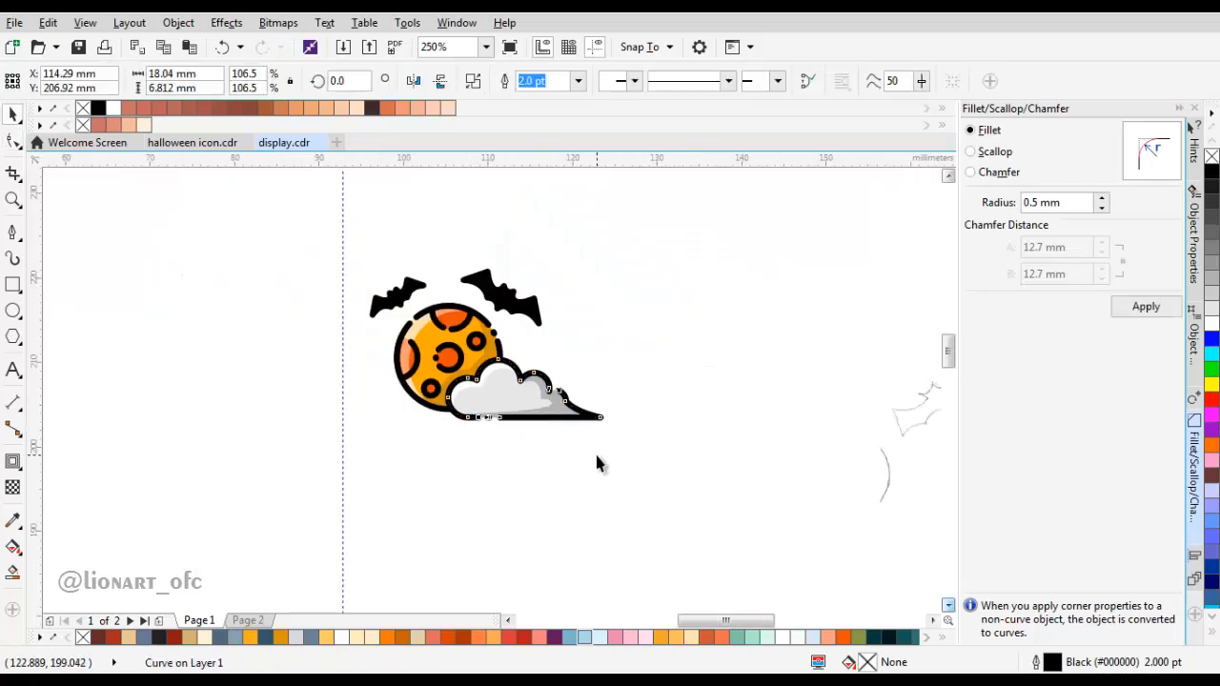
{"action": "left_click", "coordinate": [597, 451]}
Step: Save the document and group the moon, cloud and bats into one object
{"action": "key", "text": "ctrl+s"}
{"action": "key", "text": "Delete"}
{"action": "left_click_drag", "start_coordinate": [662, 436], "coordinate": [474, 330]}
{"action": "scroll", "coordinate": [548, 381], "scroll_direction": "up", "scroll_amount": 3}
{"action": "key", "text": "ctrl+g"}
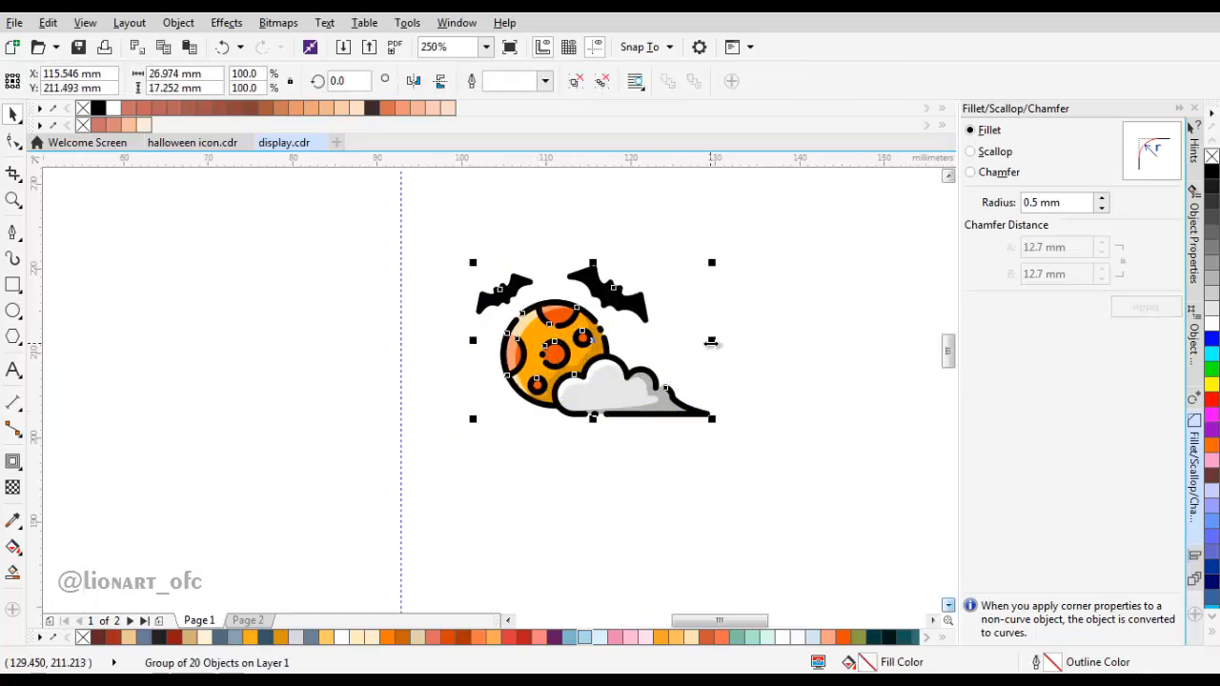